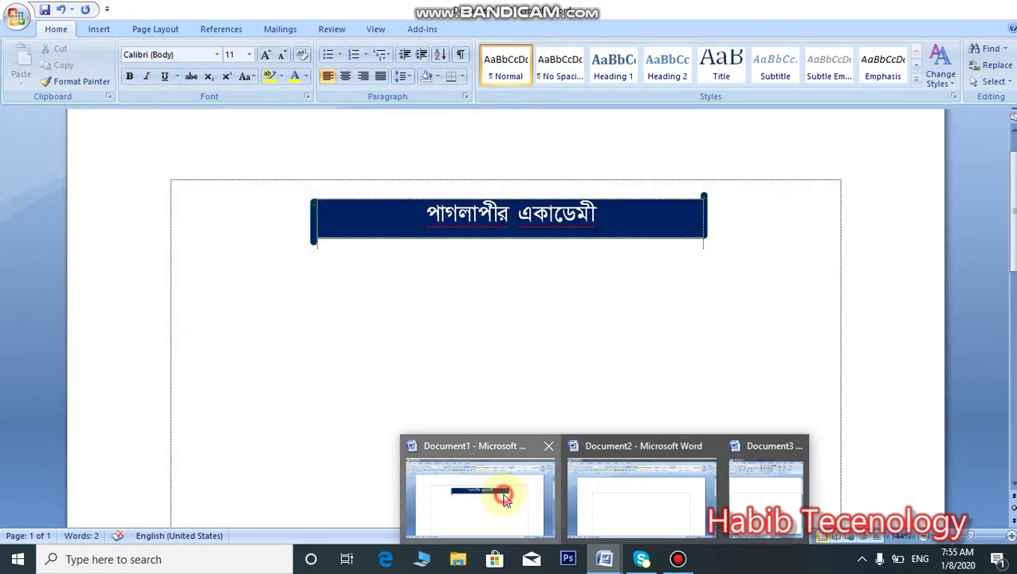
- Bring Document1 with the dark blue Bengali title banner to the front and show the Insert tab
click(508, 500)
scroll(502, 297, up, 1)
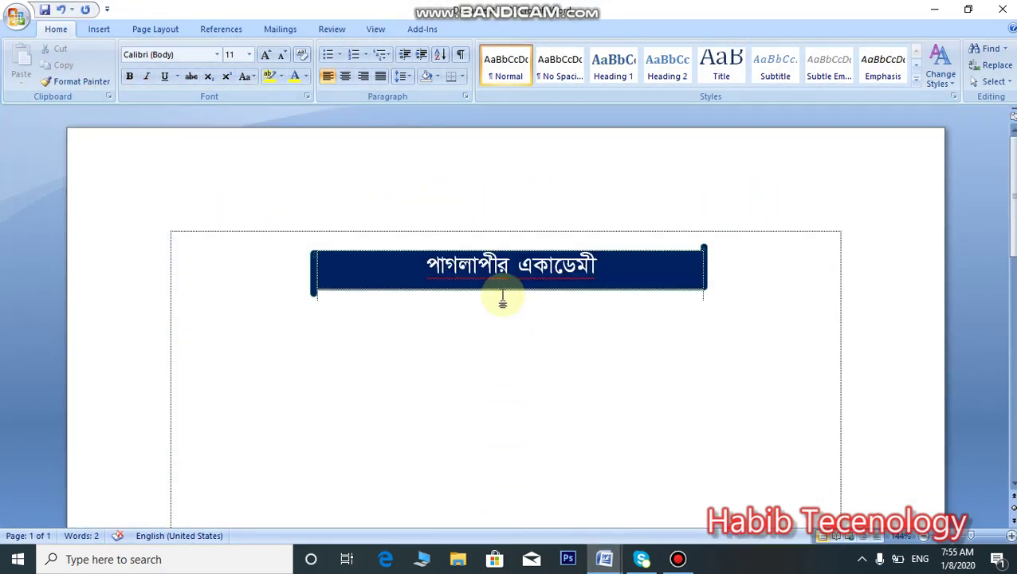
click(527, 293)
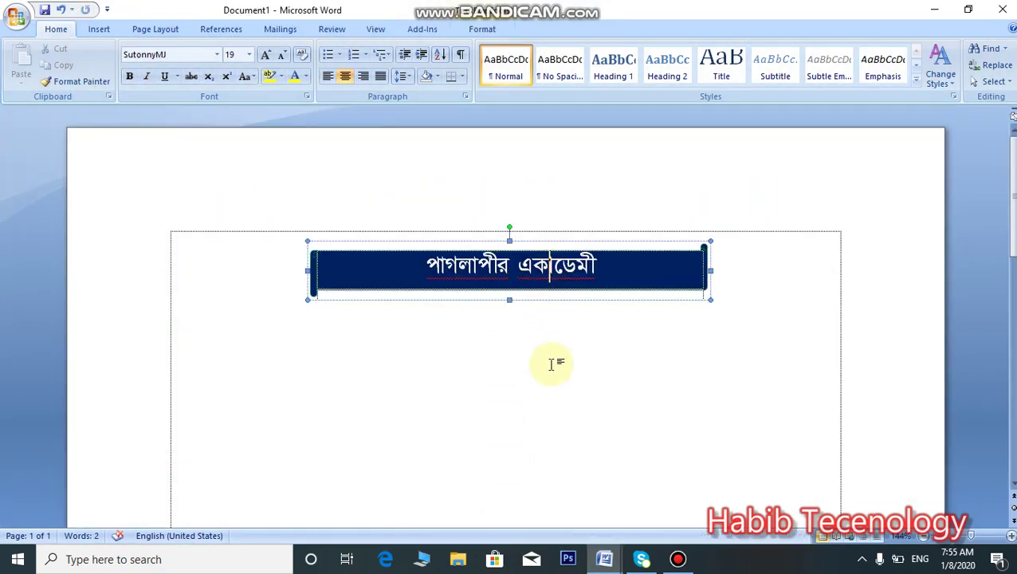
click(550, 363)
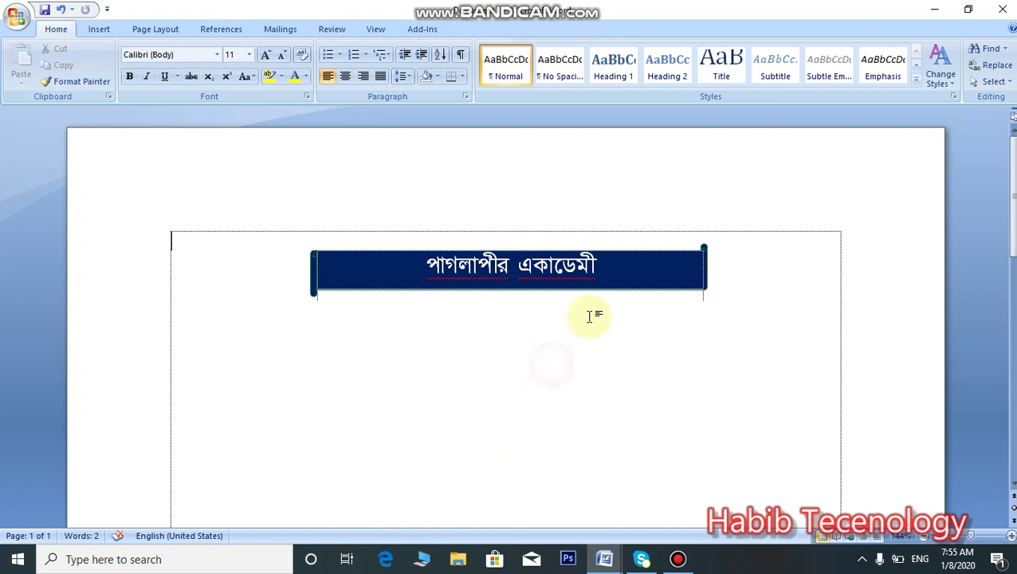
click(345, 248)
click(393, 357)
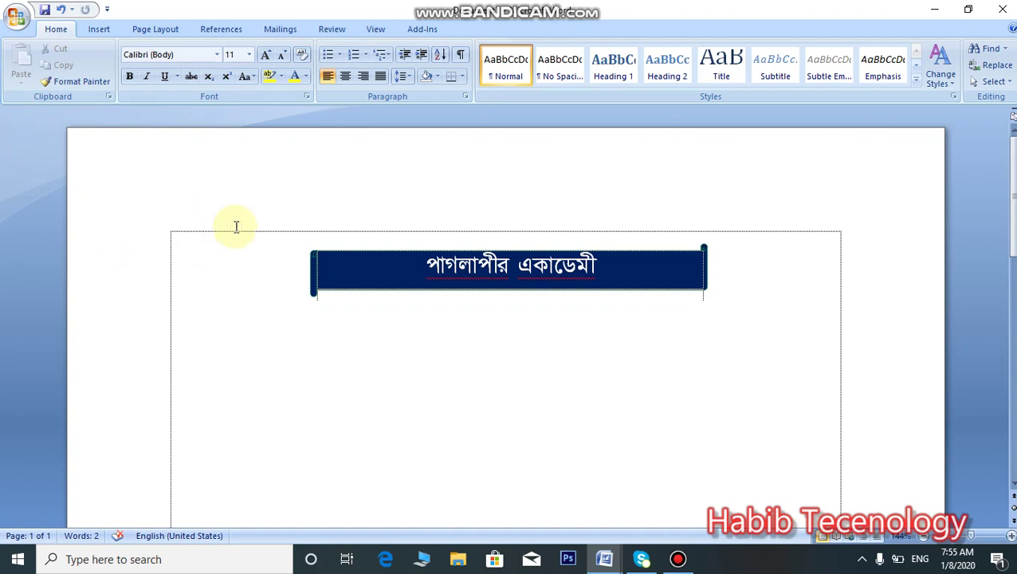
click(99, 31)
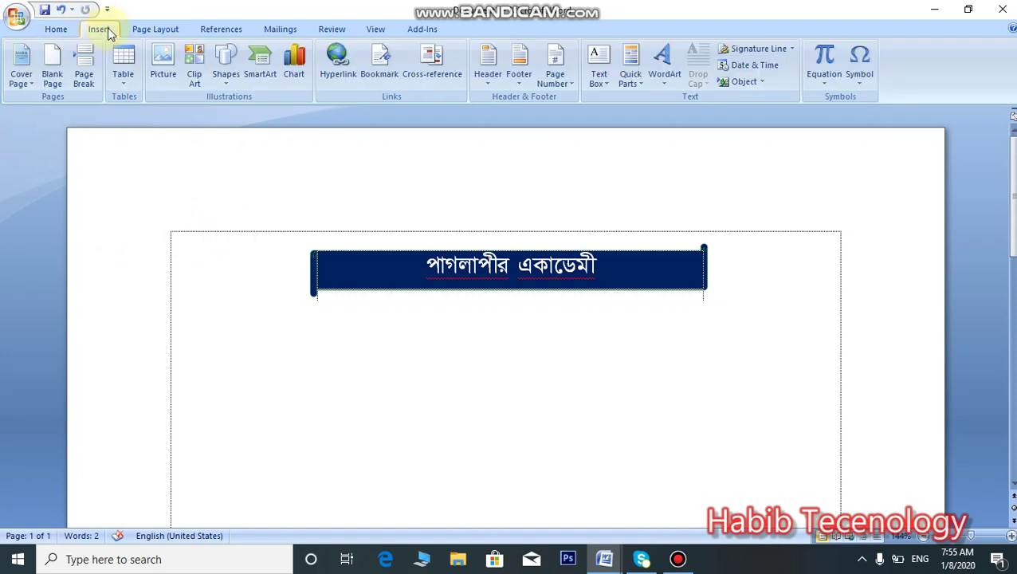
click(143, 30)
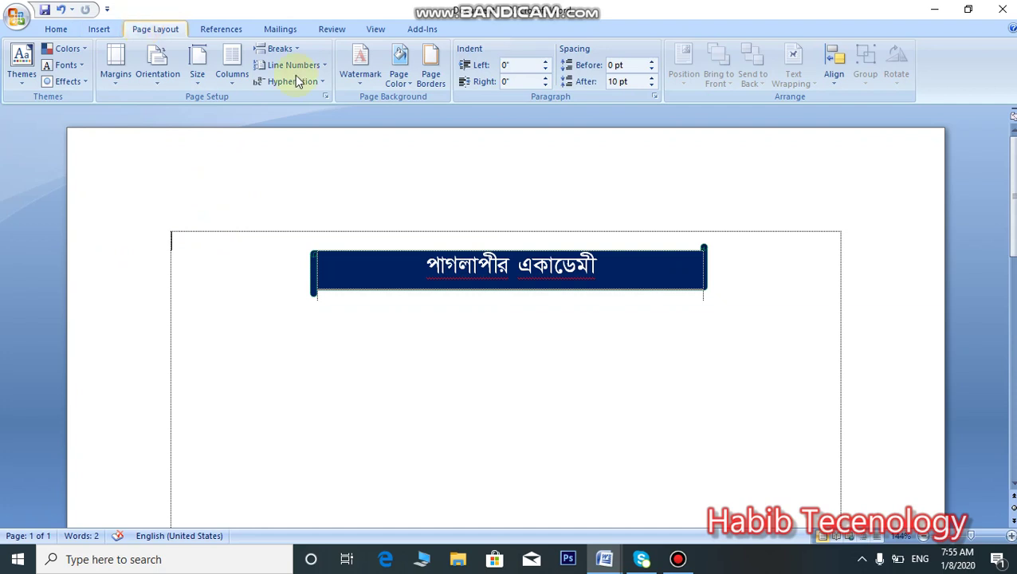
click(431, 63)
click(338, 220)
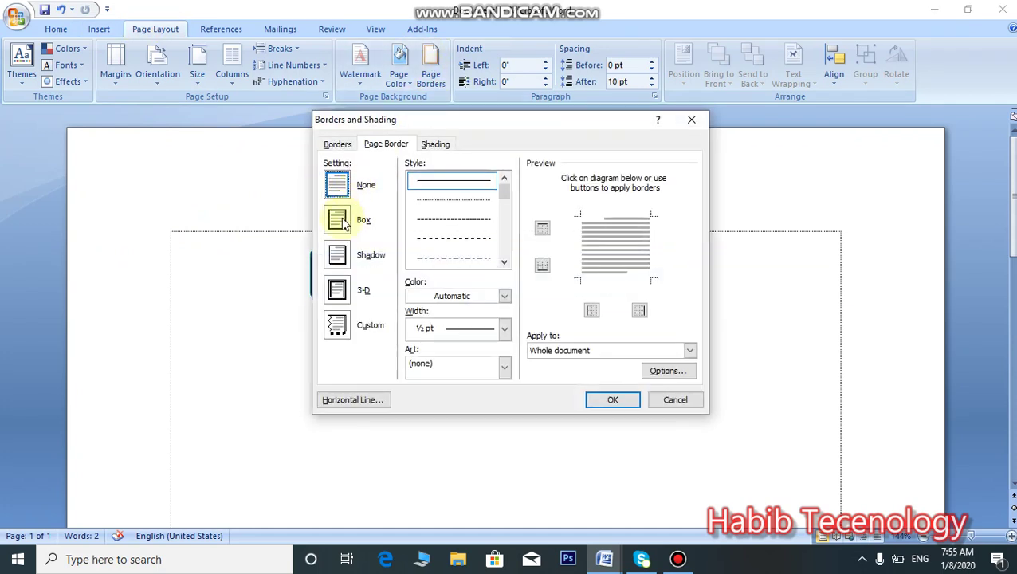
drag(503, 198, 501, 220)
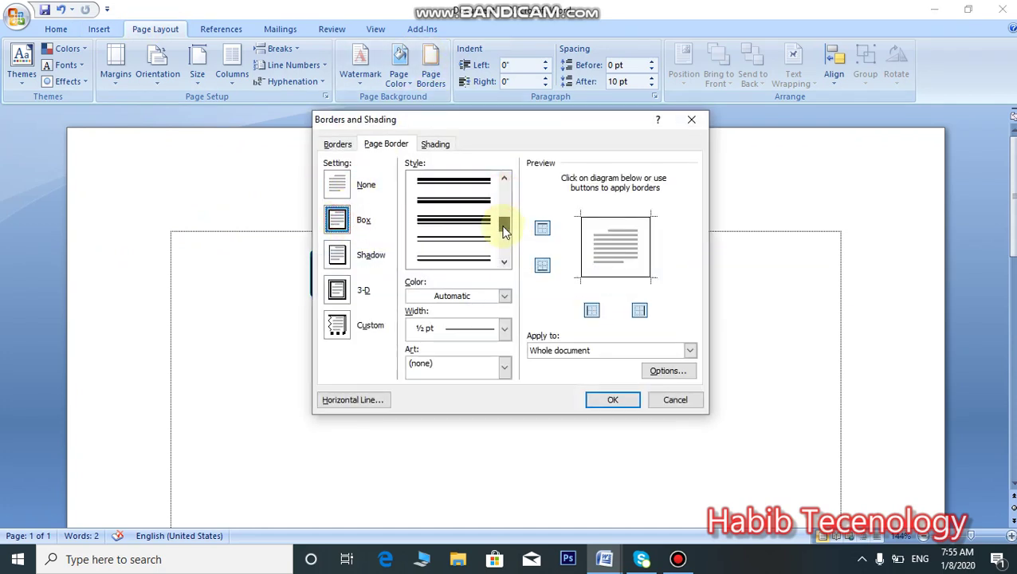
click(446, 215)
click(599, 402)
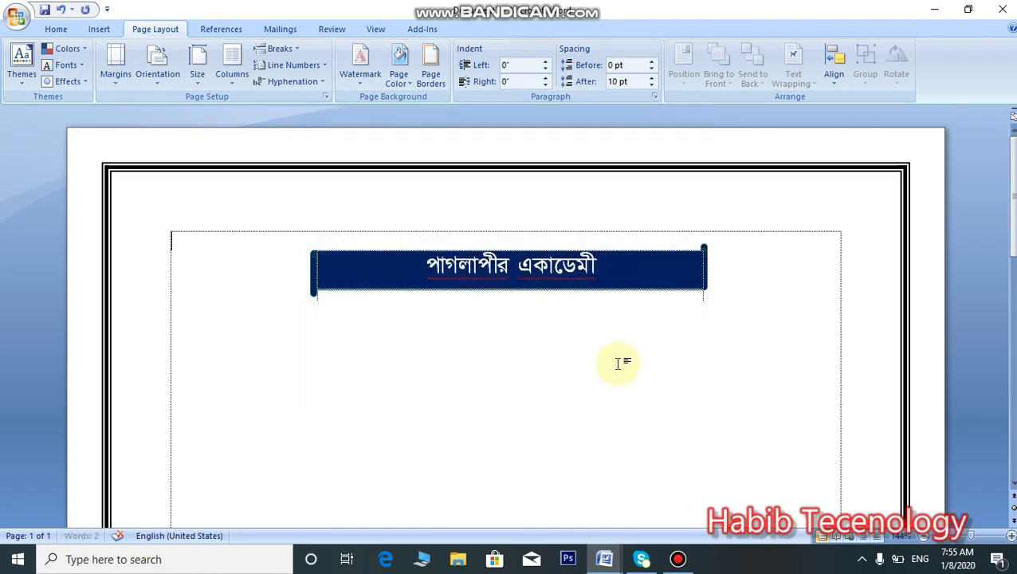
scroll(472, 277, down, 2)
scroll(557, 268, up, 2)
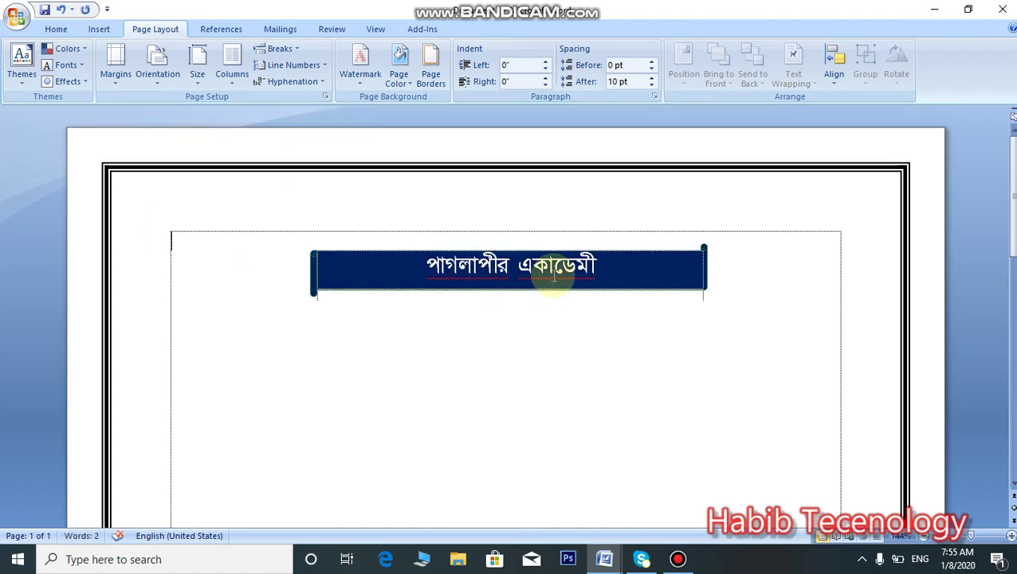
scroll(552, 275, down, 4)
scroll(556, 273, up, 3)
scroll(556, 274, up, 2)
scroll(550, 270, down, 2)
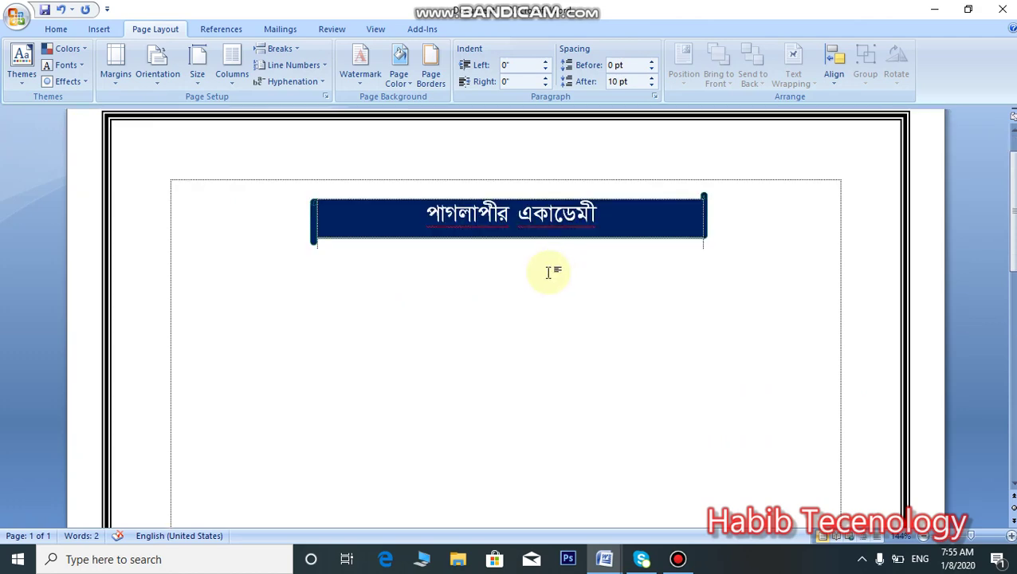
scroll(527, 279, up, 2)
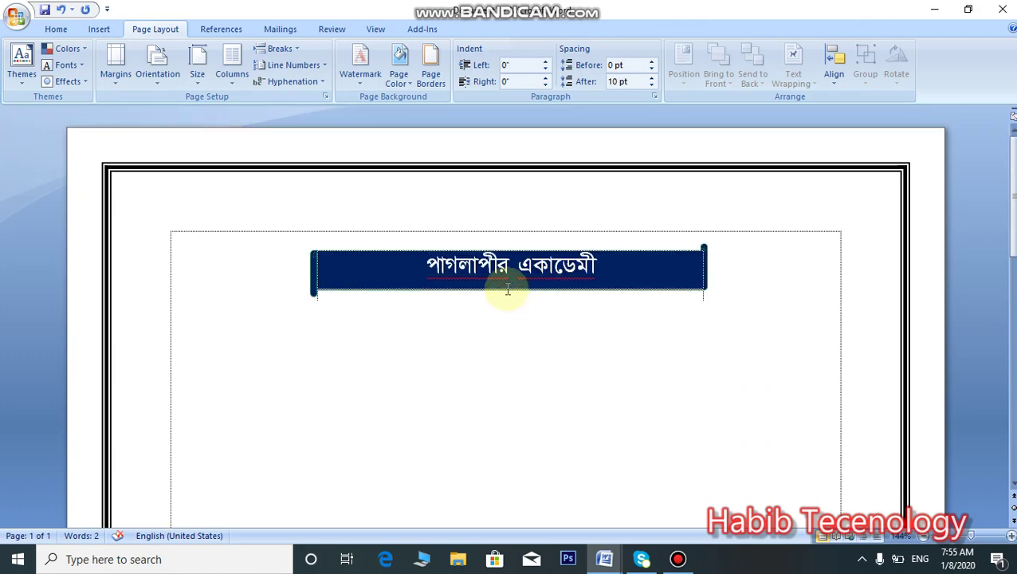
click(429, 72)
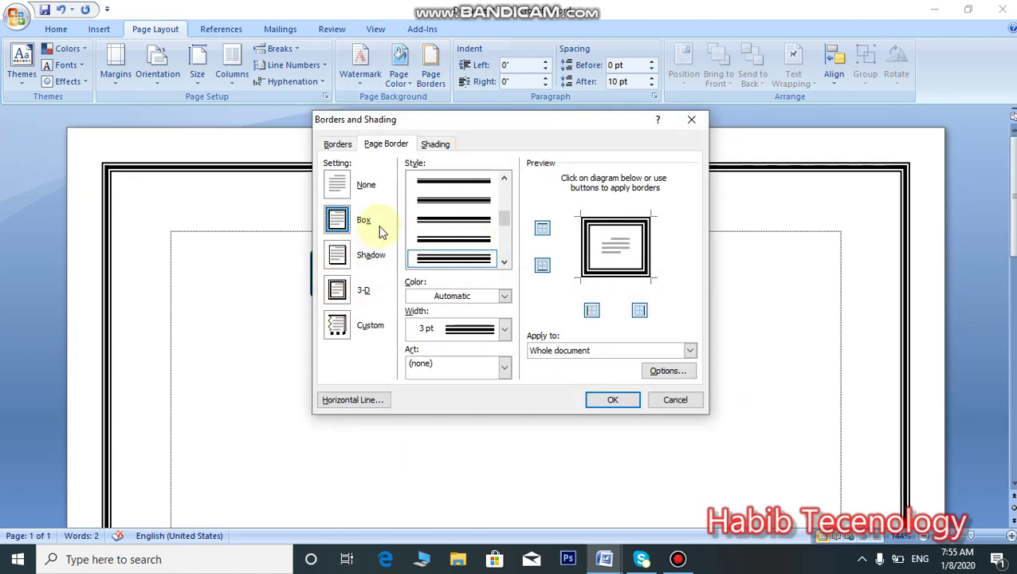
click(338, 185)
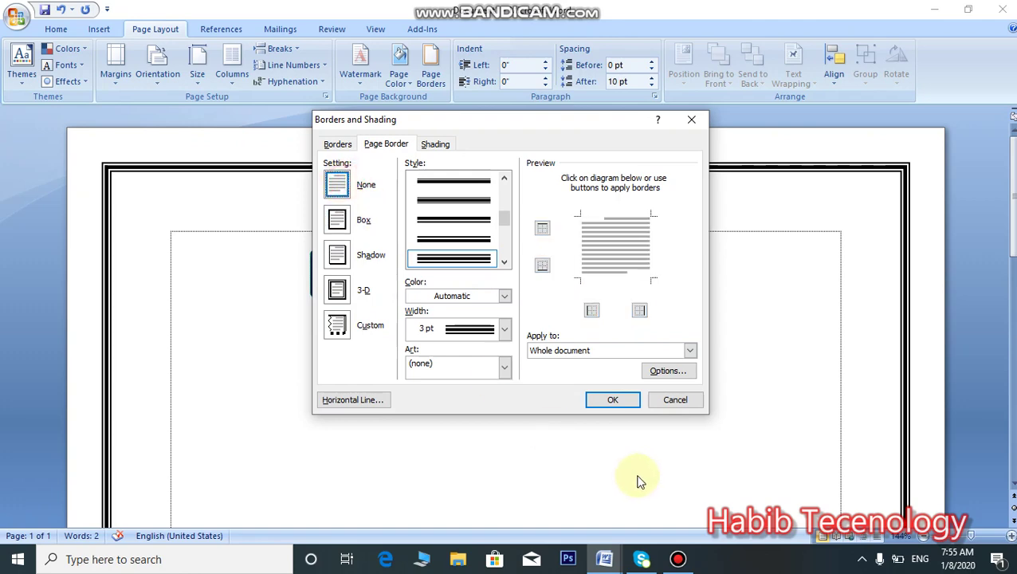
click(602, 402)
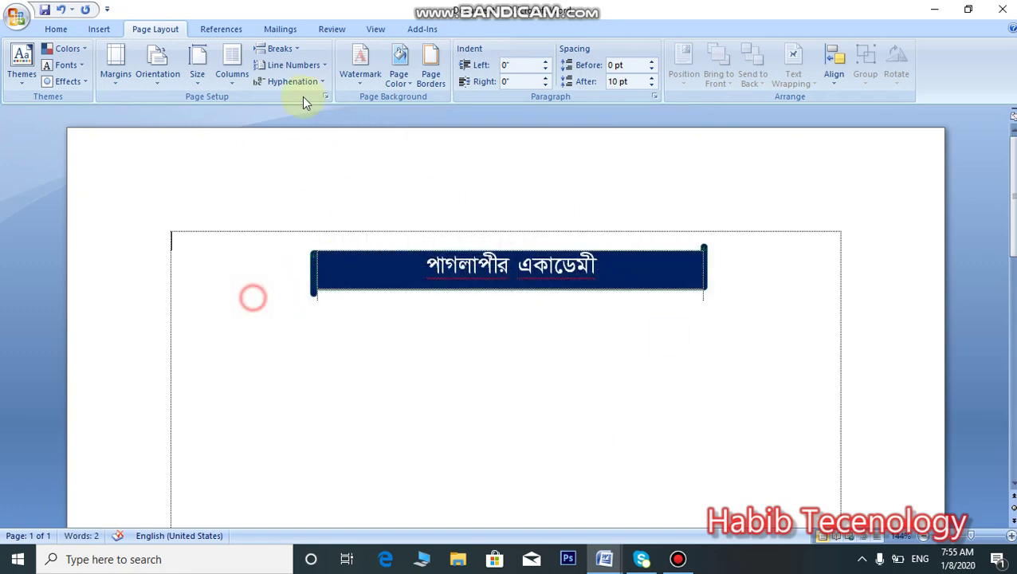
click(102, 31)
- Open the Shapes gallery from the Insert tab
click(225, 64)
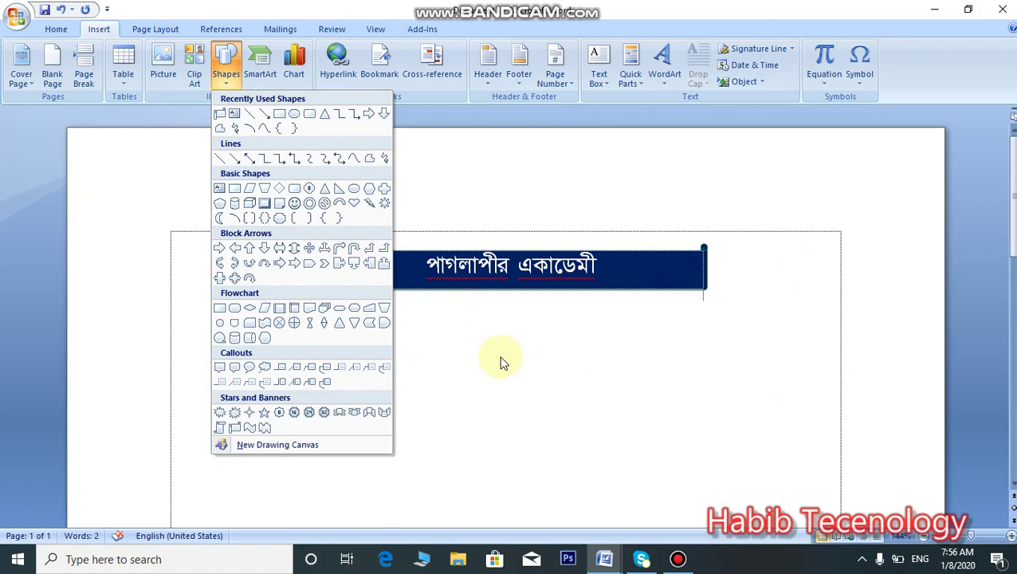
- Draw a large 3.09" by 6.49" rectangle spanning the page below the title banner
click(391, 271)
click(228, 70)
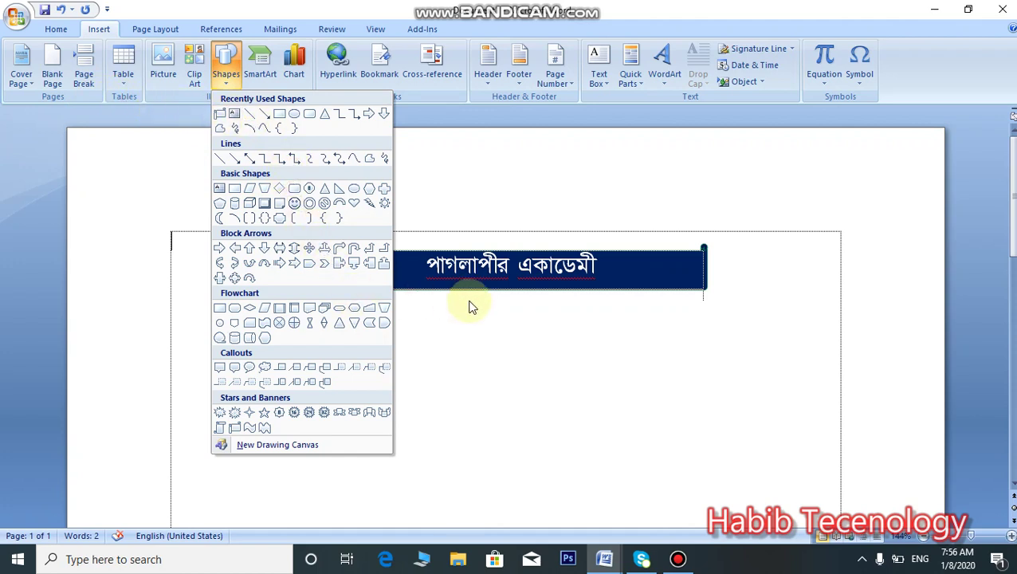
scroll(471, 307, down, 3)
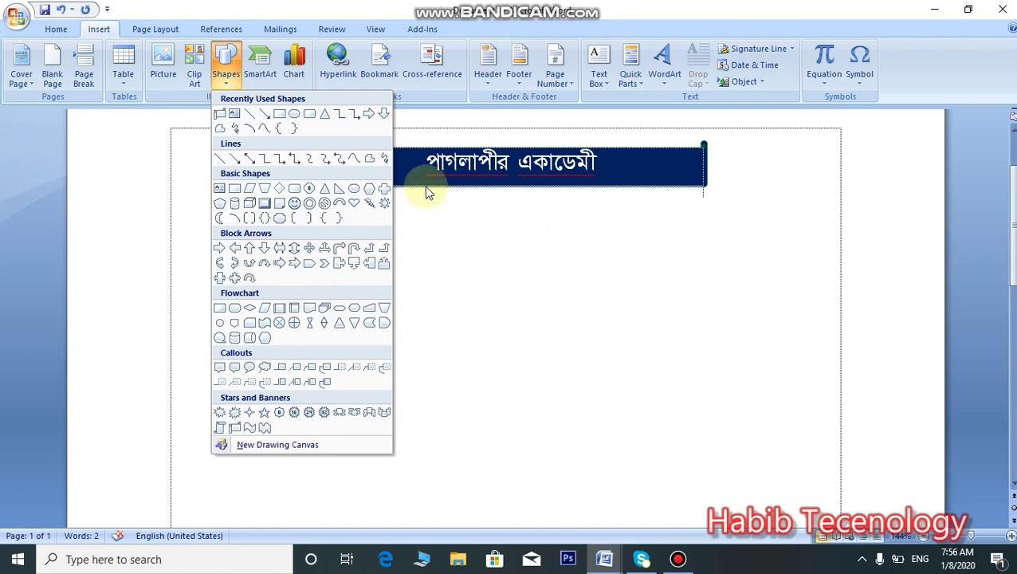
click(484, 268)
click(227, 68)
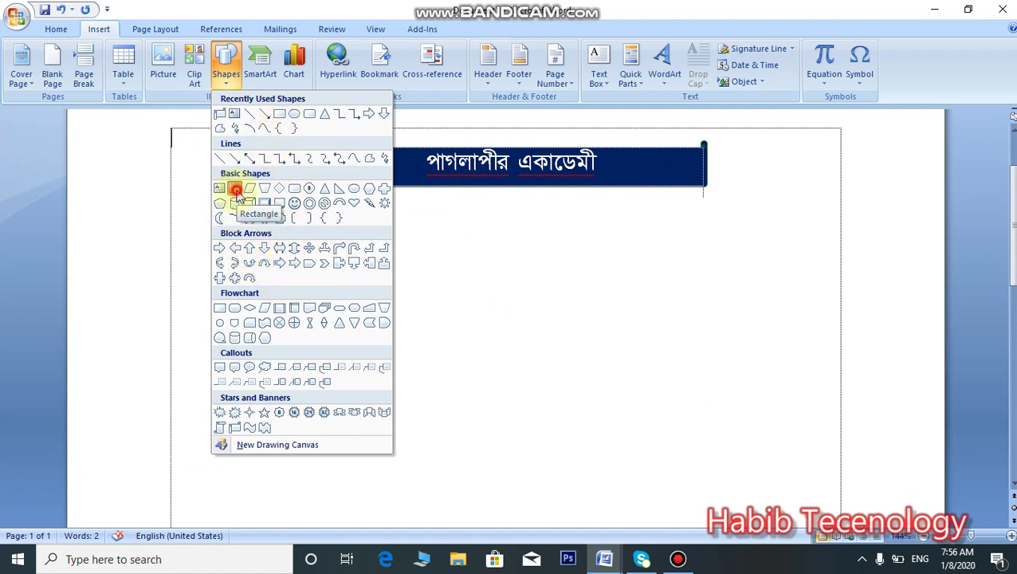
click(236, 190)
mouse_move(171, 217)
mouse_down()
mouse_move(776, 448)
mouse_move(842, 486)
mouse_move(840, 452)
mouse_up()
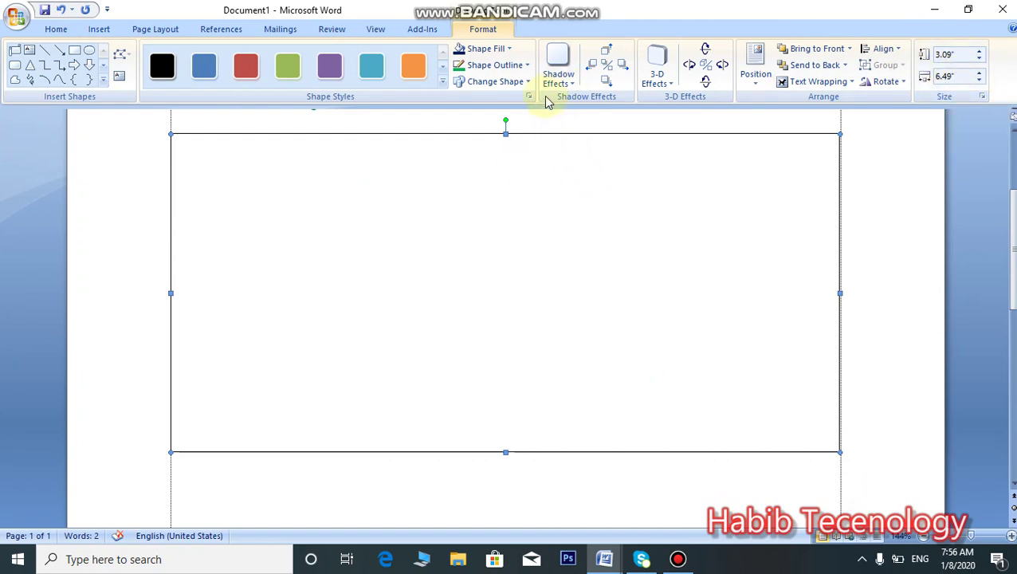
- Give the rectangle No Fill and a purple 2¼ pt outline
click(501, 49)
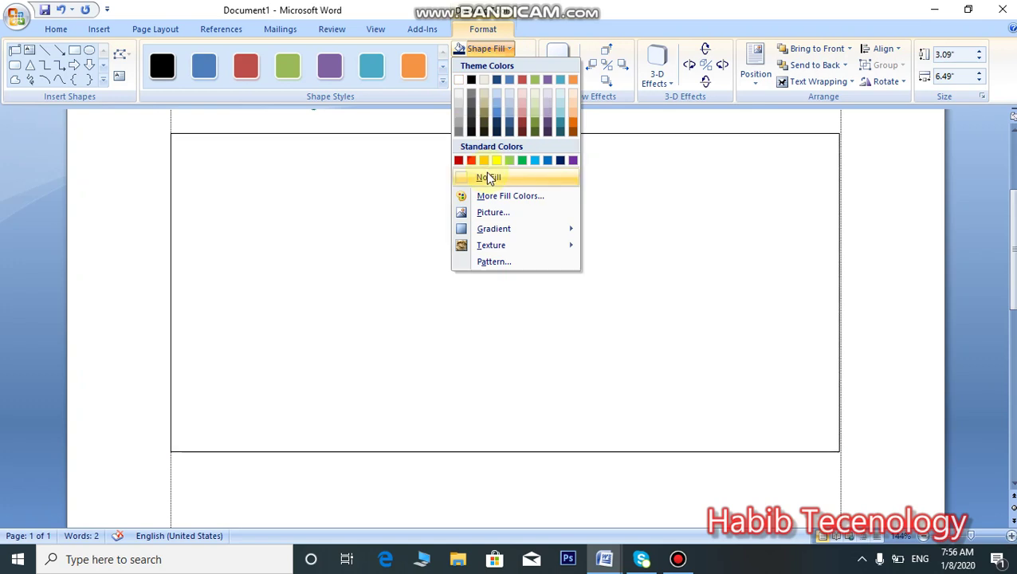
click(485, 177)
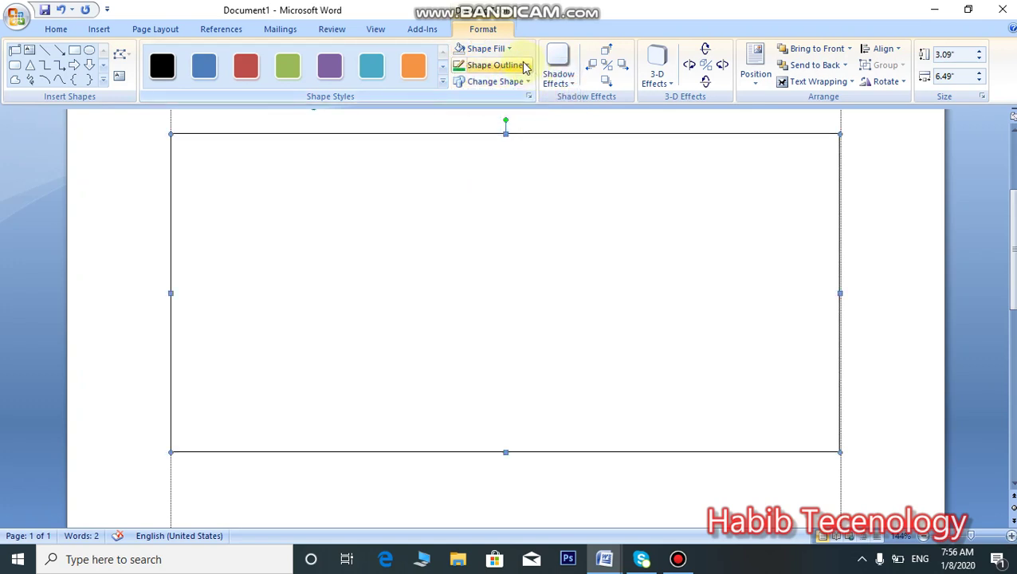
click(527, 65)
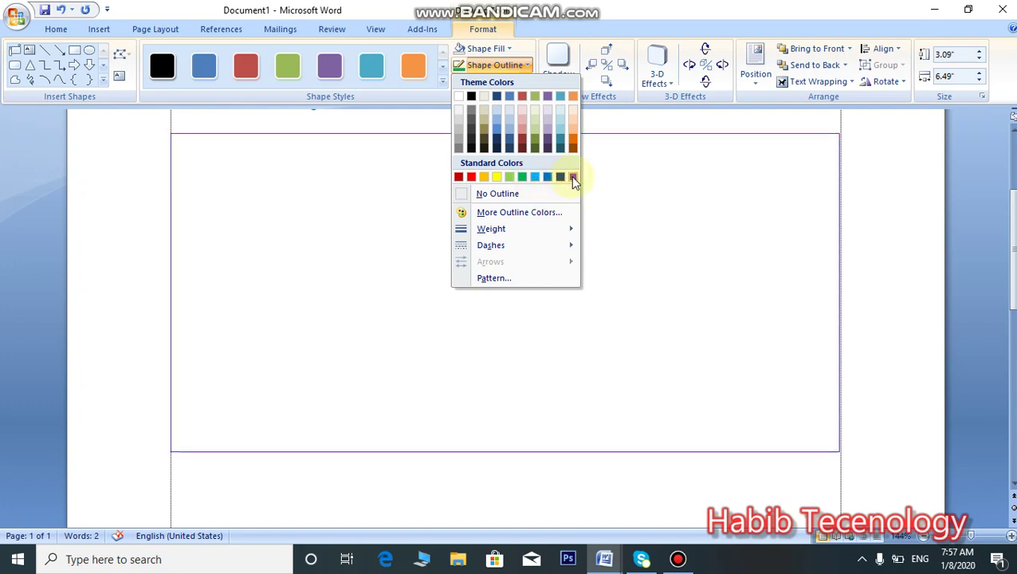
click(574, 177)
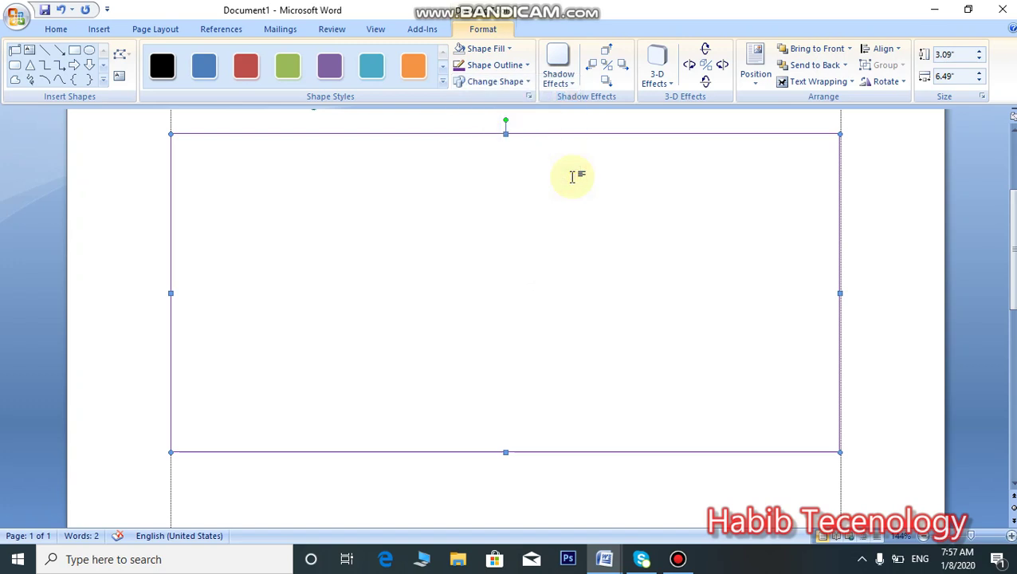
click(522, 65)
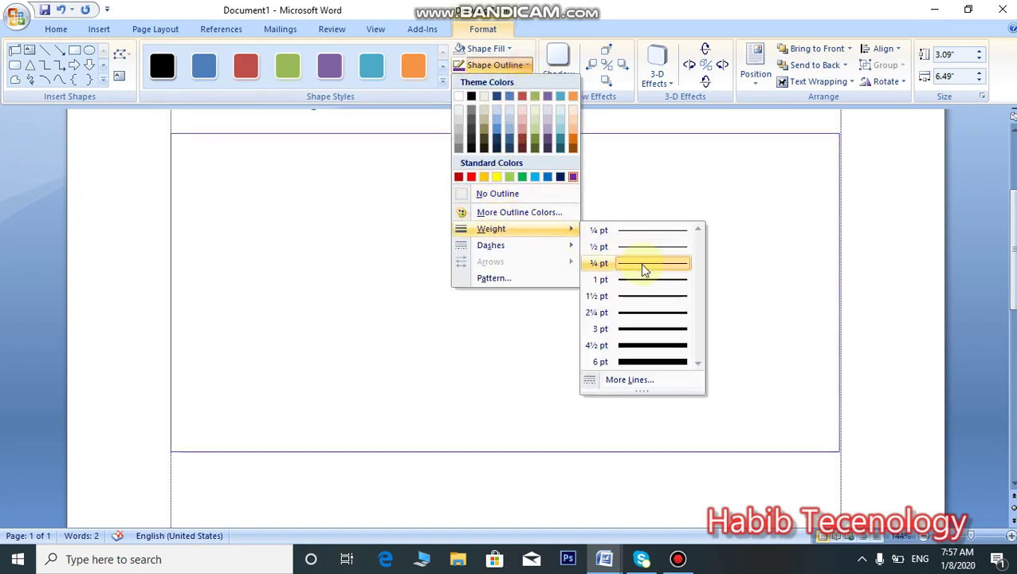
mouse_move(491, 229)
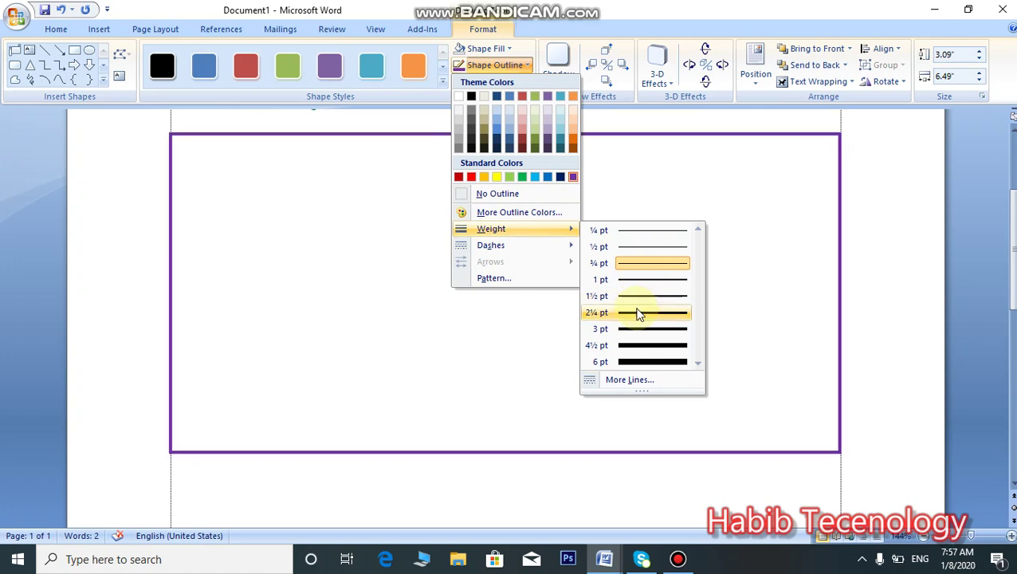
click(637, 311)
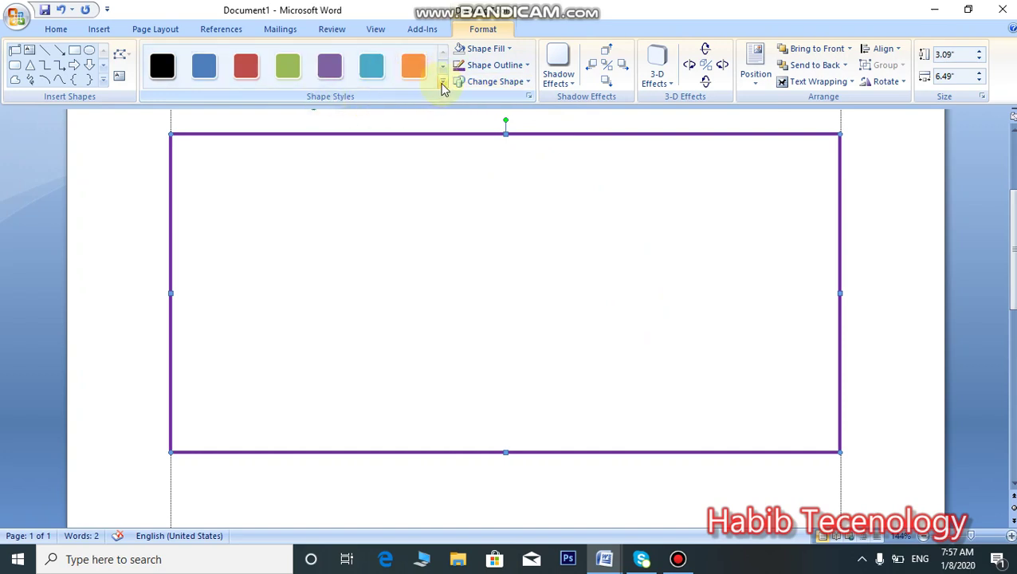
click(443, 81)
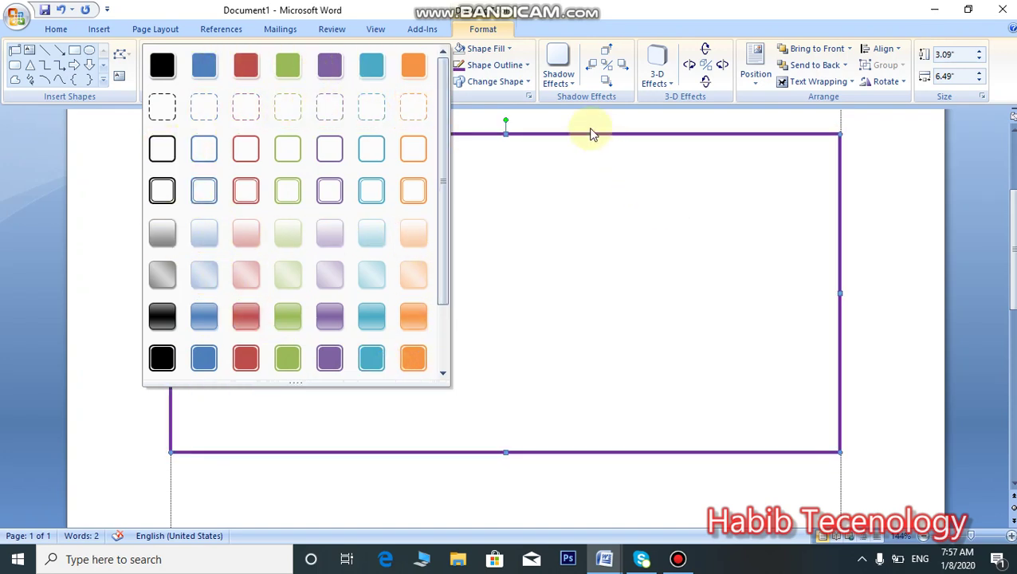
click(572, 118)
click(590, 205)
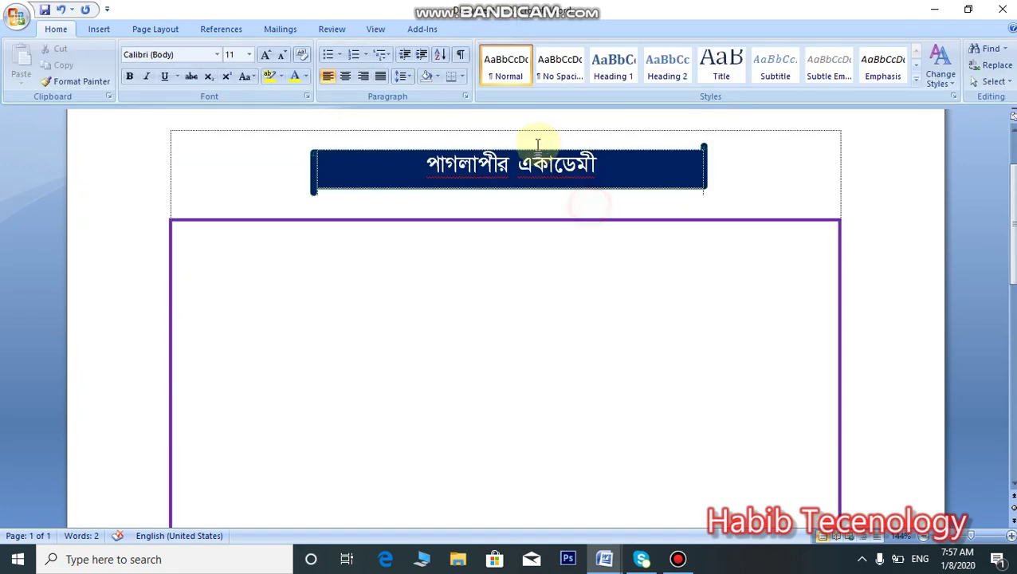
click(581, 222)
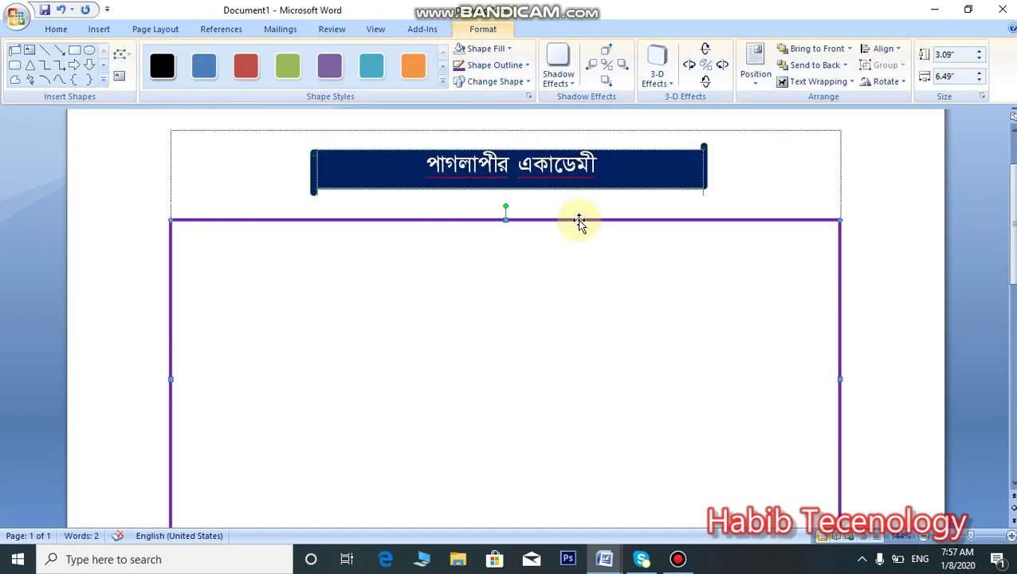
scroll(608, 239, down, 1)
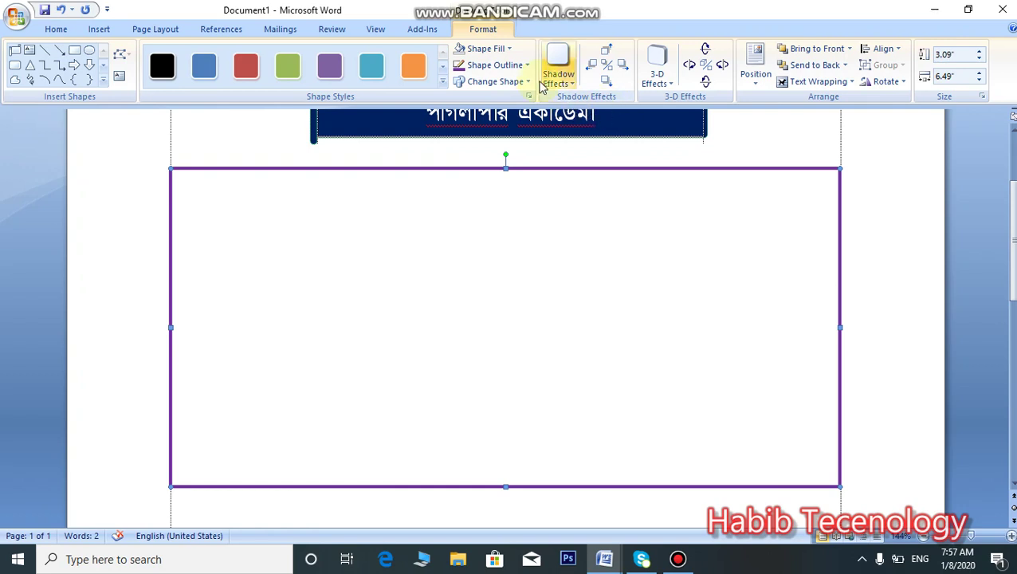
click(528, 66)
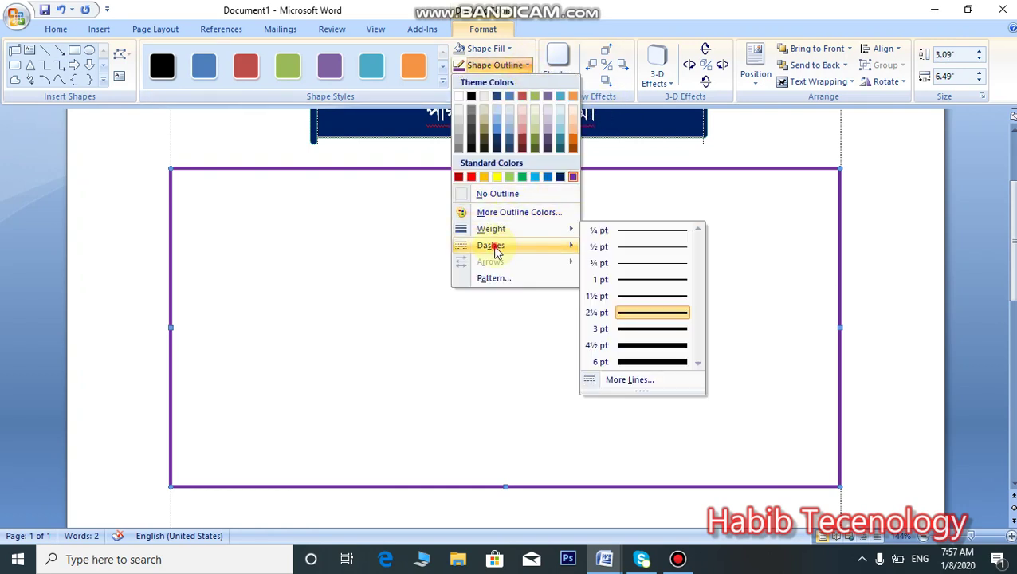
mouse_move(492, 245)
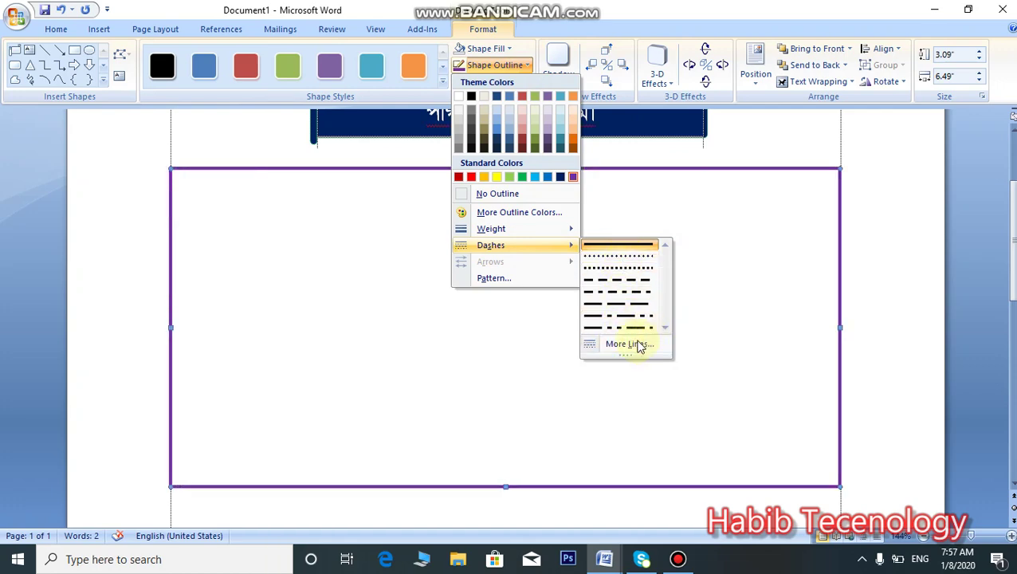
click(630, 346)
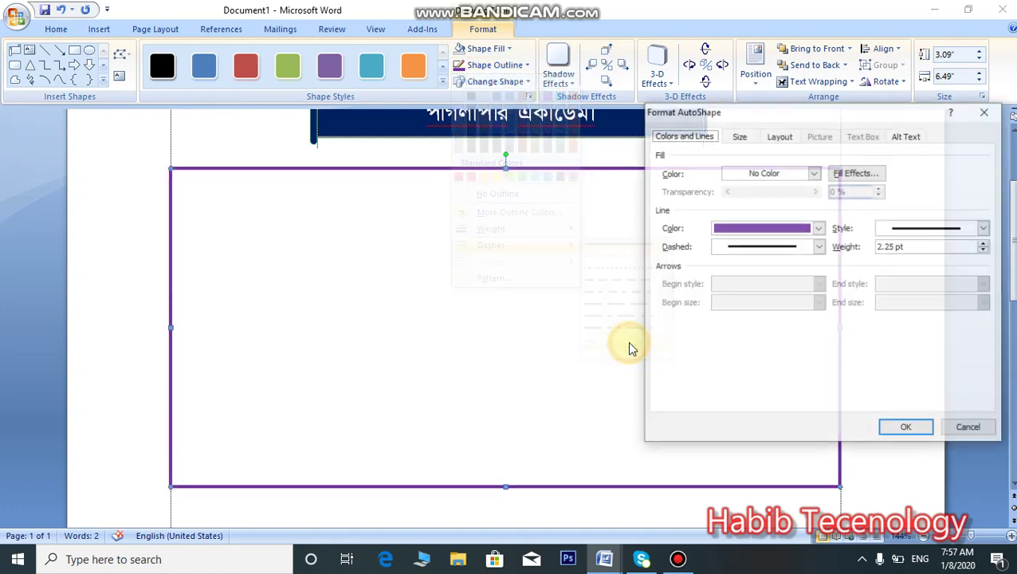
click(739, 137)
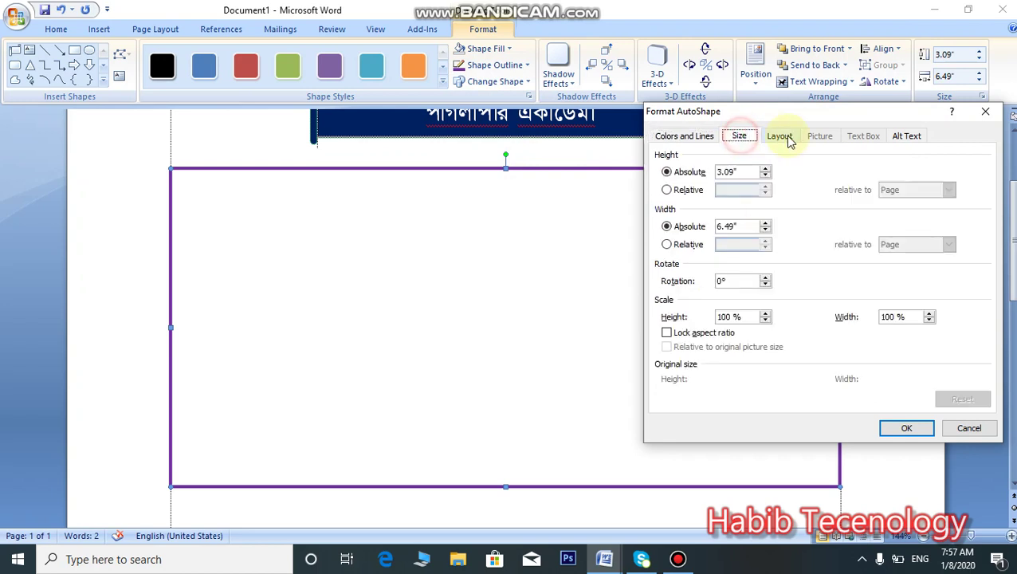
click(984, 114)
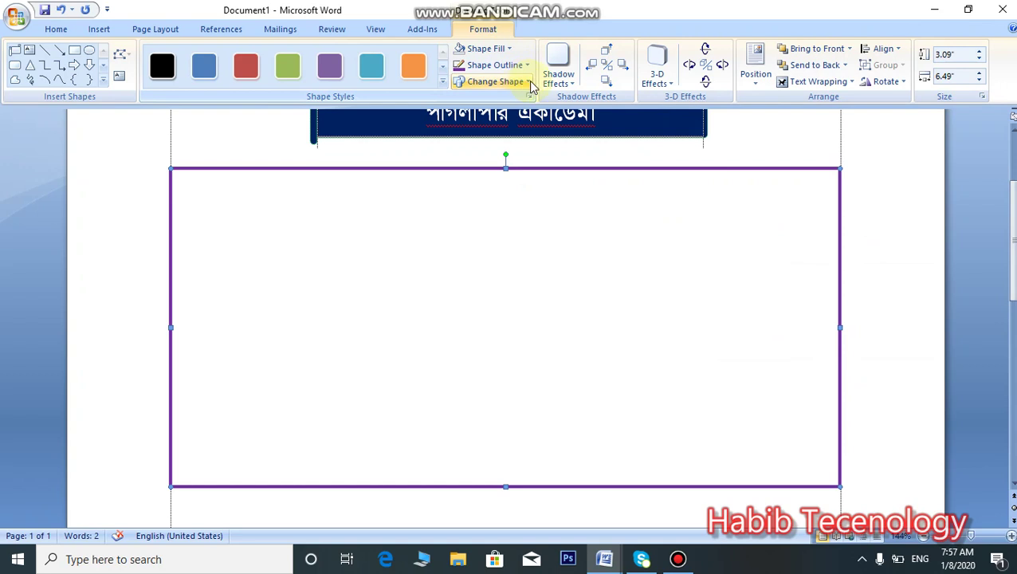
click(490, 65)
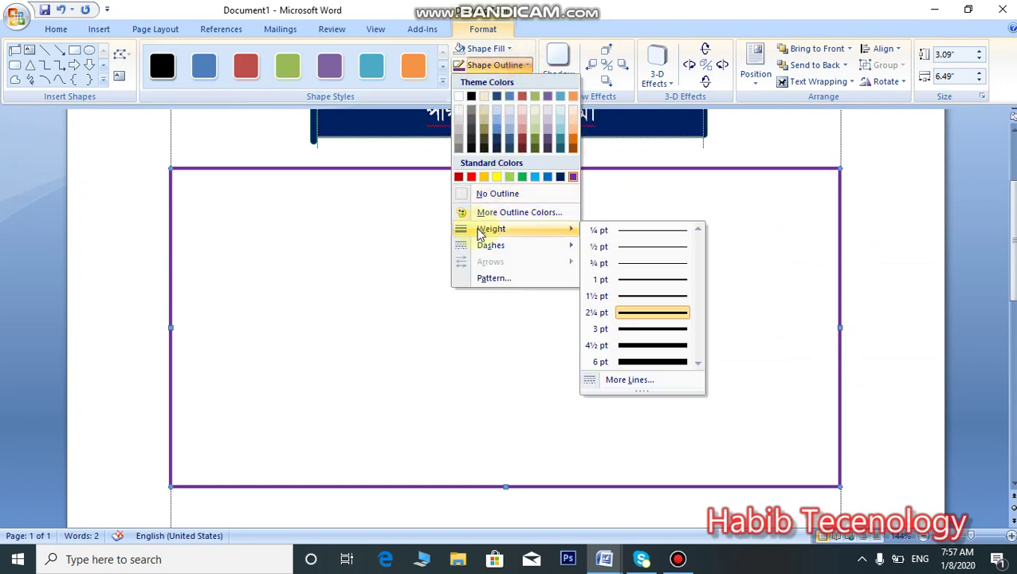
mouse_move(491, 245)
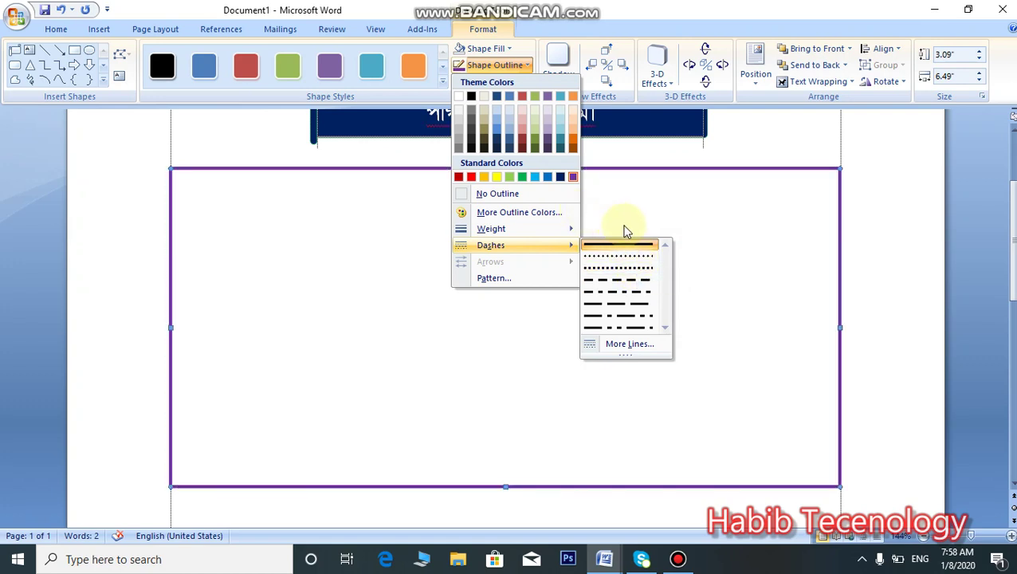
- Apply the fifth Drop Shadow style to the purple-bordered box
click(646, 227)
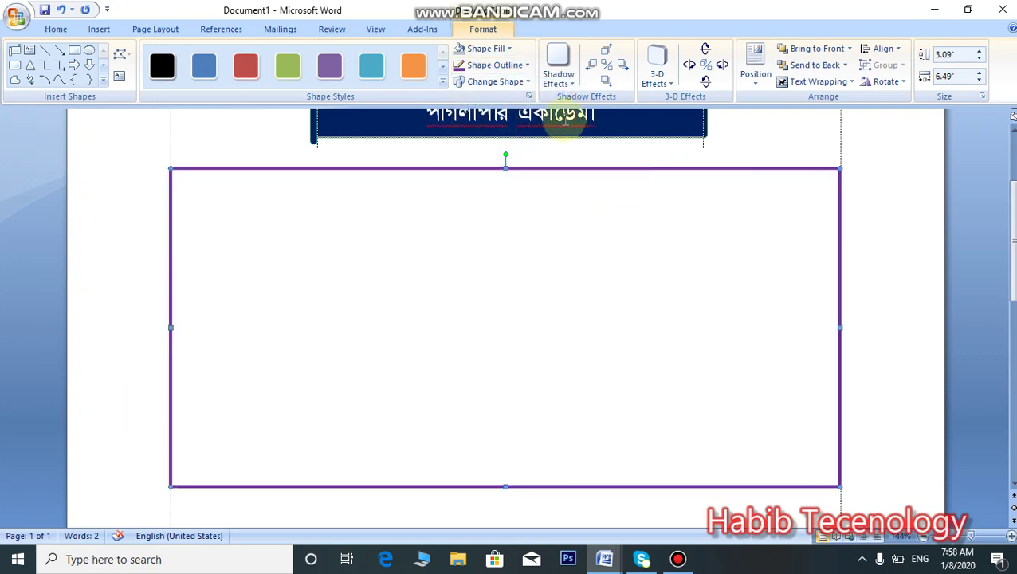
click(558, 67)
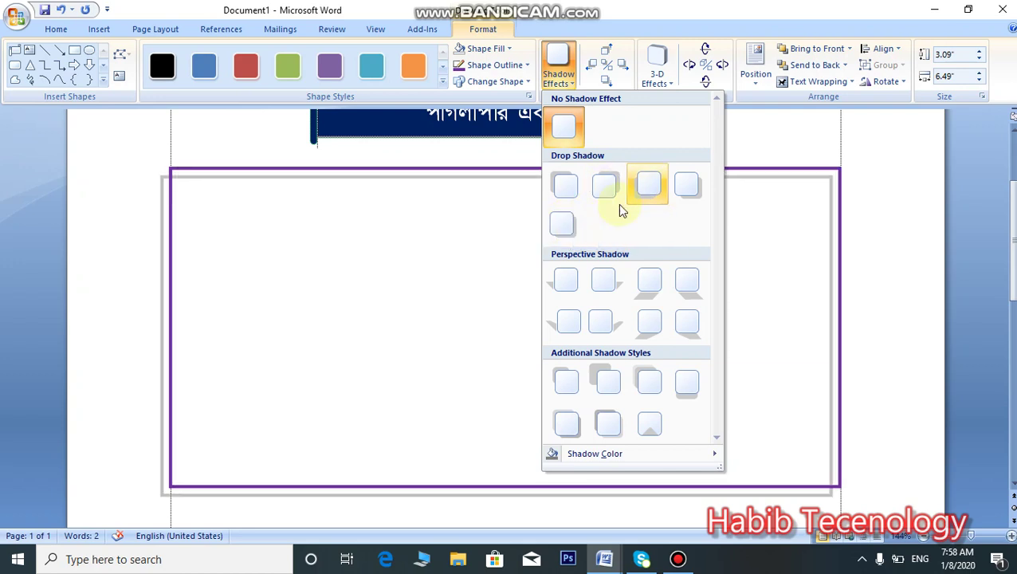
click(566, 225)
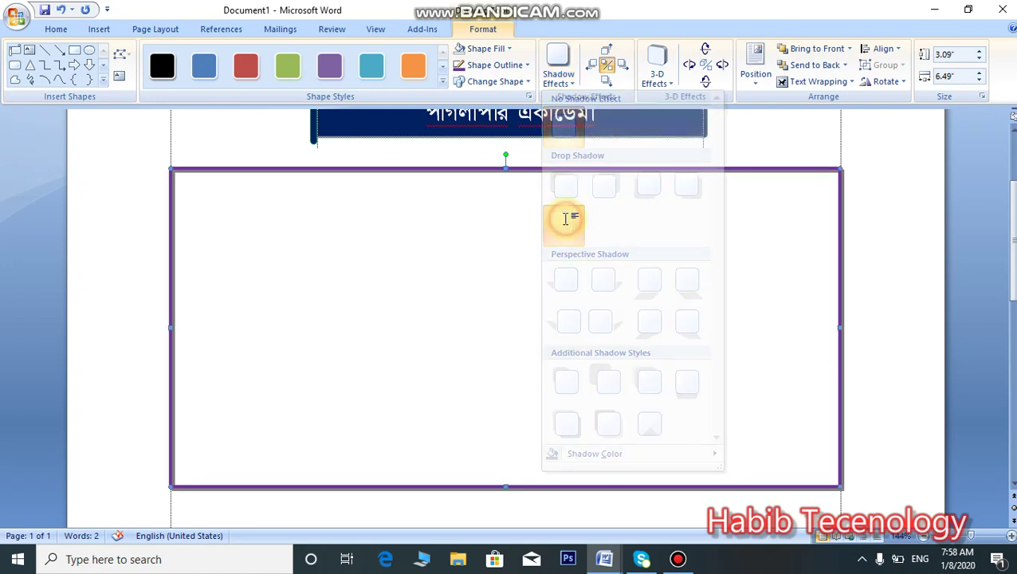
click(504, 216)
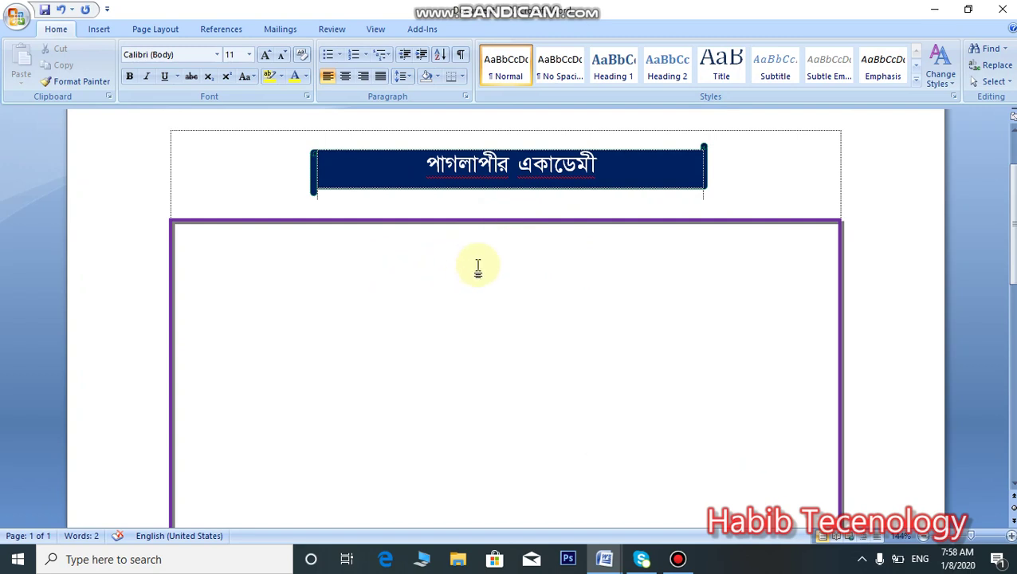
click(678, 558)
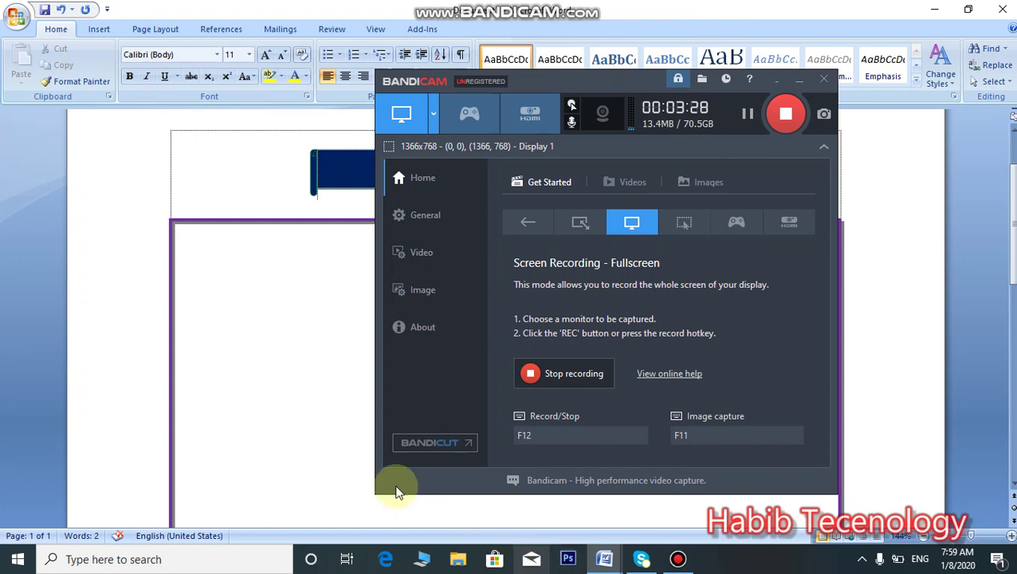
click(795, 84)
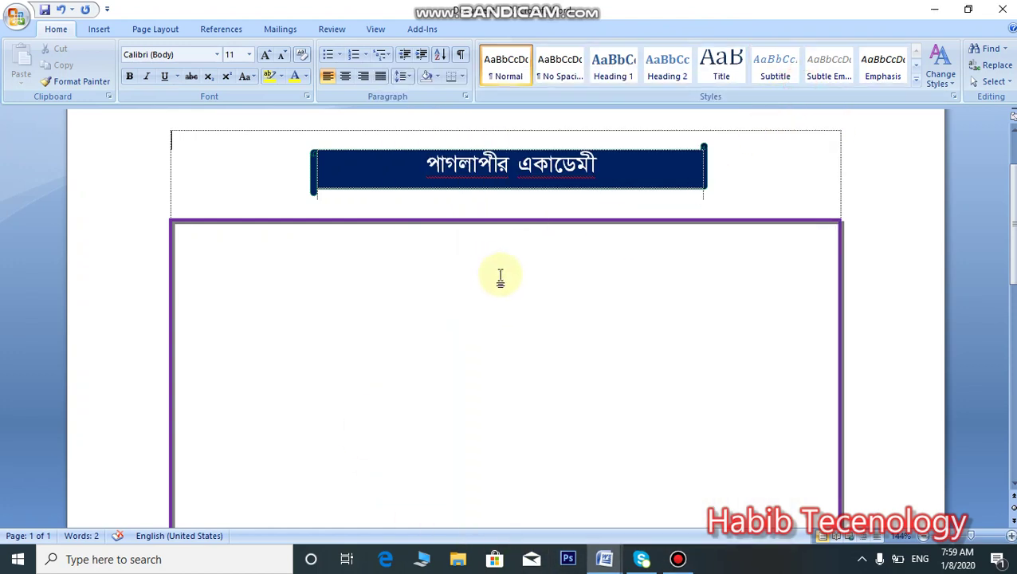
- Use Add Text on the purple box and place the cursor in its new text area
scroll(463, 239, down, 5)
scroll(434, 203, up, 2)
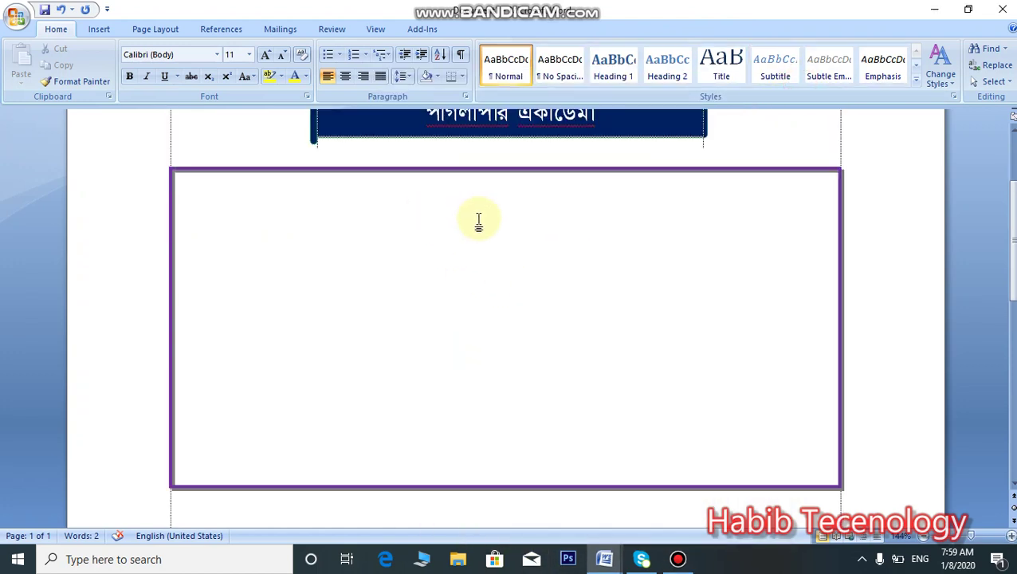
click(512, 171)
right_click(511, 170)
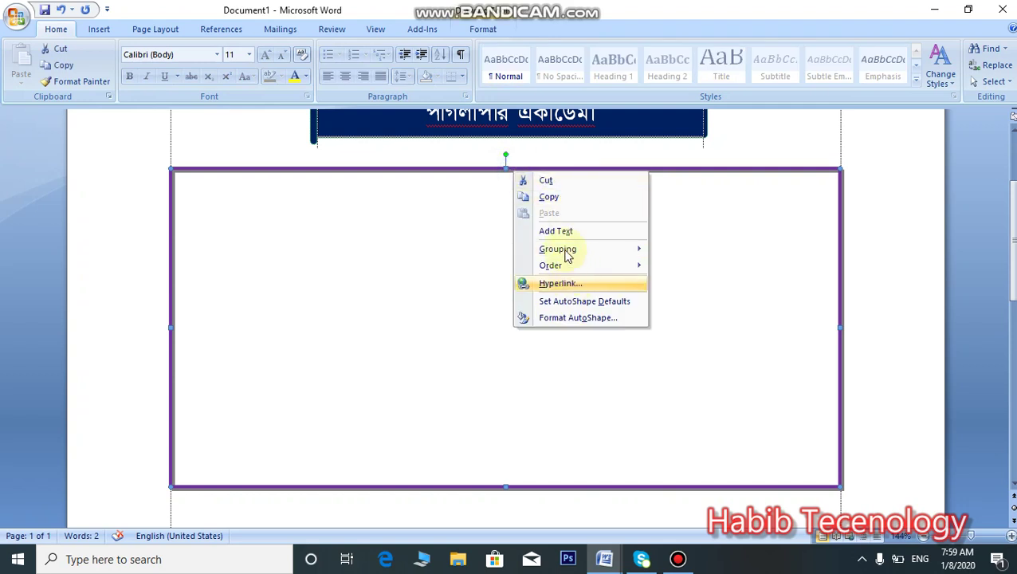
click(562, 232)
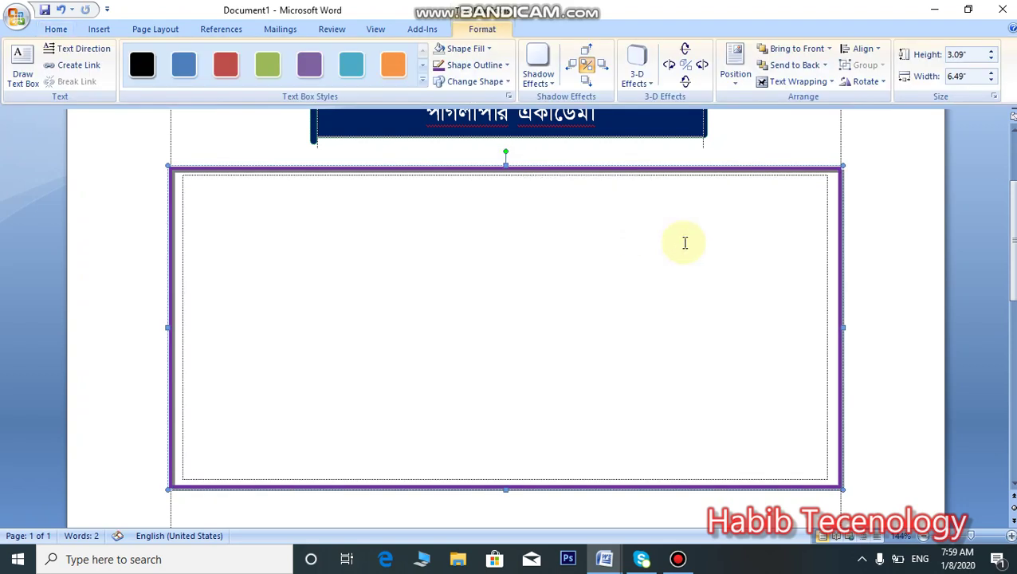
click(682, 241)
click(523, 235)
click(218, 129)
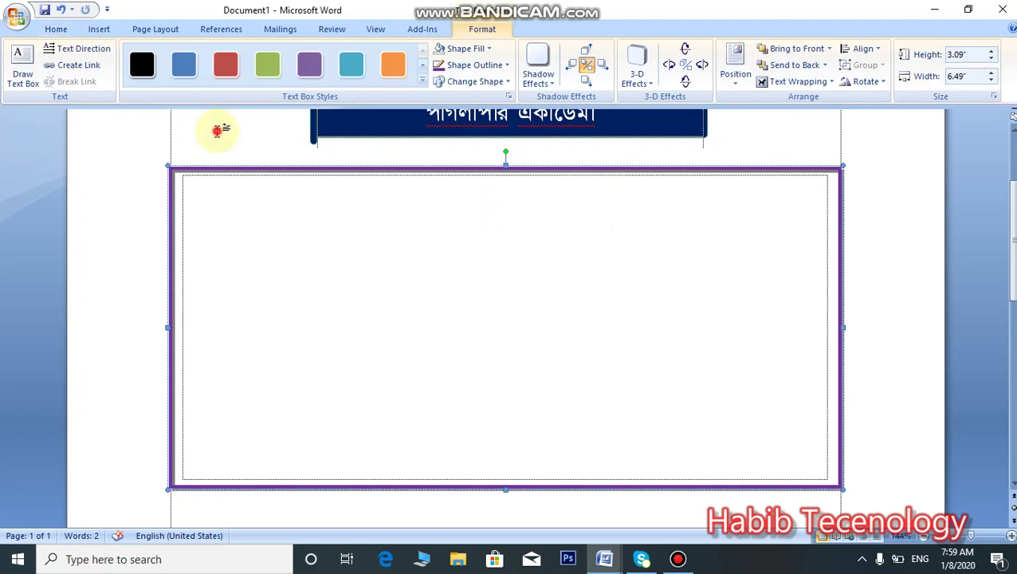
click(451, 289)
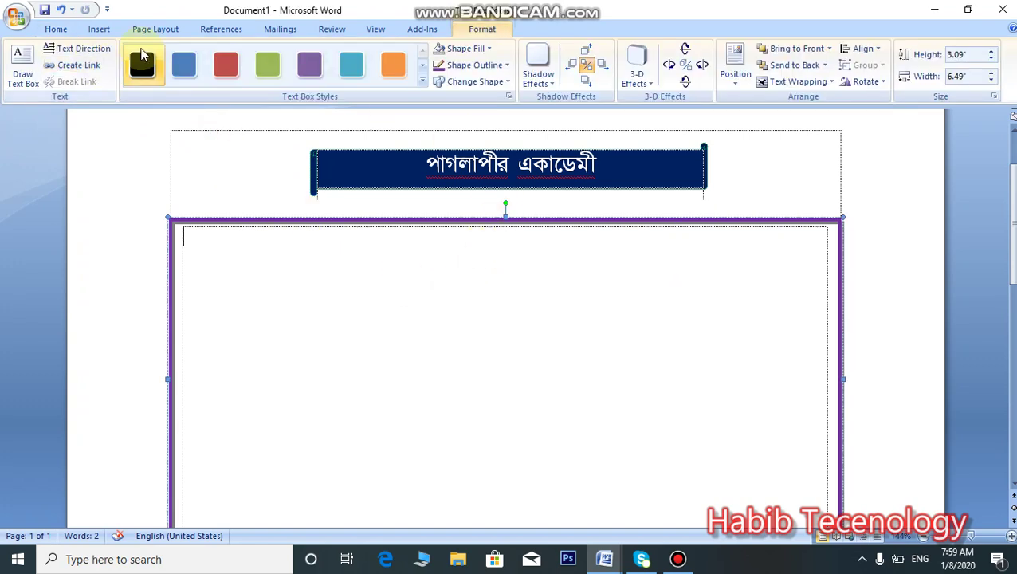
- Draw a ribbon banner shape from Stars and Banners across the top of the purple box
click(99, 30)
click(226, 64)
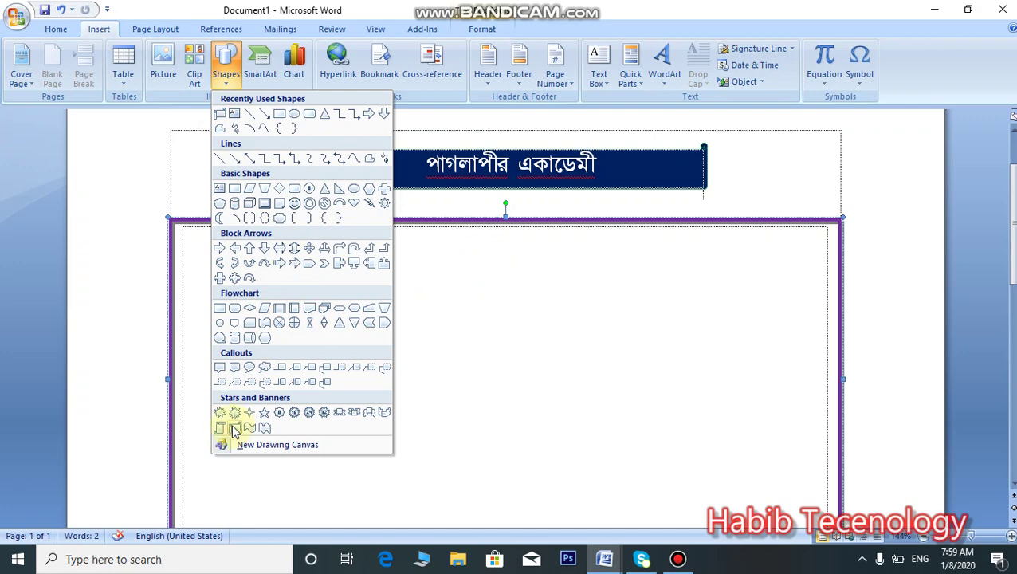
click(355, 414)
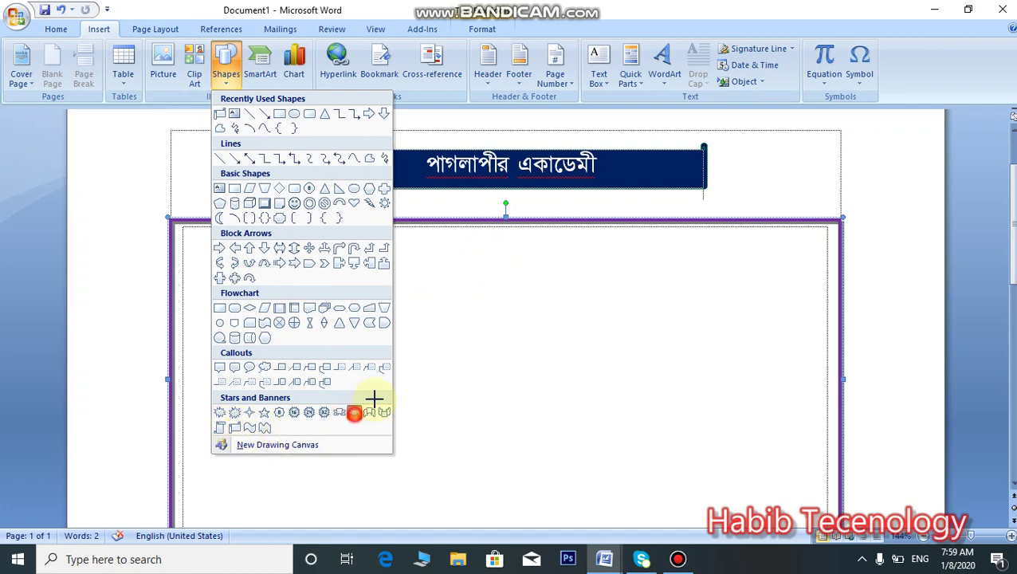
mouse_move(393, 245)
mouse_down()
mouse_move(636, 278)
mouse_move(722, 278)
mouse_up()
- Reposition the 0.33" by 3.18" ribbon near the top inside the purple box
drag(560, 270, 505, 266)
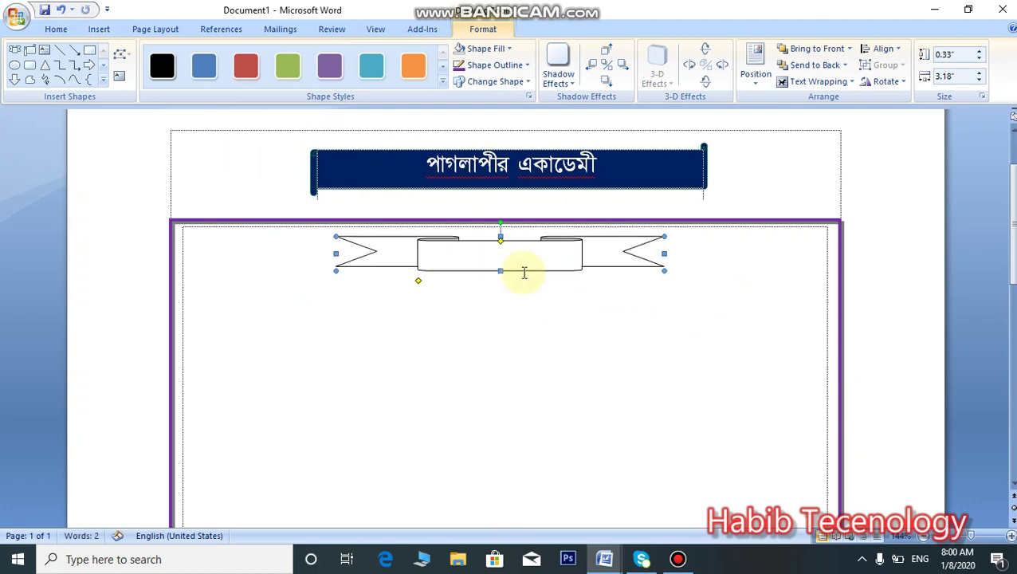
drag(502, 241, 548, 244)
click(558, 286)
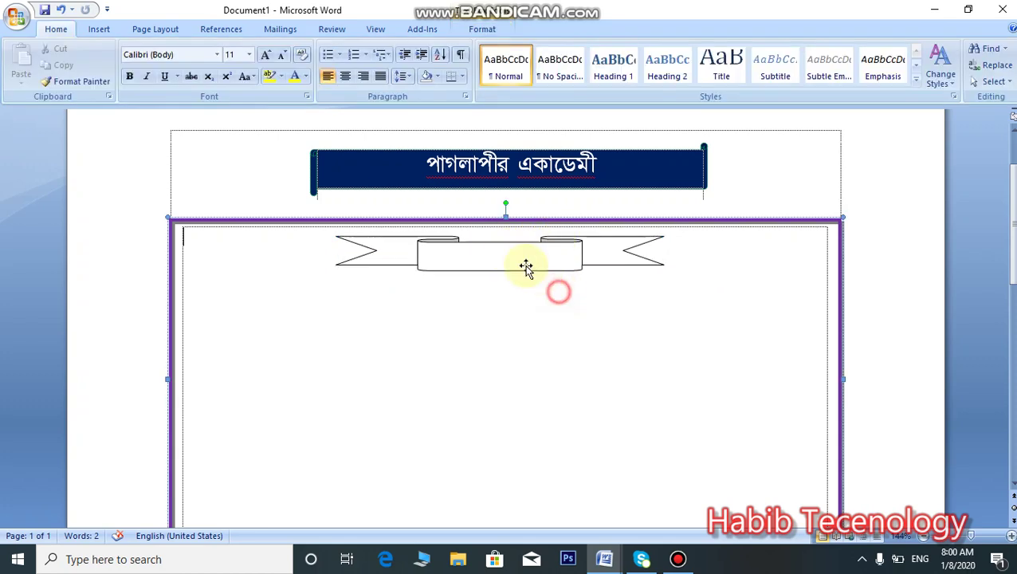
click(509, 249)
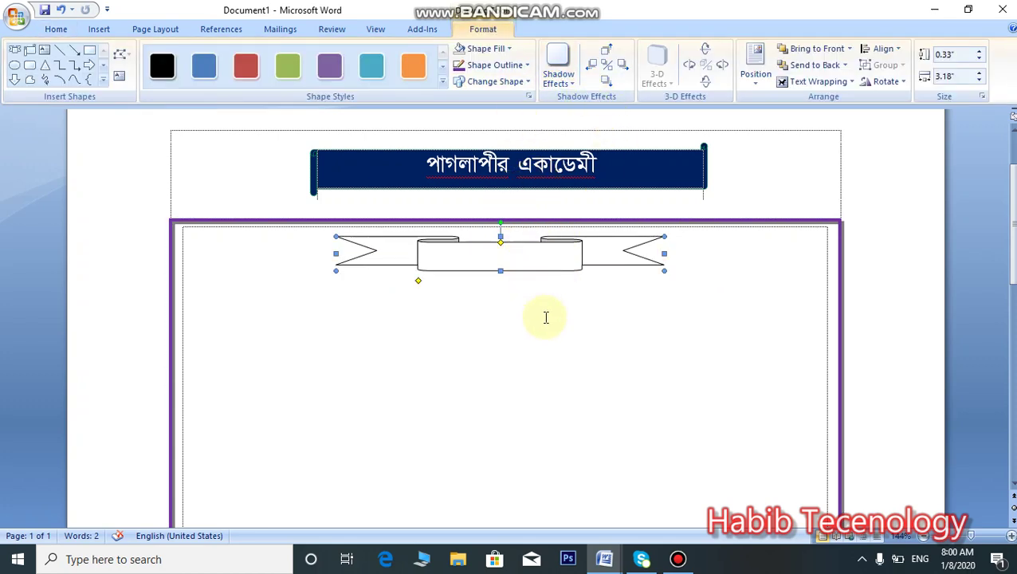
click(527, 254)
click(527, 311)
click(525, 251)
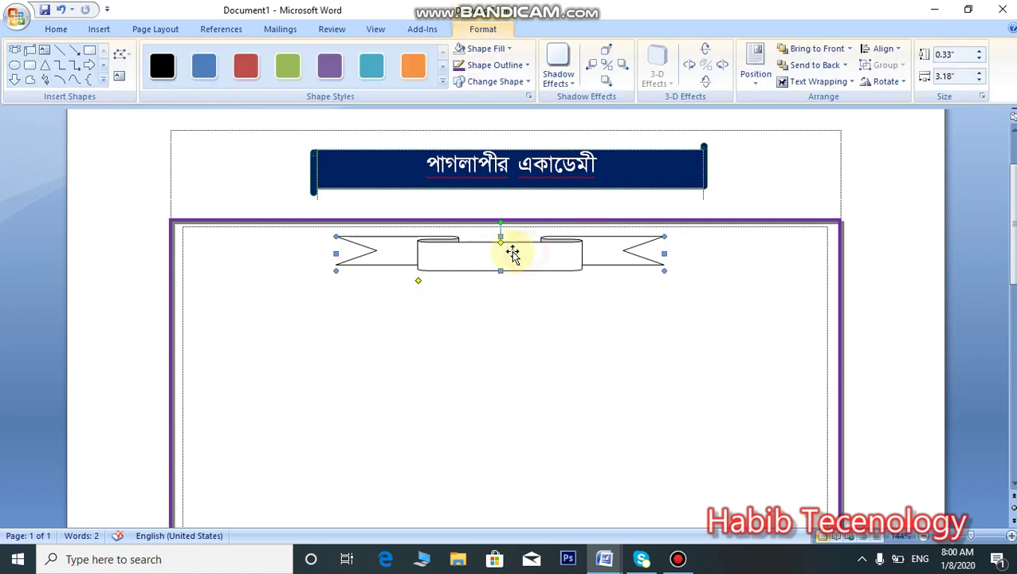
scroll(510, 311, down, 1)
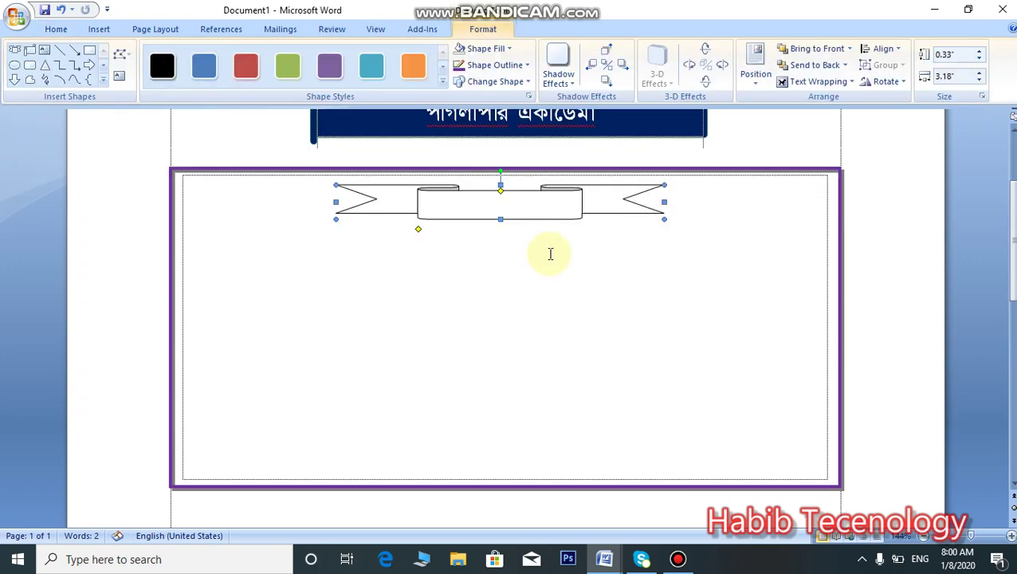
- Add text to the ribbon shape and set its internal text margins to 0
right_click(493, 207)
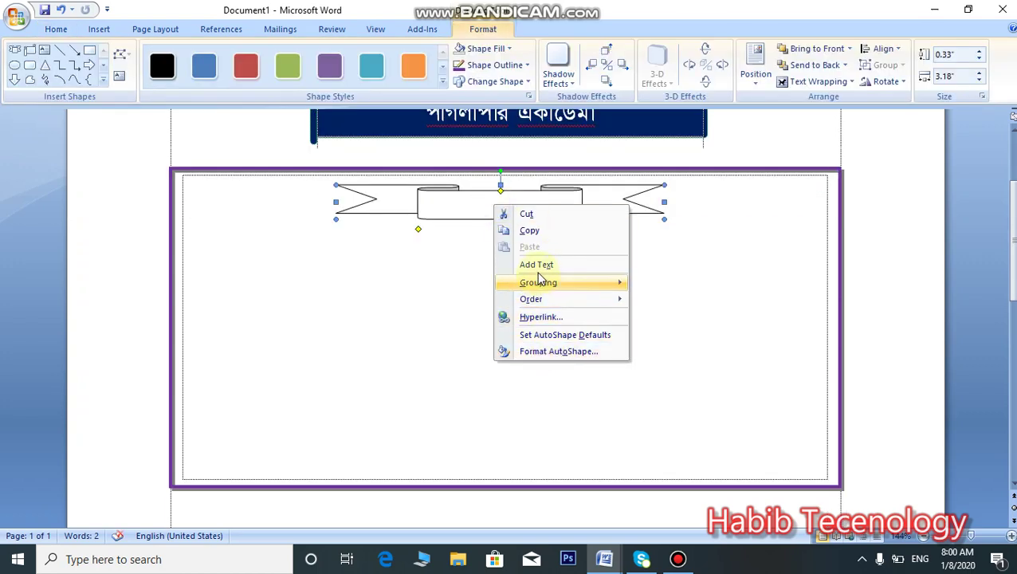
click(536, 266)
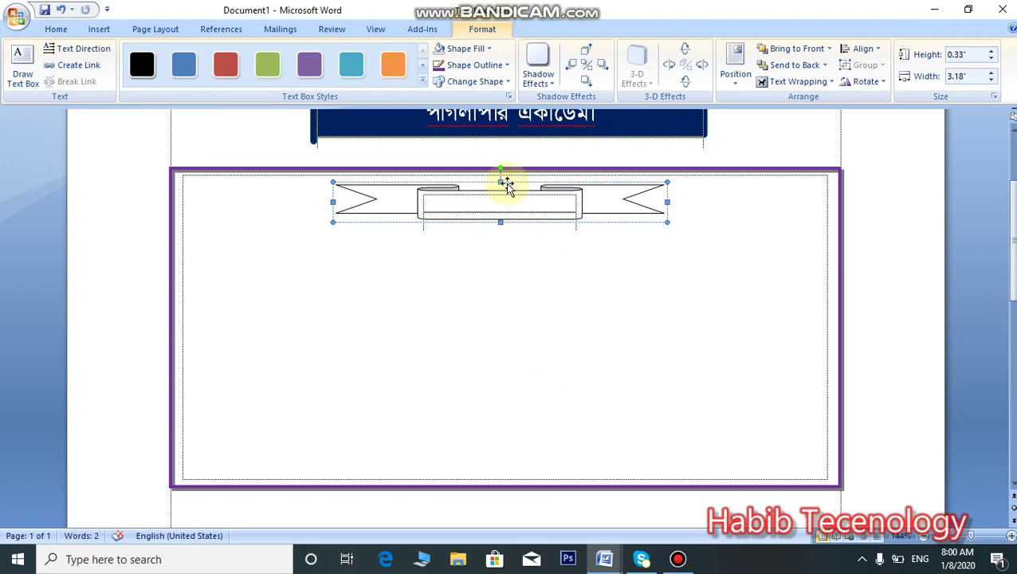
right_click(504, 183)
click(573, 349)
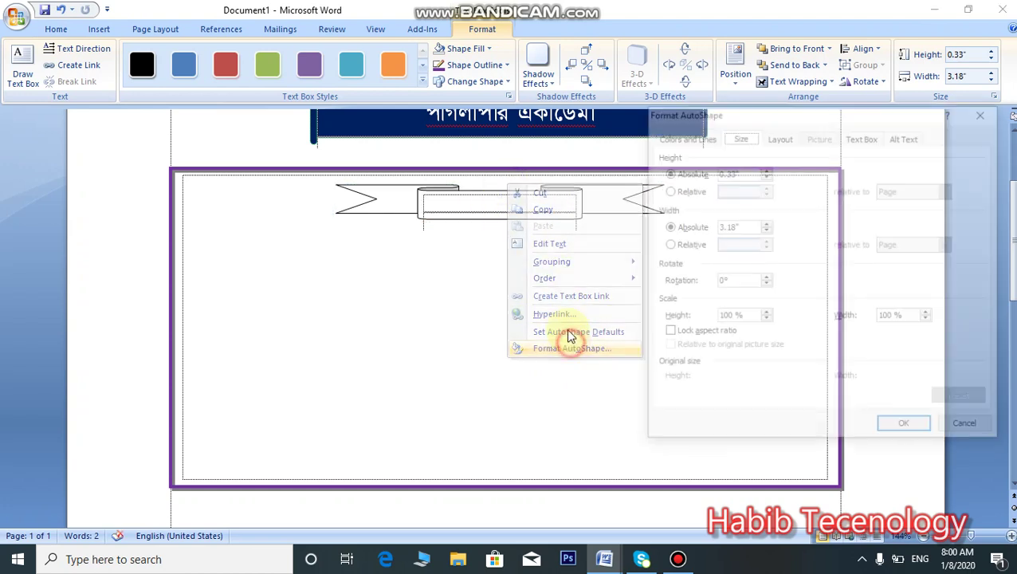
click(857, 142)
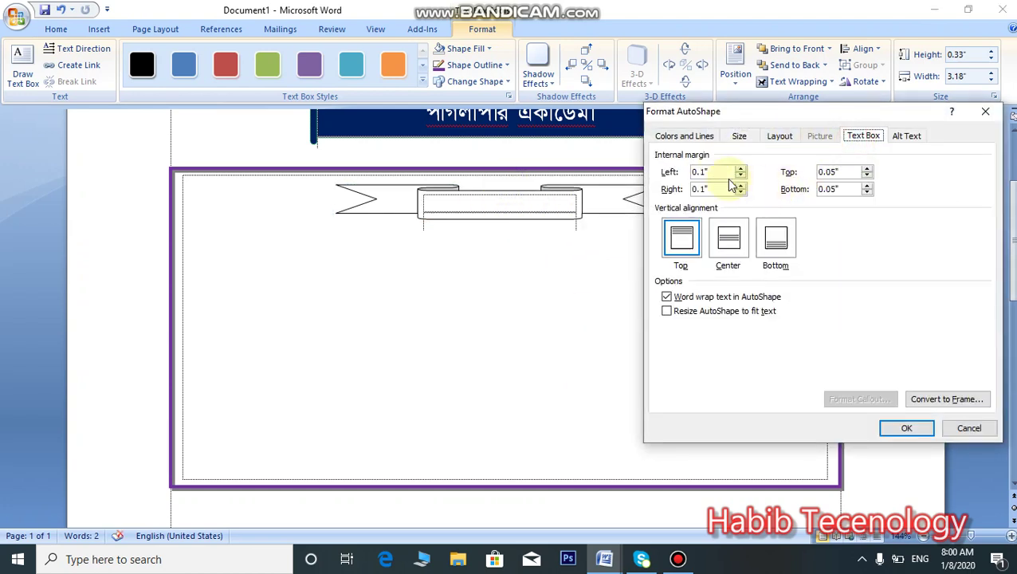
double_click(706, 171)
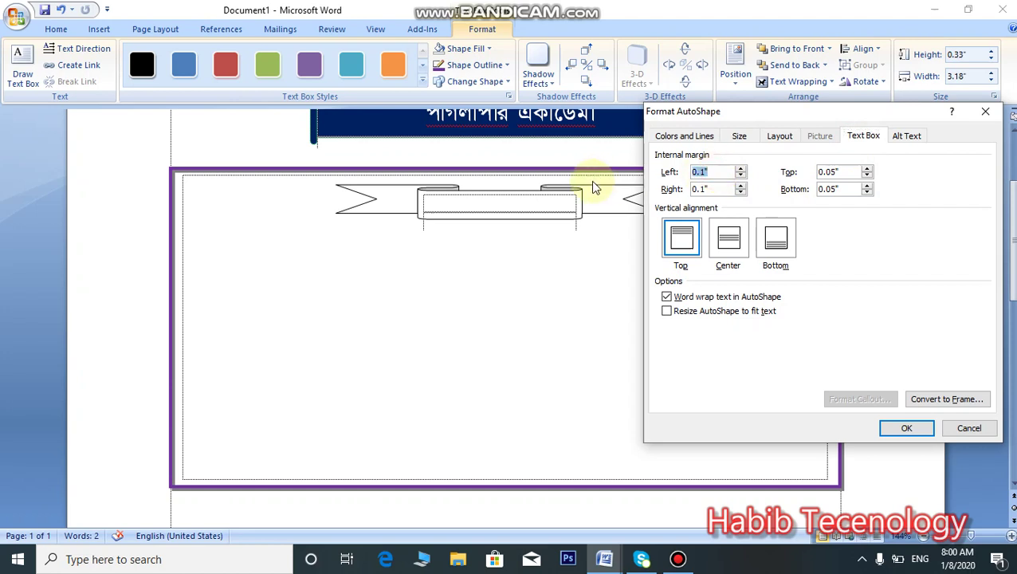
text(0)
key(Tab)
text(0)
key(Tab)
text(0)
key(Return)
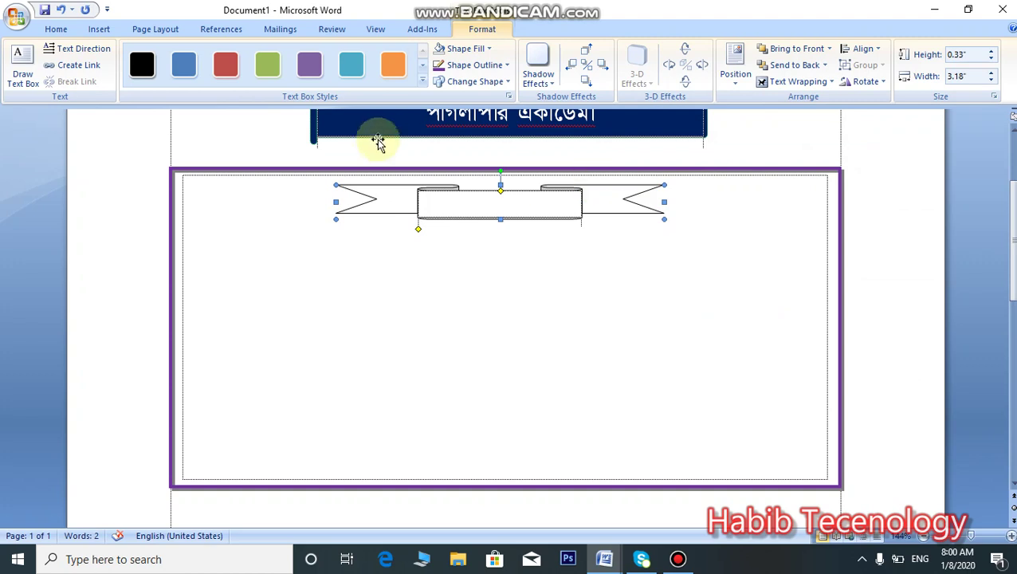
- Type the academy name 'পাগলাপীর একাডেমী' in SutonnyMJ inside the ribbon
click(454, 209)
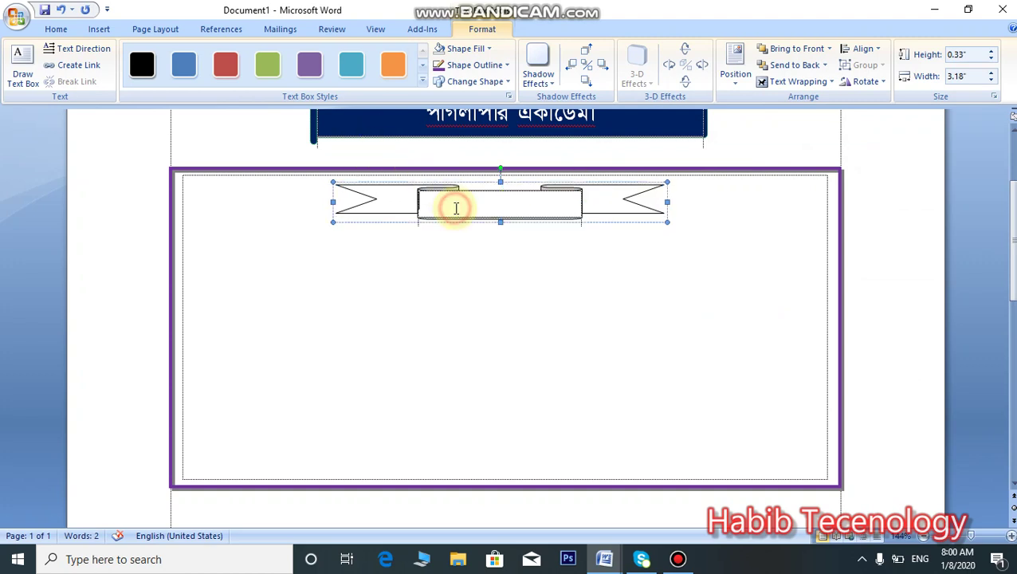
click(55, 29)
click(451, 212)
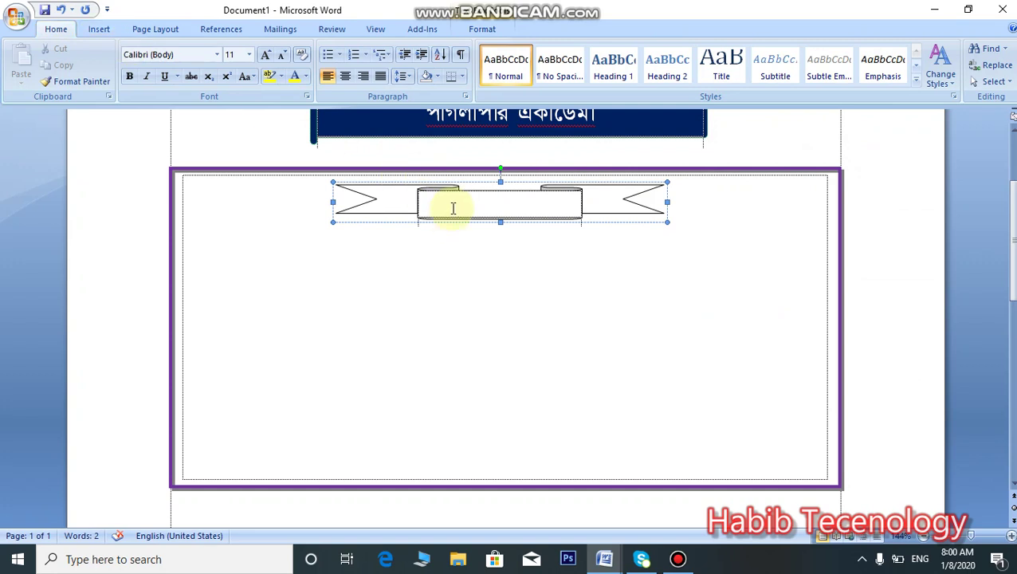
text(c)
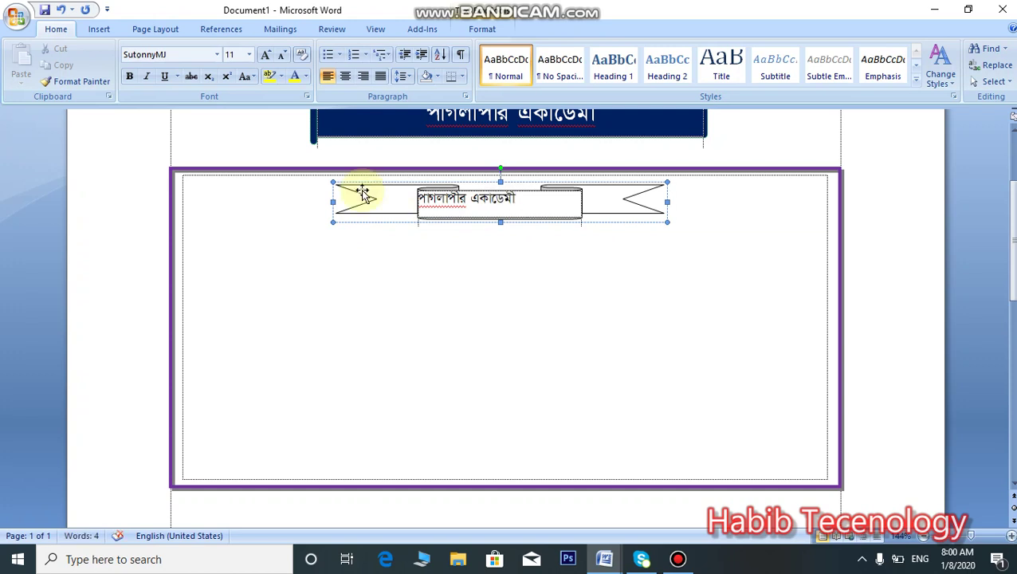
- Center the academy name within the ribbon
key(ctrl+e)
click(518, 311)
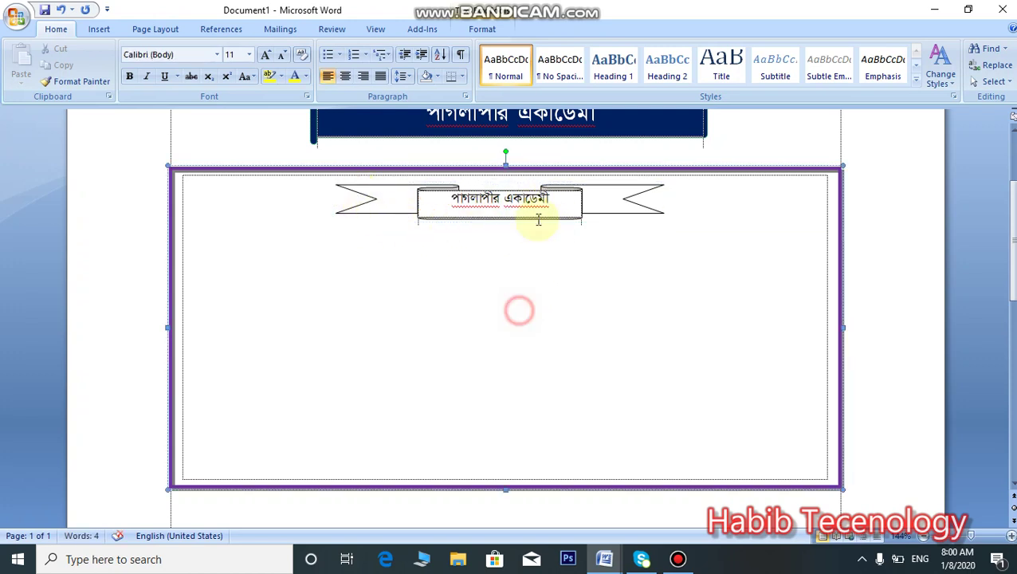
click(544, 195)
- Type 'আমরা আমাদের নিজ দায়িত্ব মেনে চলবো।' in SutonnyMJ below the ribbon in the purple box
click(544, 245)
click(356, 242)
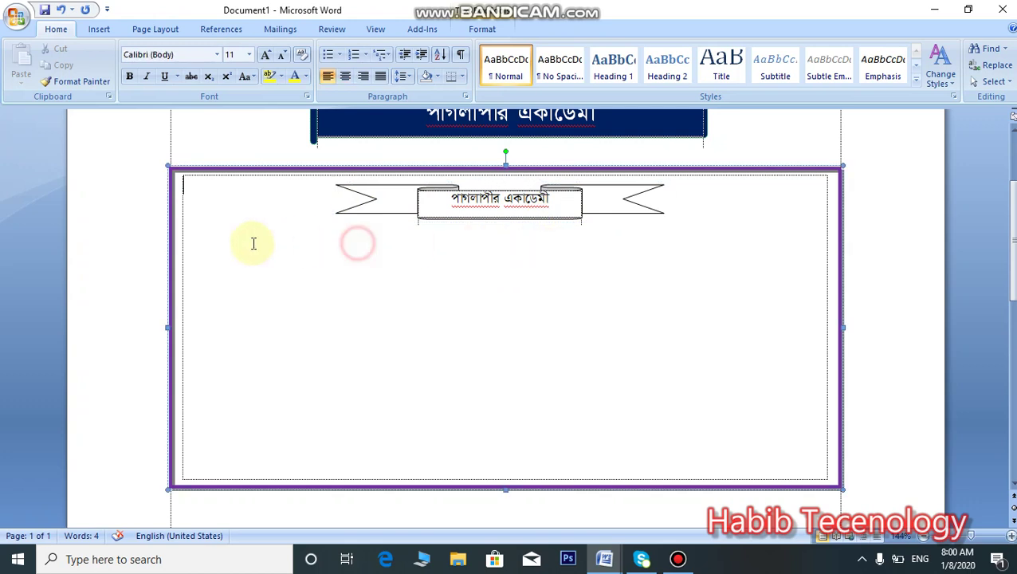
click(254, 243)
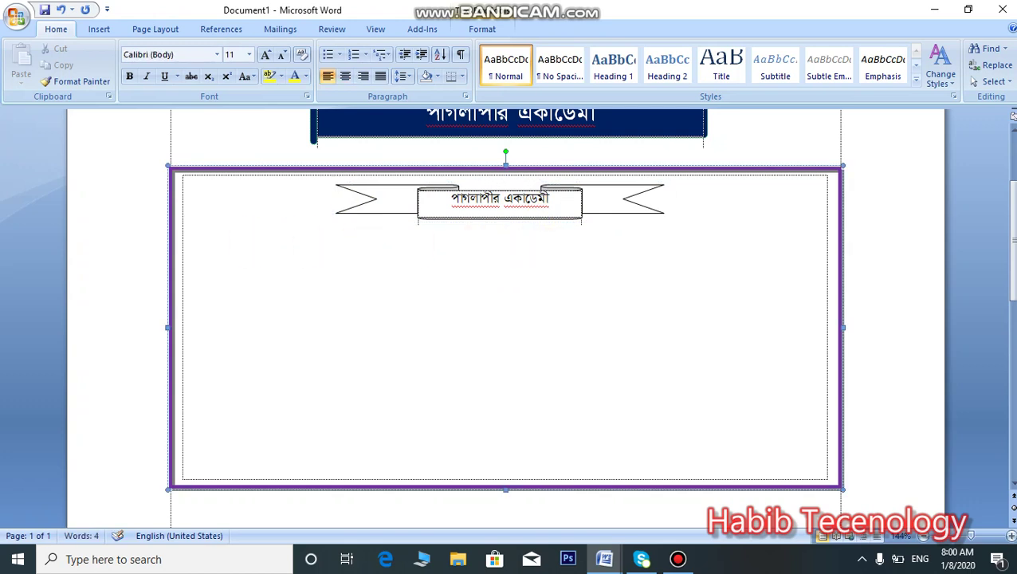
click(253, 243)
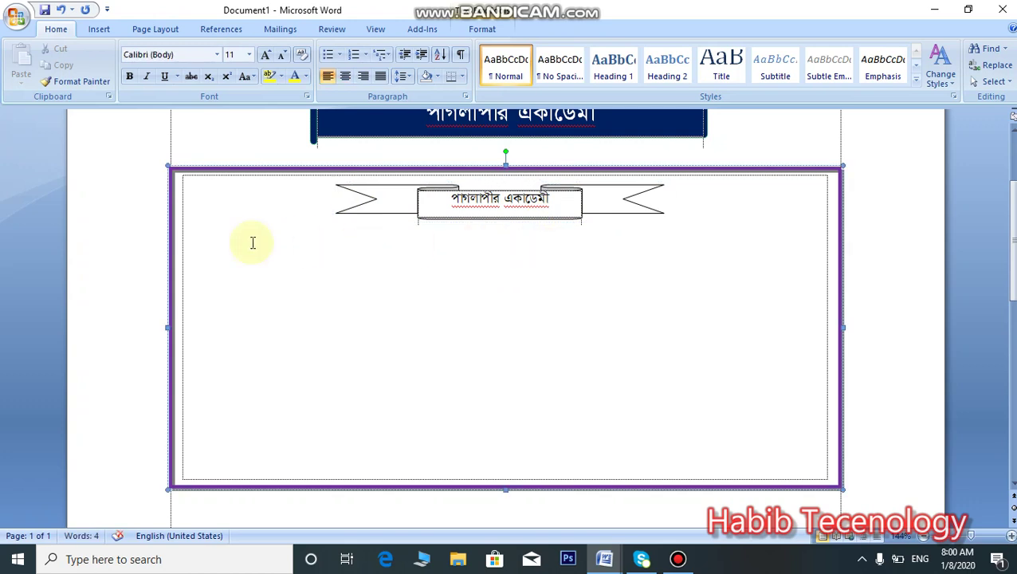
text(Av)
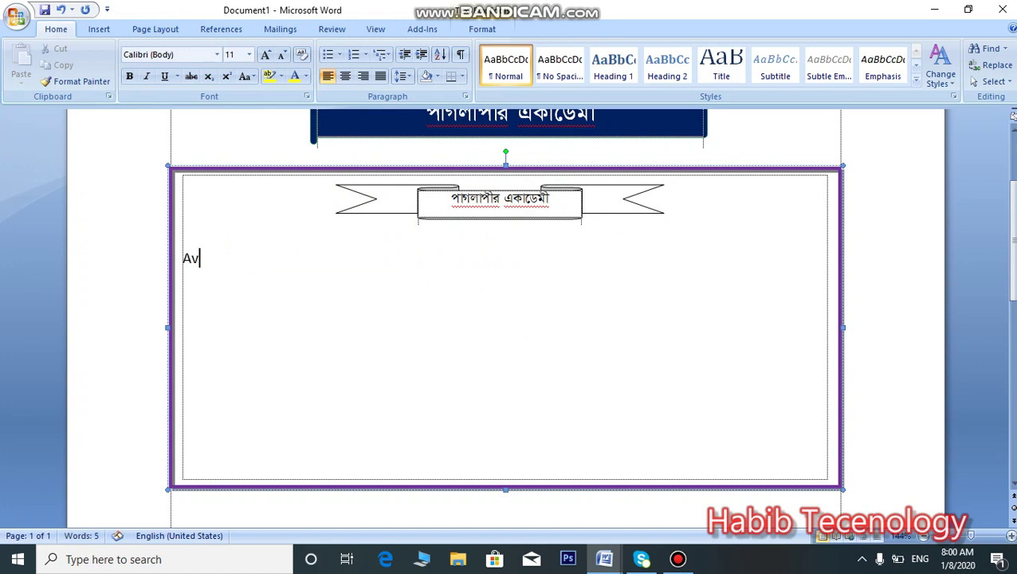
click(252, 242)
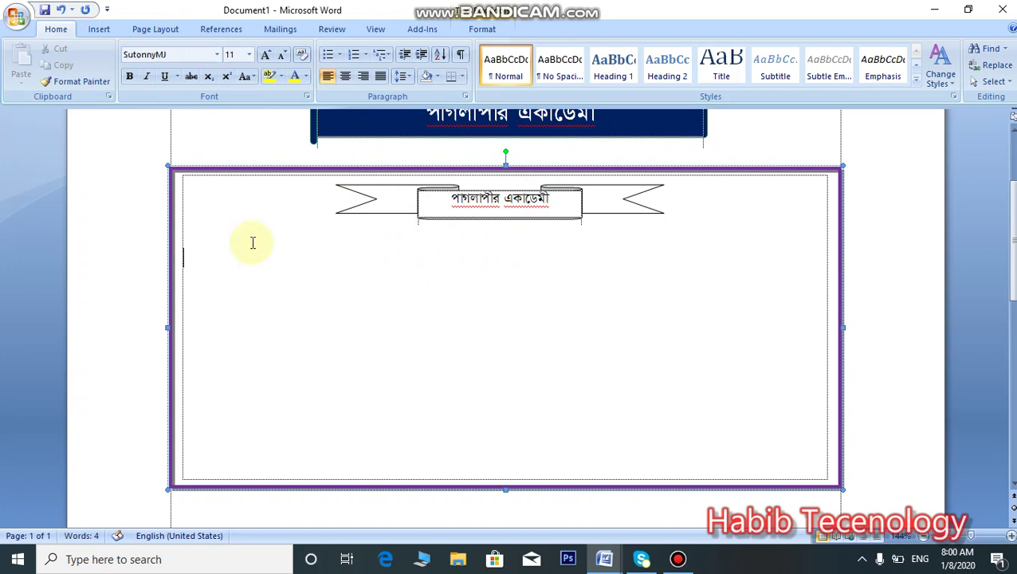
text(Av)
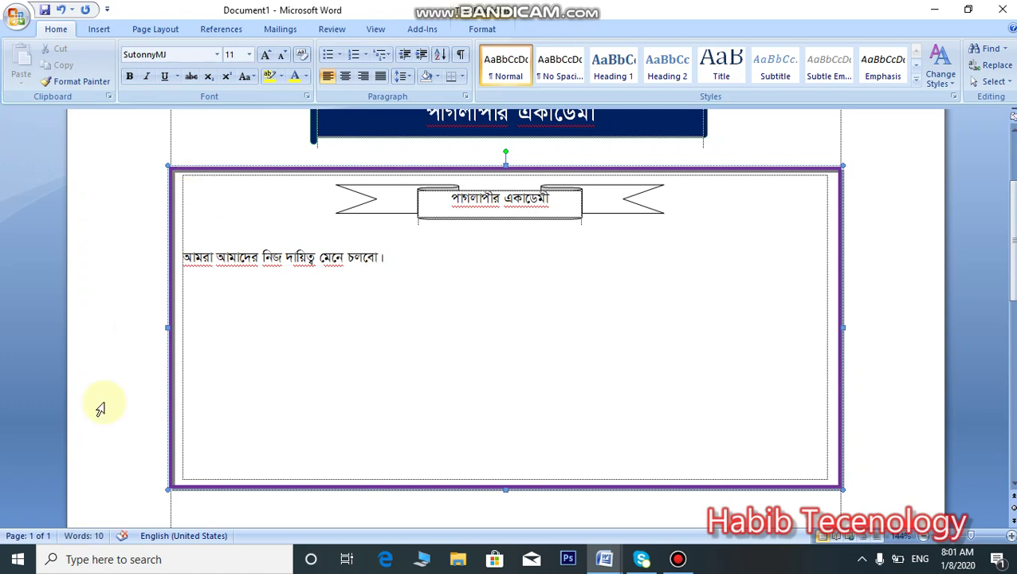
- Center the Bengali sentence under the ribbon and select it for copying
key(ctrl+e)
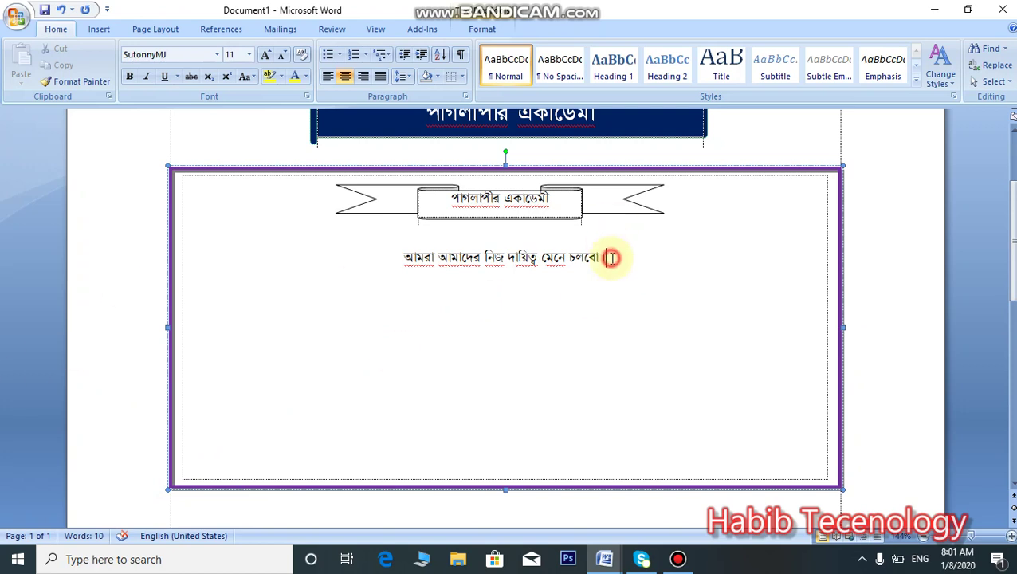
drag(611, 258, 390, 257)
click(633, 281)
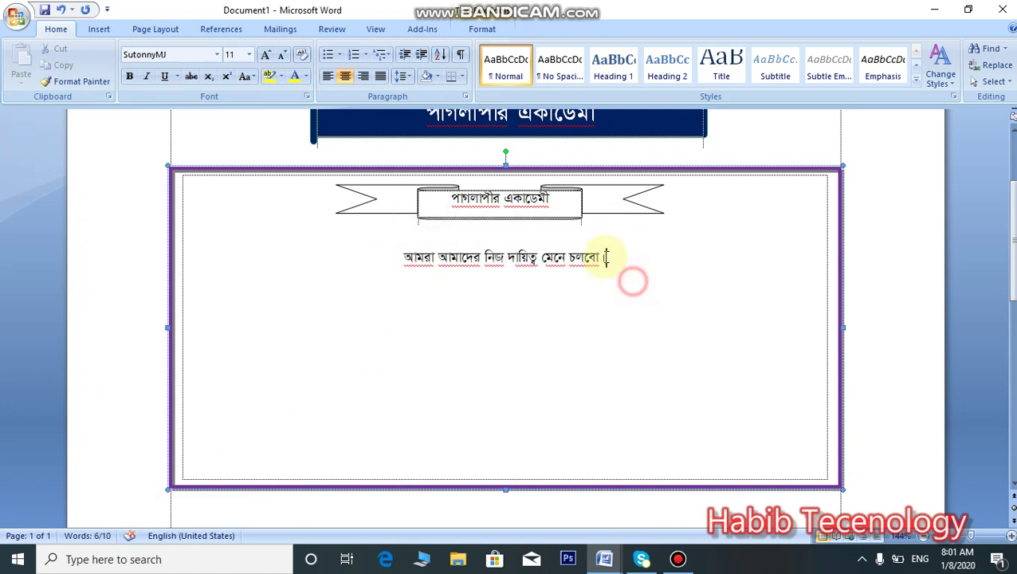
drag(606, 258, 405, 255)
triple_click(254, 321)
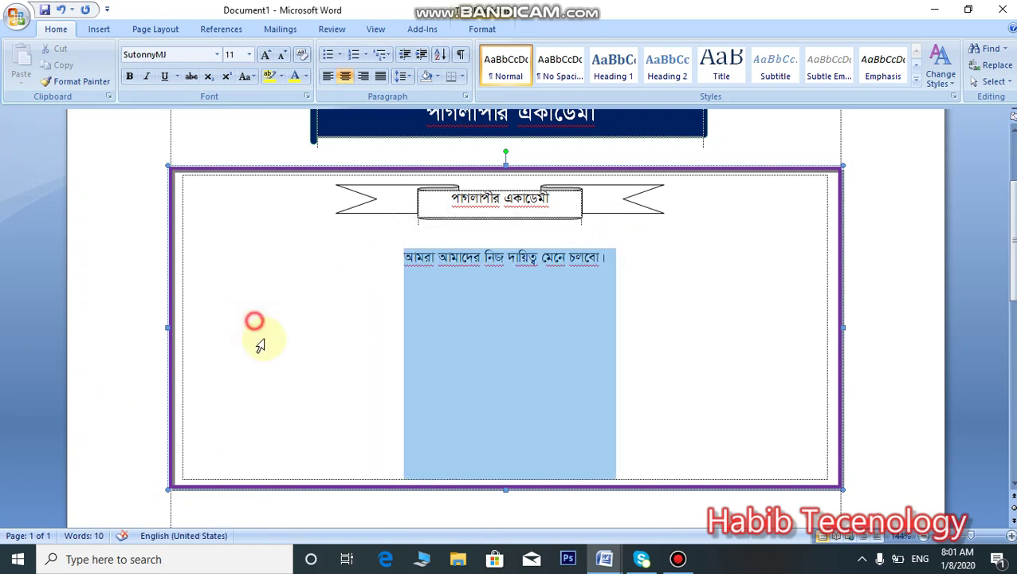
click(504, 263)
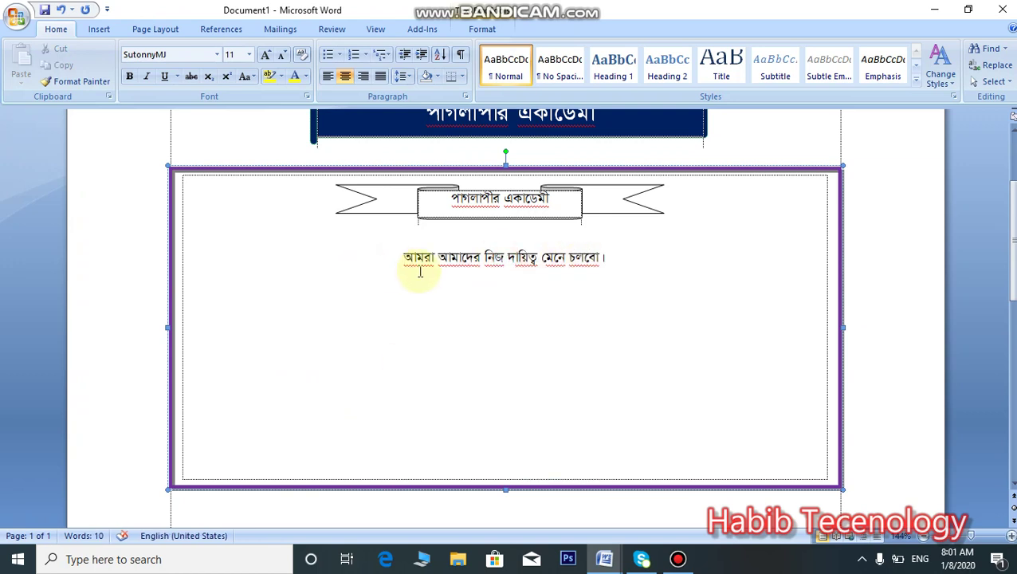
drag(399, 257, 614, 269)
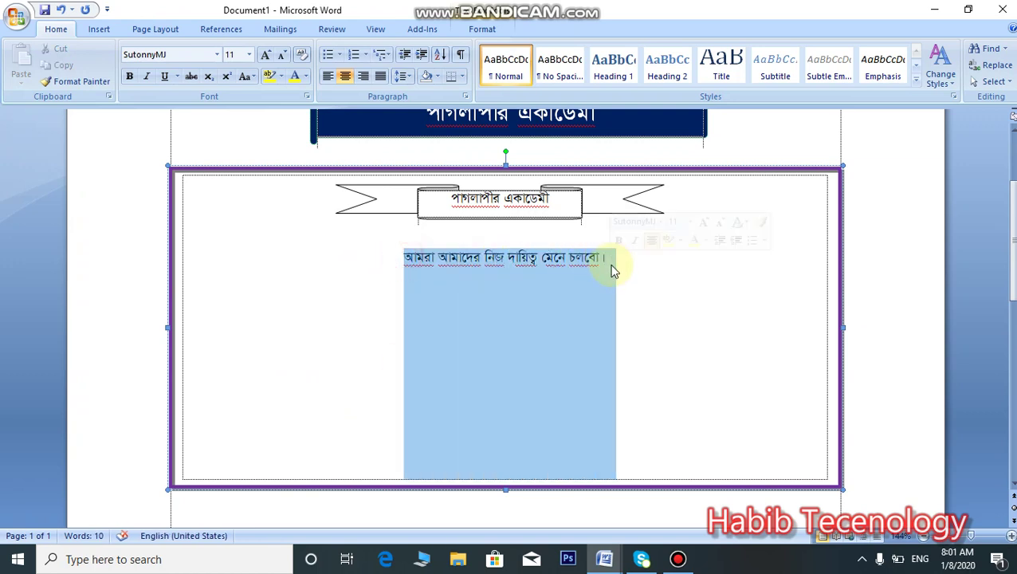
click(619, 324)
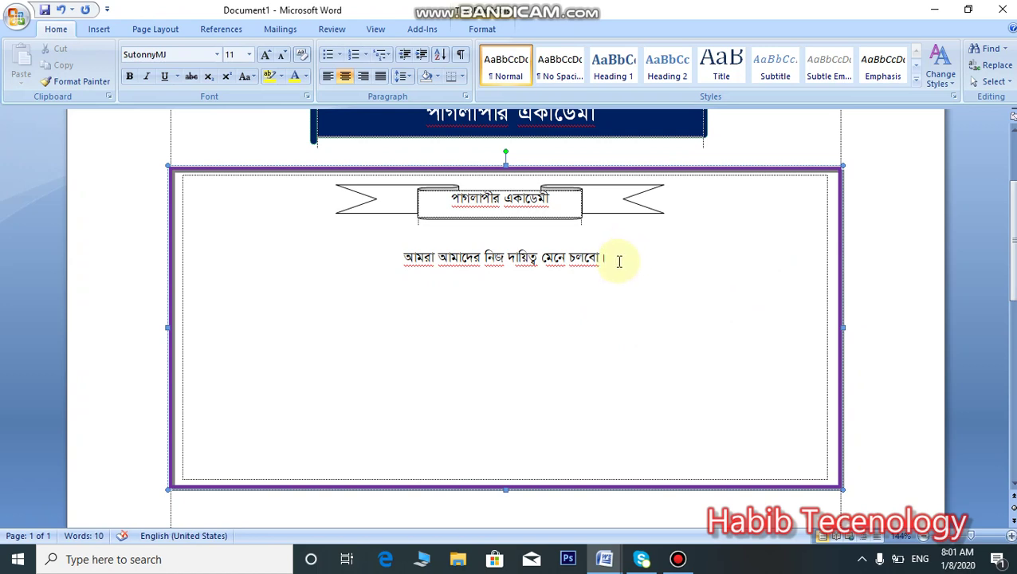
drag(618, 259, 519, 298)
click(658, 317)
drag(611, 263, 409, 265)
key(ctrl+c)
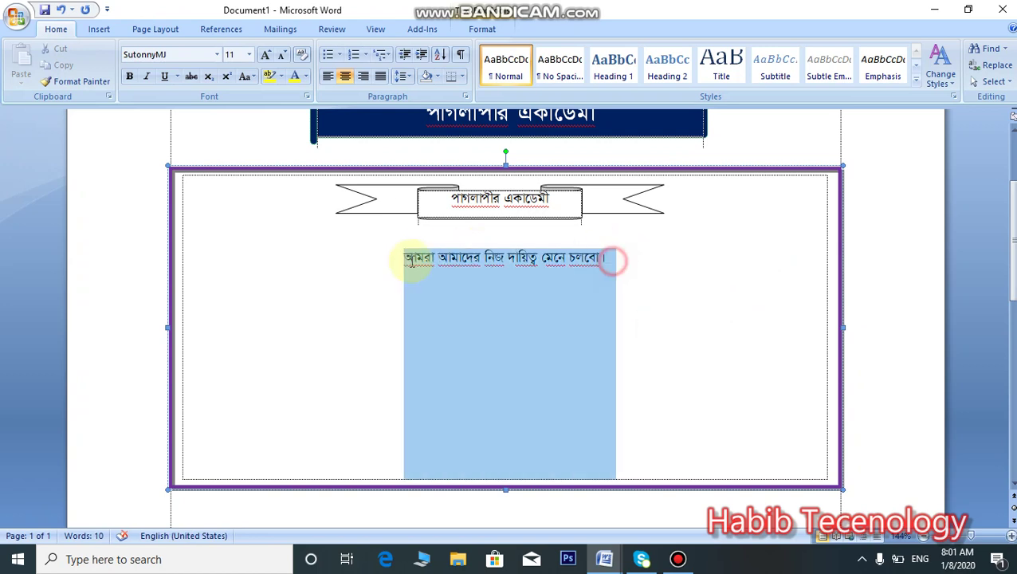
- Paste a copy of the sentence on the next line and left-align it
click(416, 289)
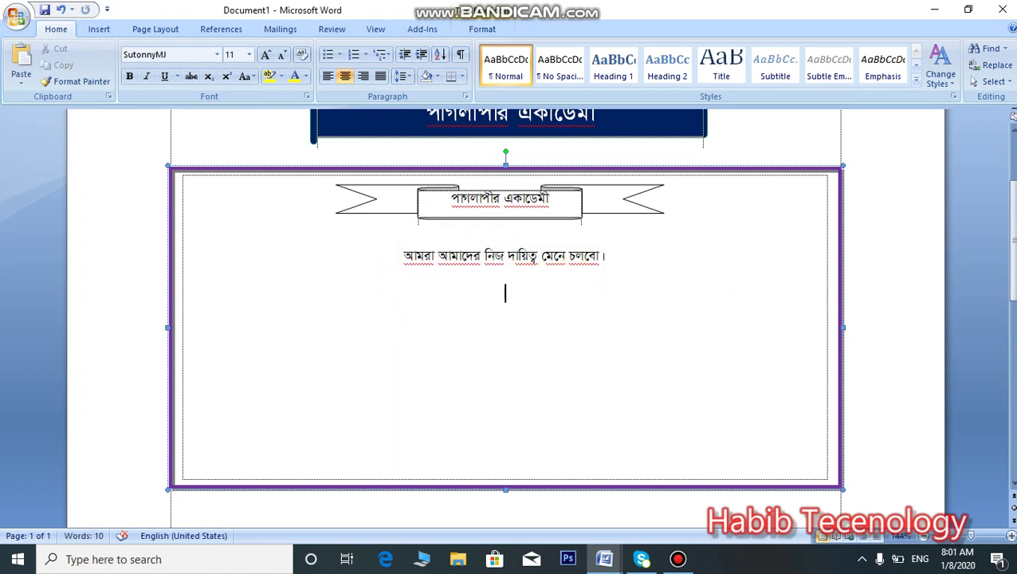
key(ctrl+v)
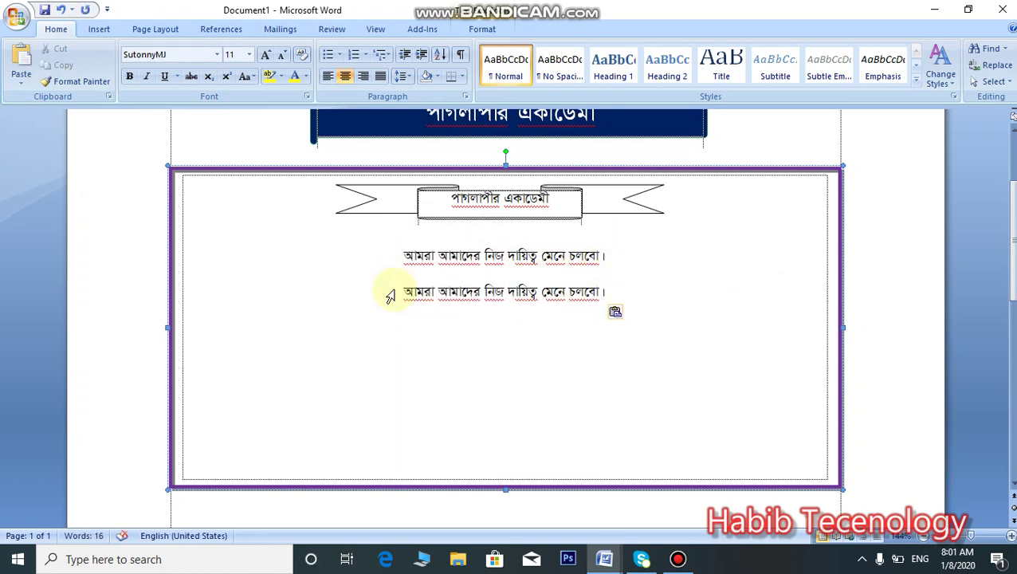
click(402, 292)
key(ctrl+l)
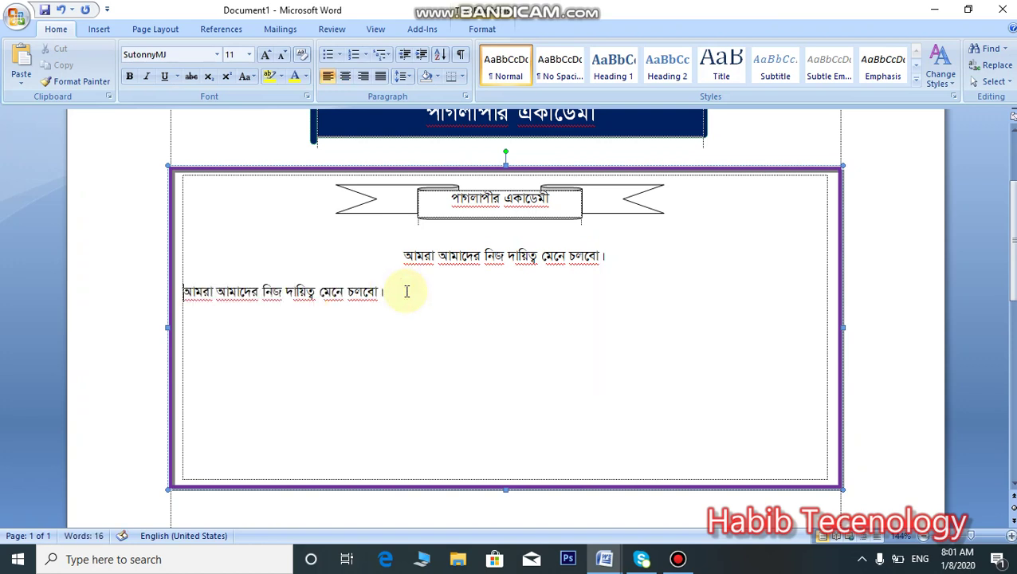
key(Home)
drag(391, 292, 182, 290)
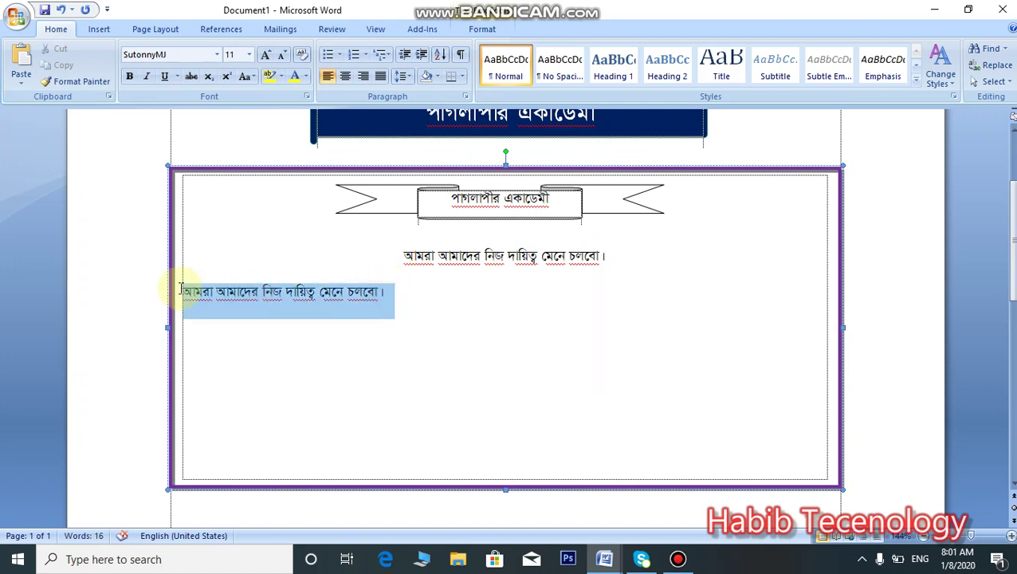
click(363, 351)
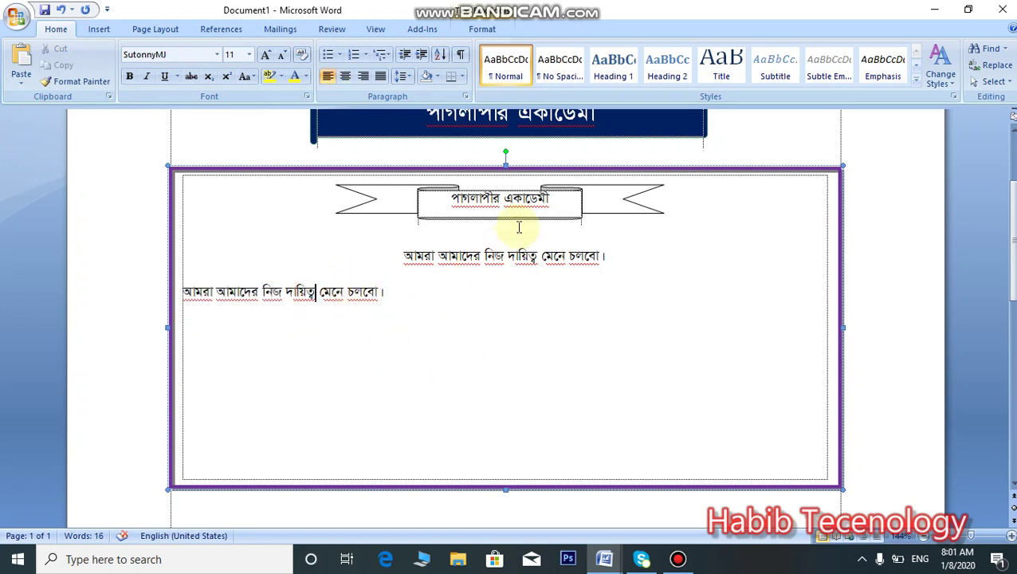
click(437, 193)
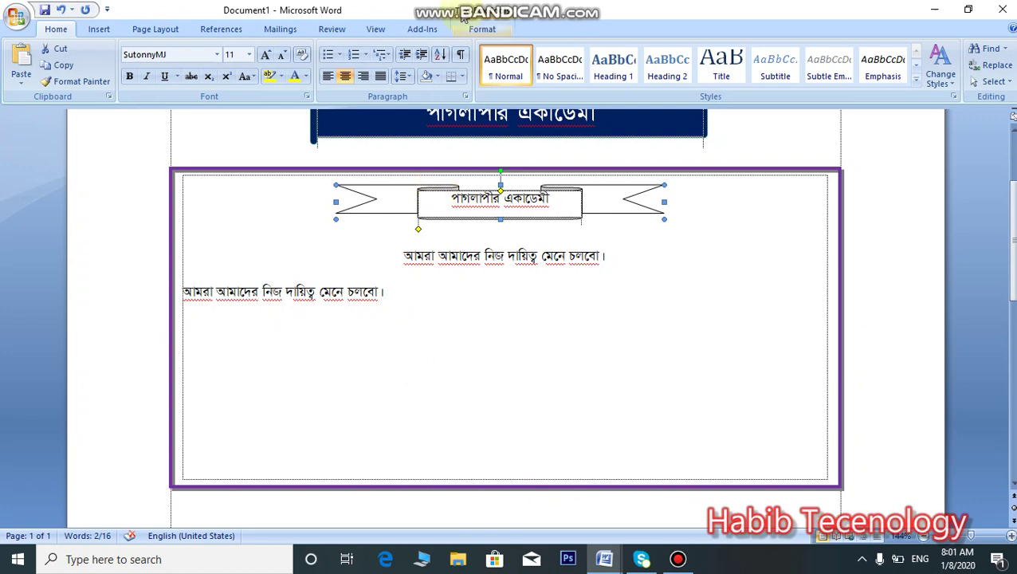
- Apply a blue Text Box Style to the ribbon shape
click(482, 30)
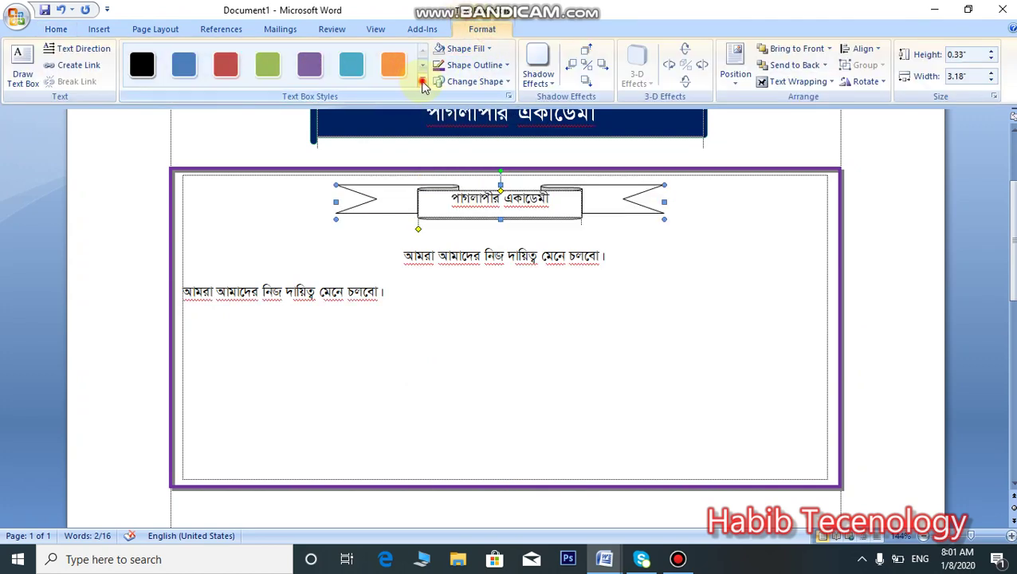
click(423, 81)
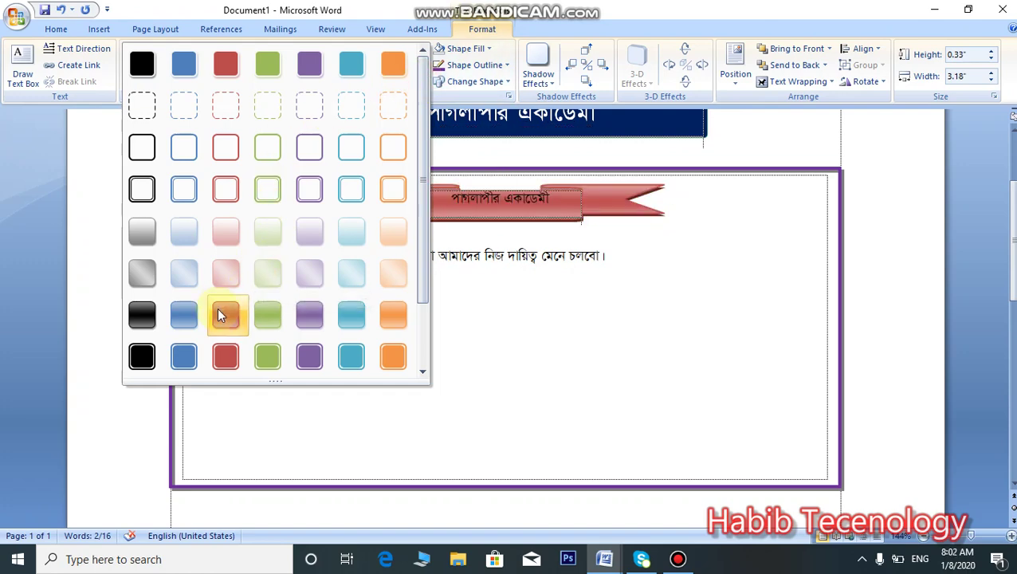
click(693, 319)
scroll(604, 263, up, 3)
scroll(605, 263, down, 3)
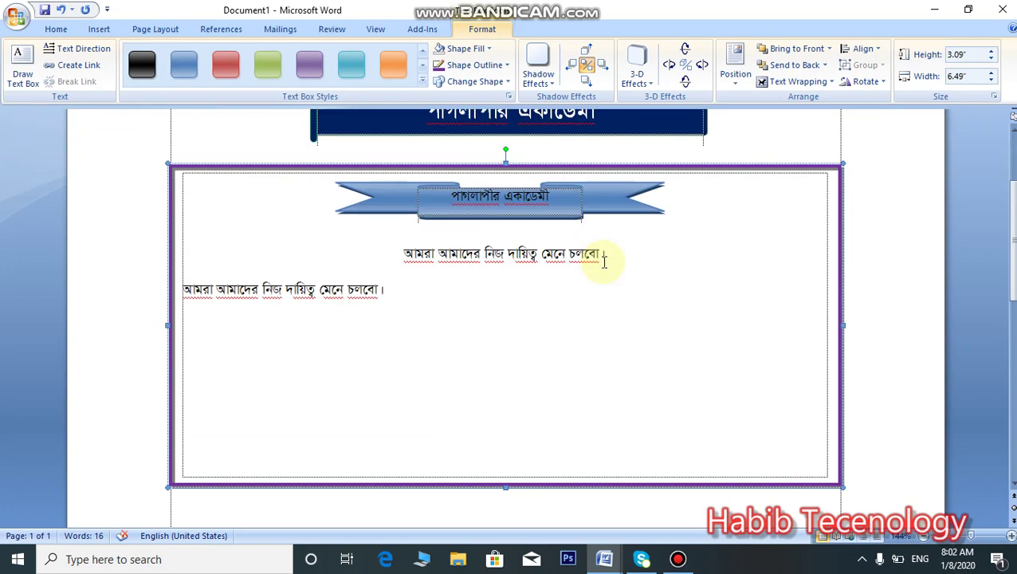
scroll(603, 257, up, 1)
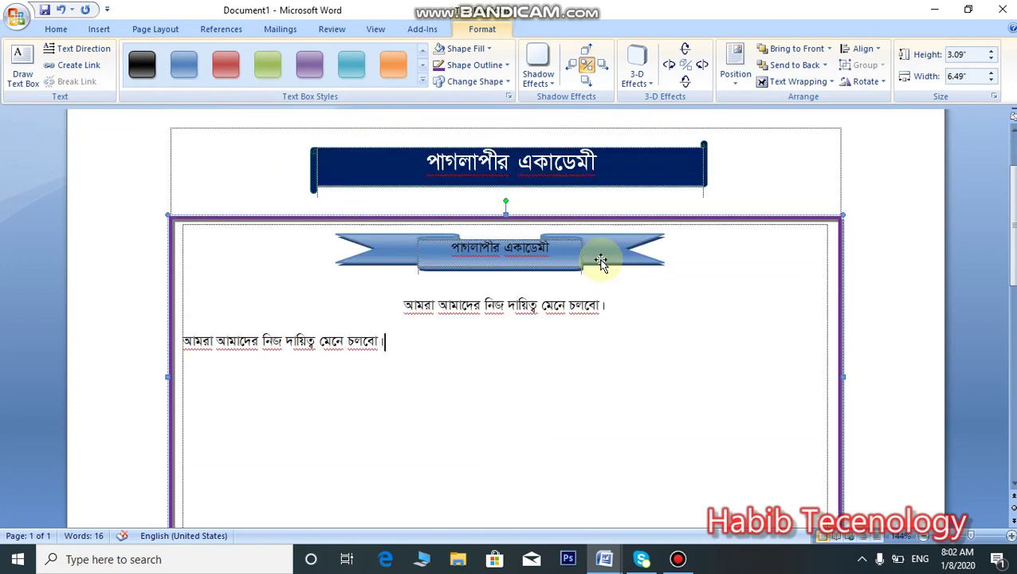
- Give the ribbon a light blue gradient shape fill
click(599, 263)
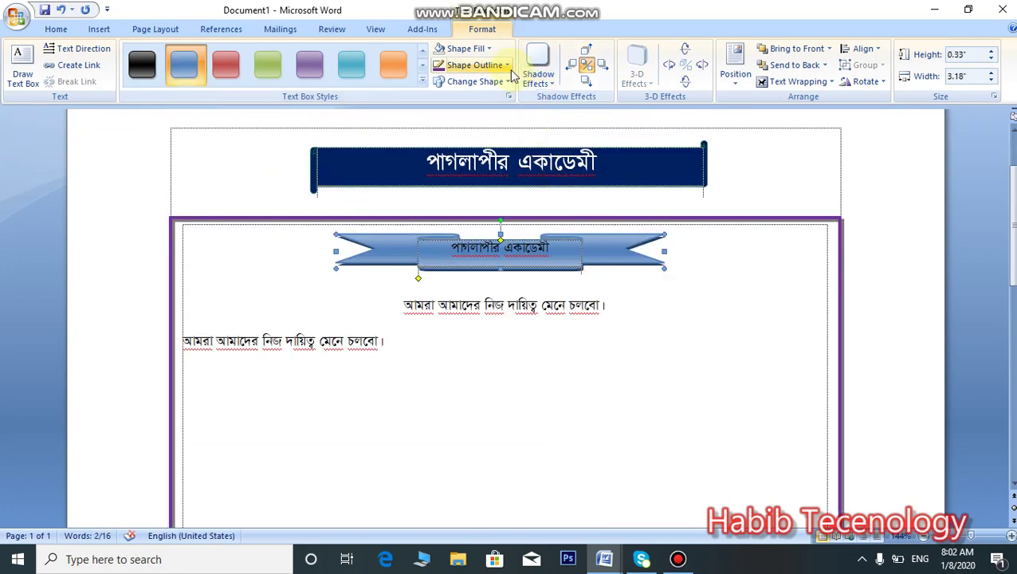
click(479, 64)
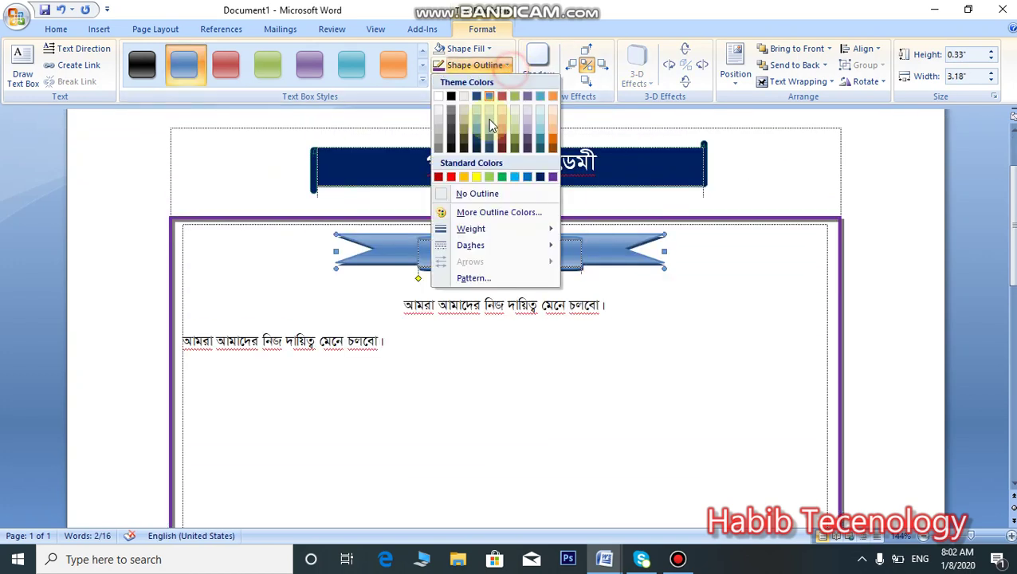
click(492, 50)
mouse_move(474, 229)
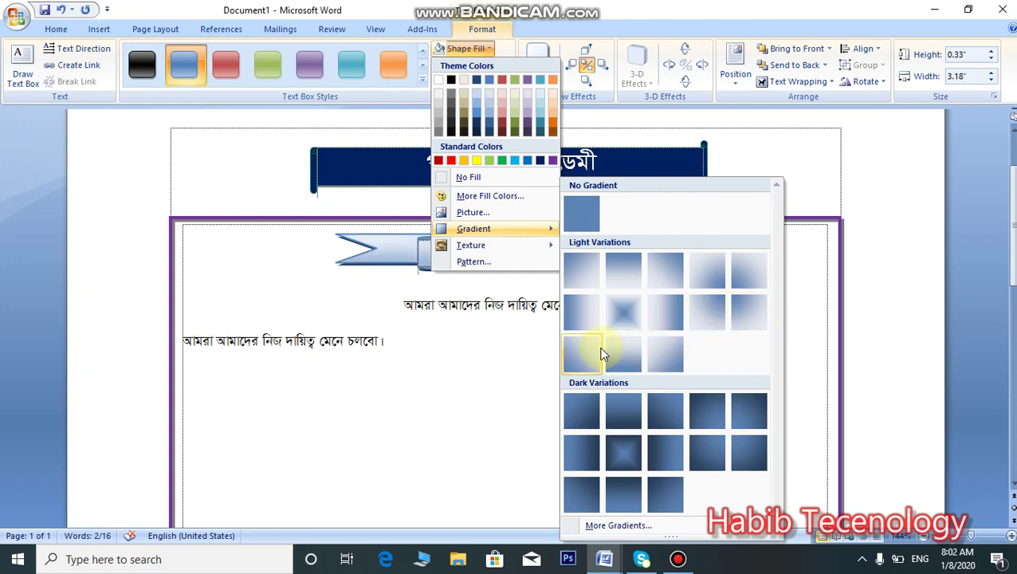
click(599, 351)
click(536, 363)
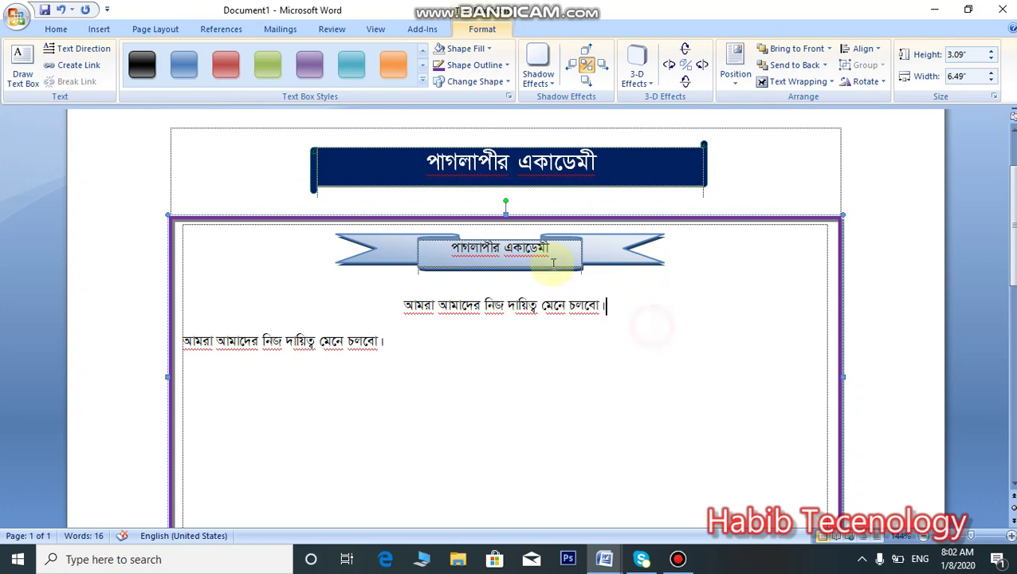
scroll(714, 309, down, 3)
scroll(702, 351, down, 2)
- Deselect the purple box and add a blank line at the top of the page, removing one extra
scroll(638, 343, down, 3)
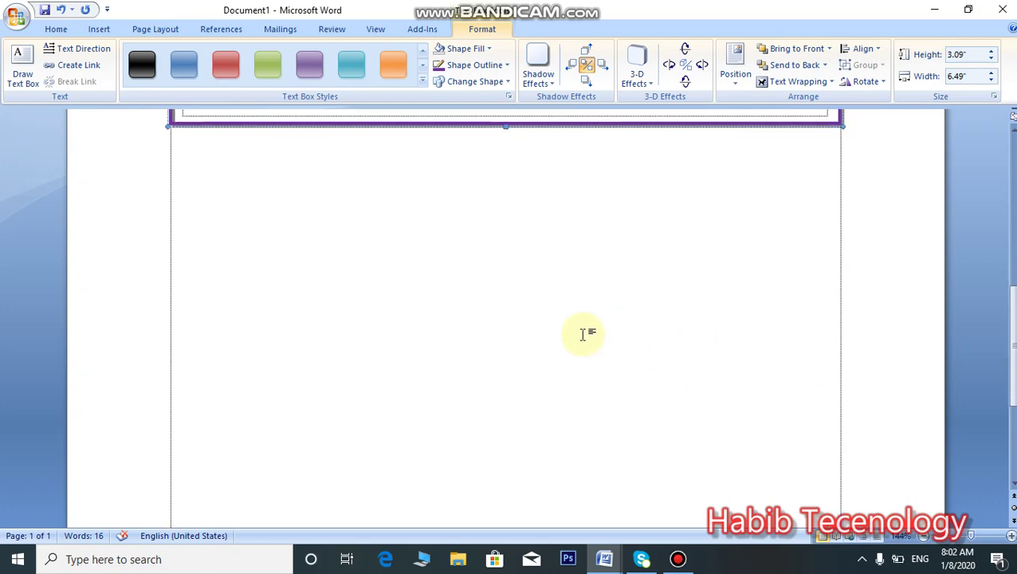
scroll(582, 335, up, 4)
scroll(577, 334, down, 2)
click(341, 244)
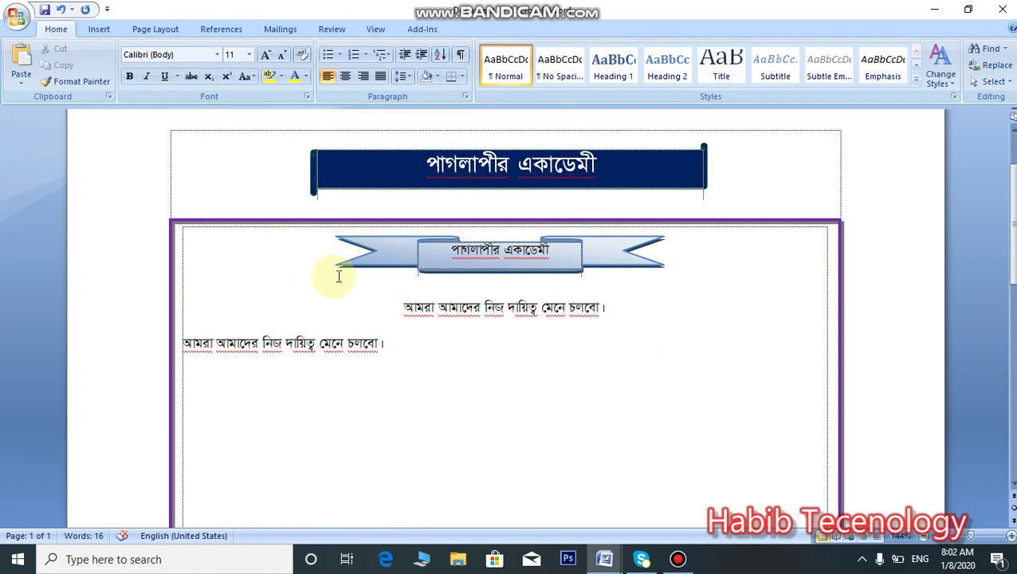
scroll(351, 278, down, 5)
scroll(350, 279, down, 3)
scroll(279, 247, up, 3)
scroll(294, 265, up, 3)
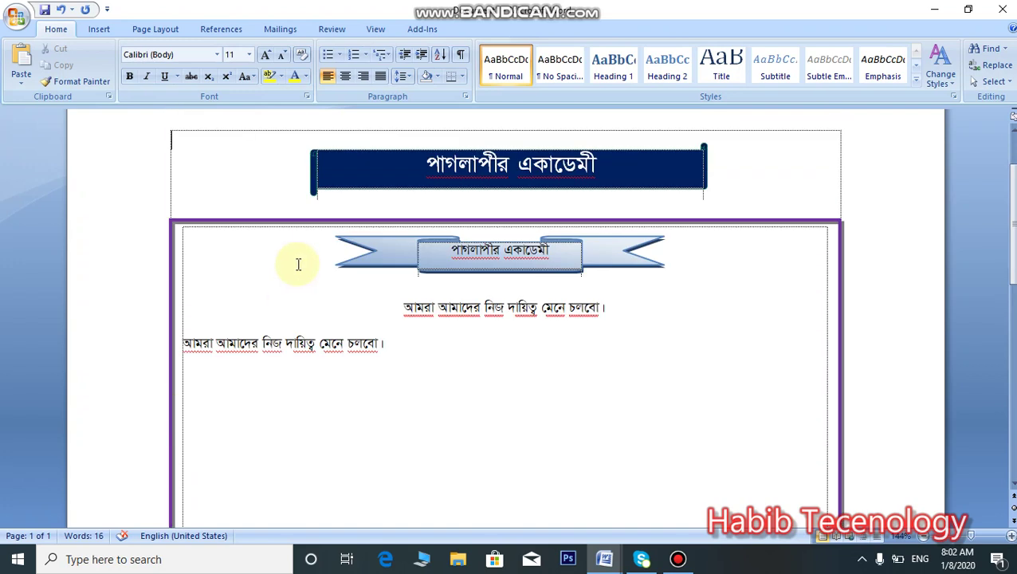
scroll(295, 265, up, 1)
scroll(295, 266, down, 1)
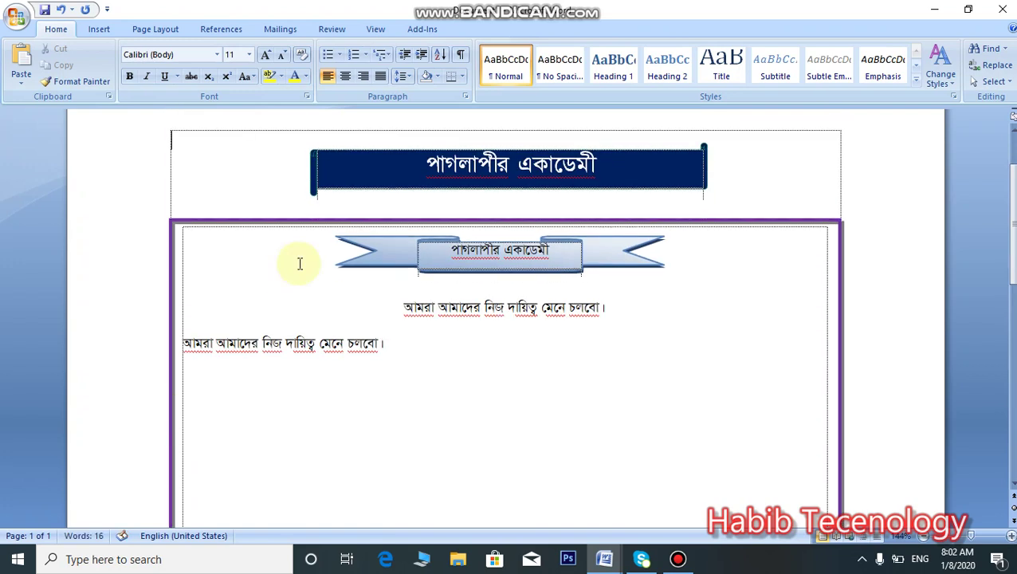
scroll(303, 266, down, 5)
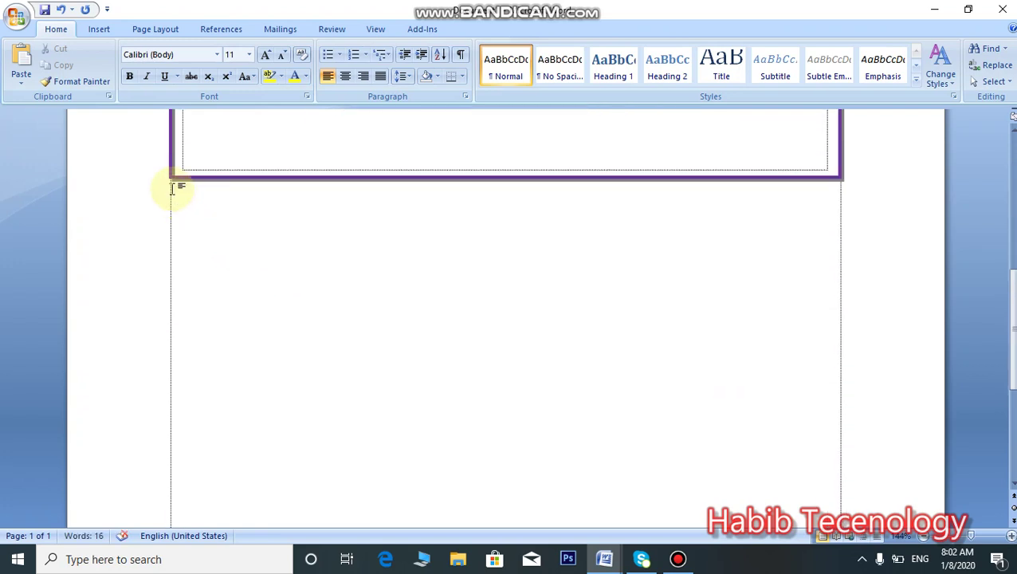
scroll(175, 191, up, 6)
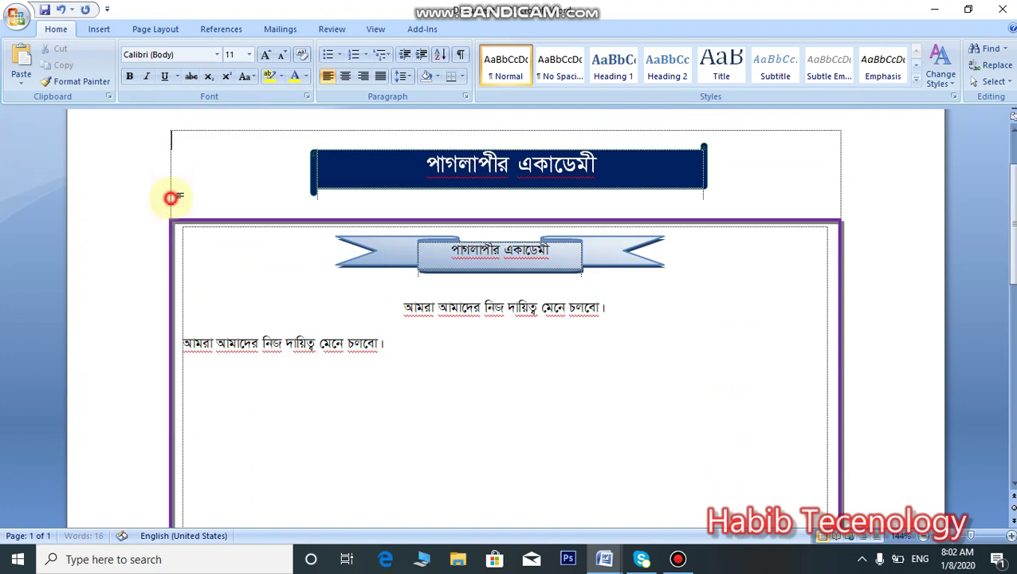
key(Return)
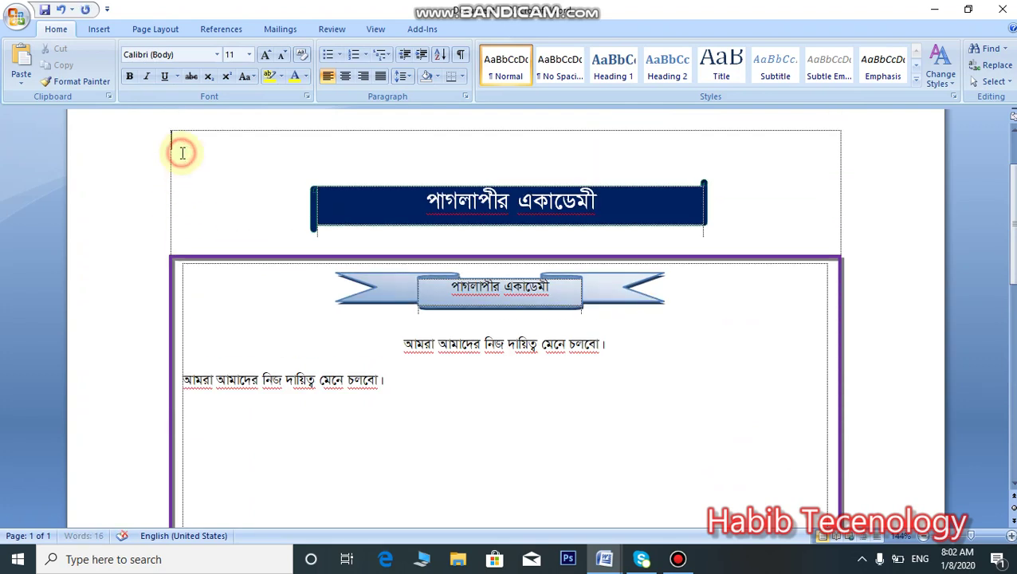
key(Return)
key(BackSpace)
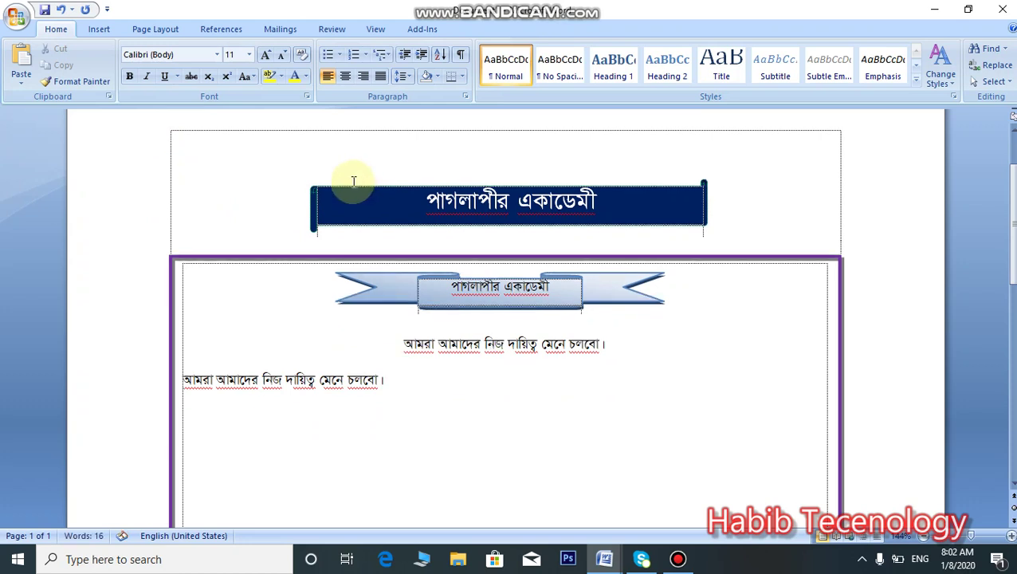
scroll(590, 275, down, 6)
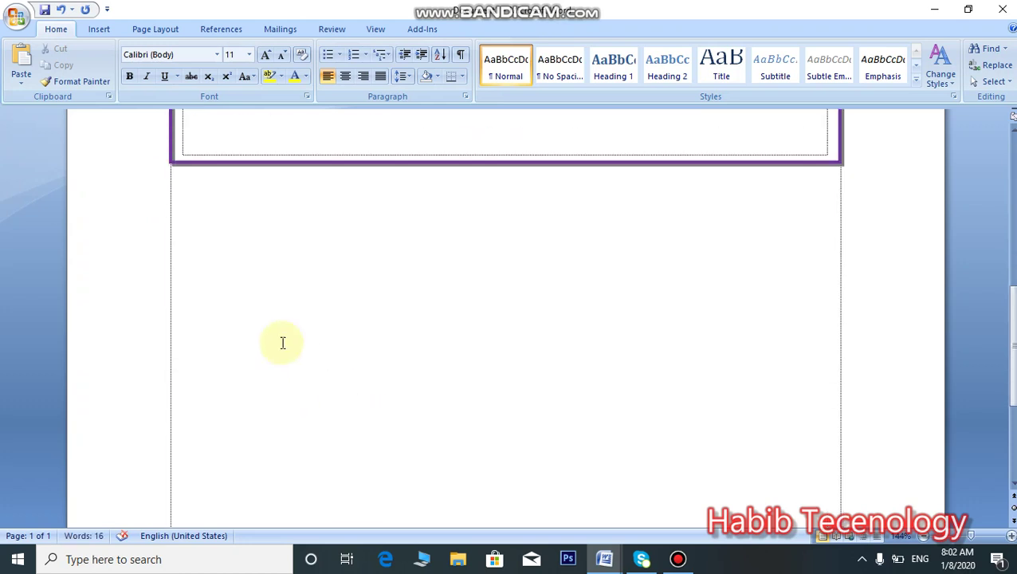
scroll(185, 203, up, 5)
- Insert two more blank lines above the title banner to push it down
click(196, 192)
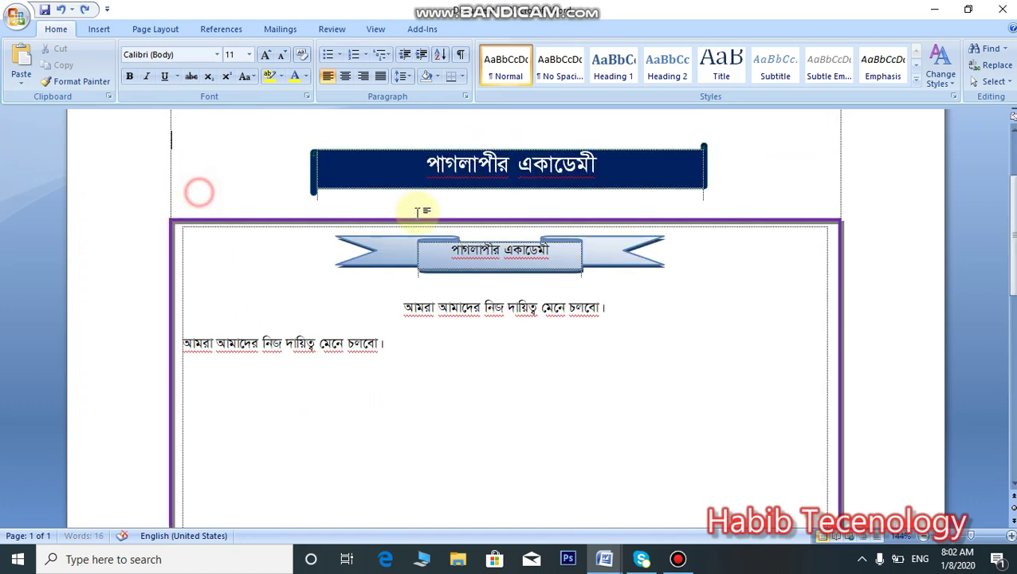
scroll(431, 211, up, 3)
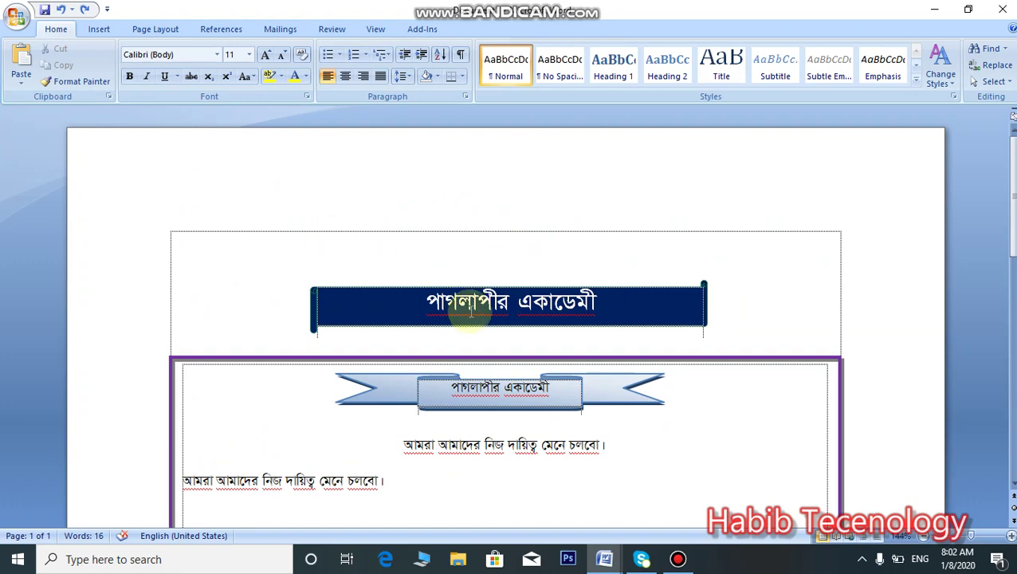
scroll(465, 312, down, 3)
scroll(359, 288, down, 3)
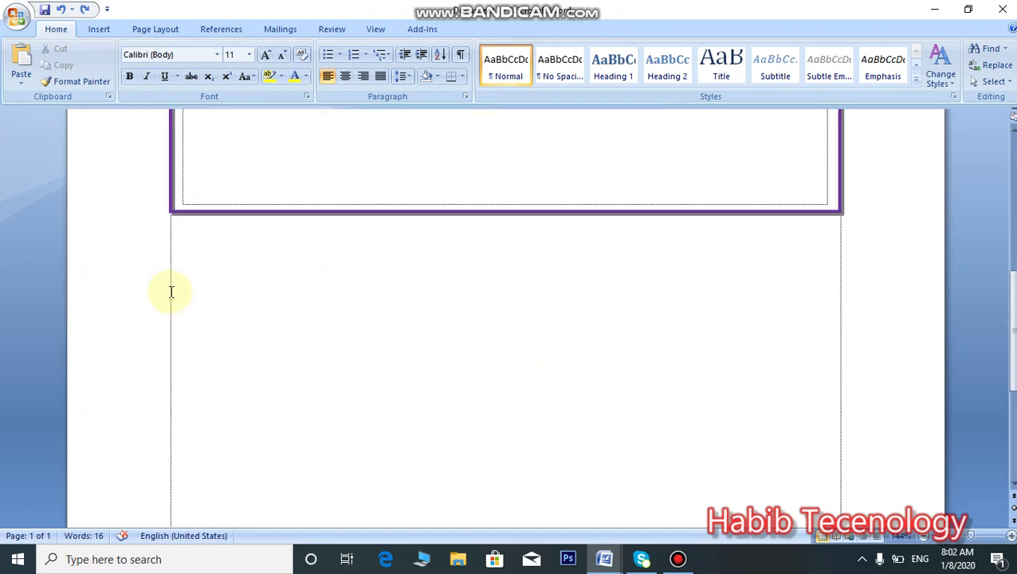
scroll(169, 291, up, 5)
click(535, 164)
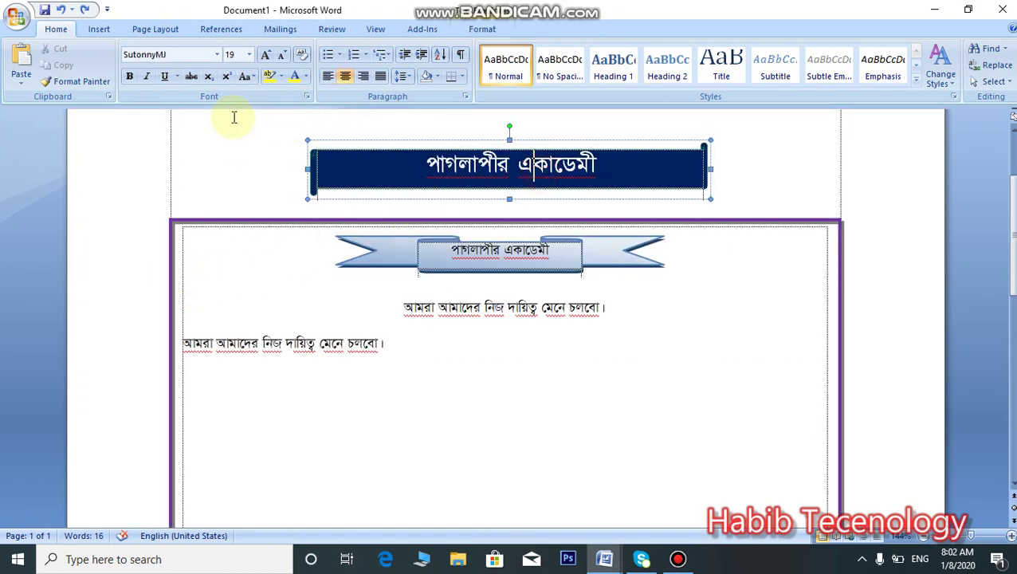
click(245, 125)
key(Return)
key(Return)
key(Return)
key(Return)
key(Return)
key(Return)
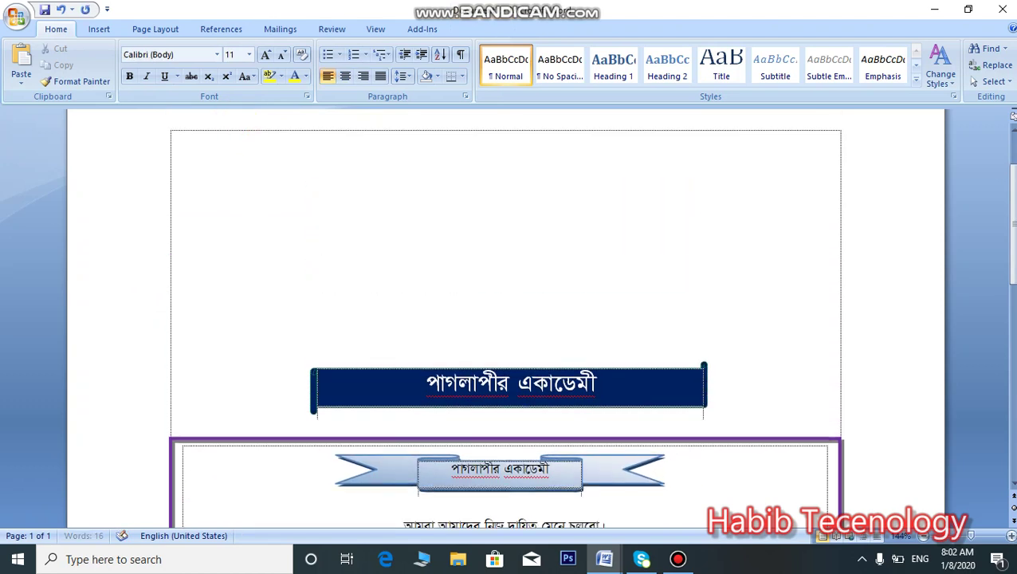
key(Return)
key(Return)
key(Return)
key(Return)
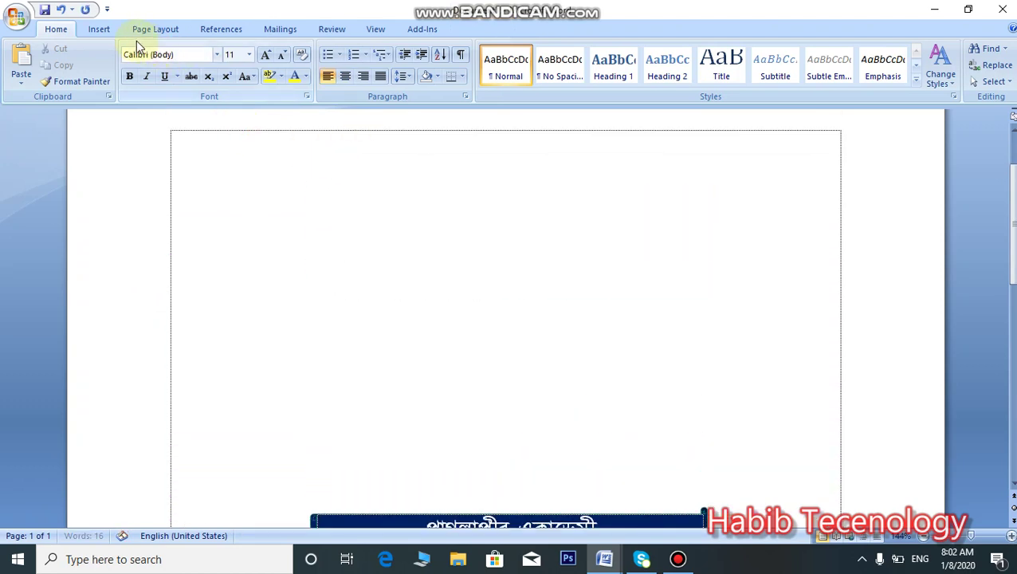
- Draw a large table outline across the empty page top with Draw Table, undoing a stray column
click(107, 32)
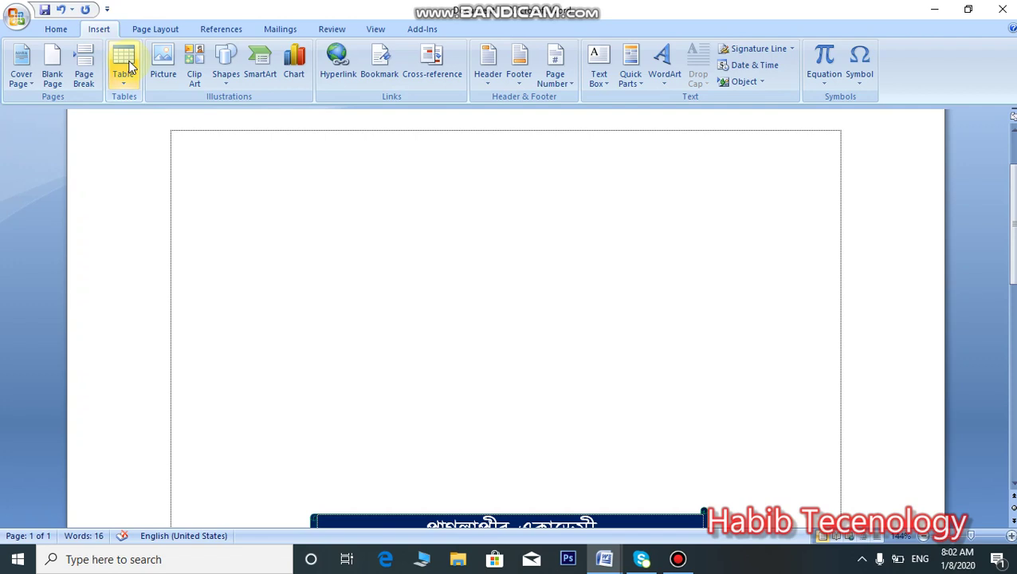
click(130, 67)
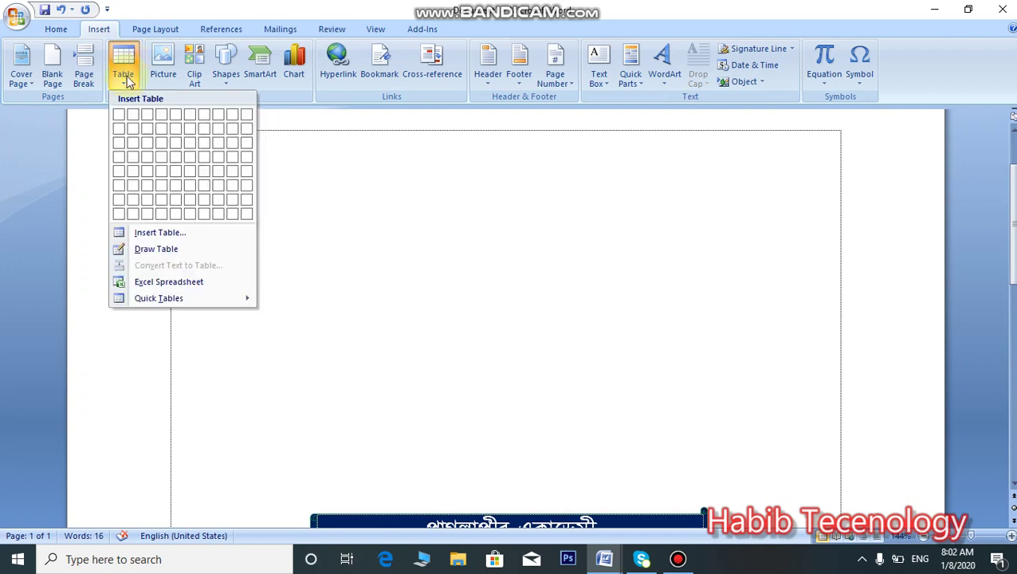
click(156, 249)
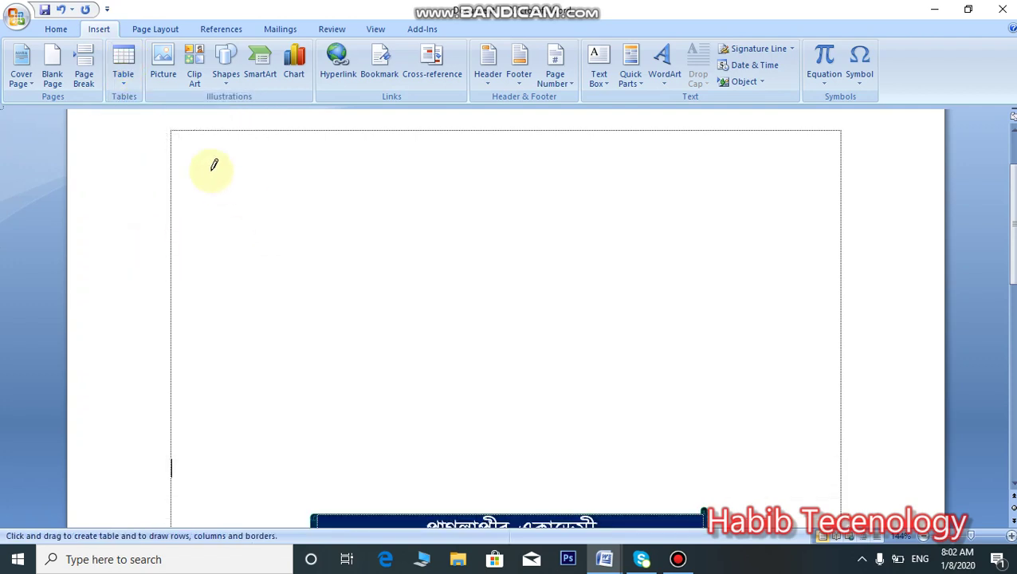
mouse_move(170, 133)
mouse_down()
mouse_move(770, 269)
mouse_move(842, 297)
mouse_move(840, 313)
mouse_up()
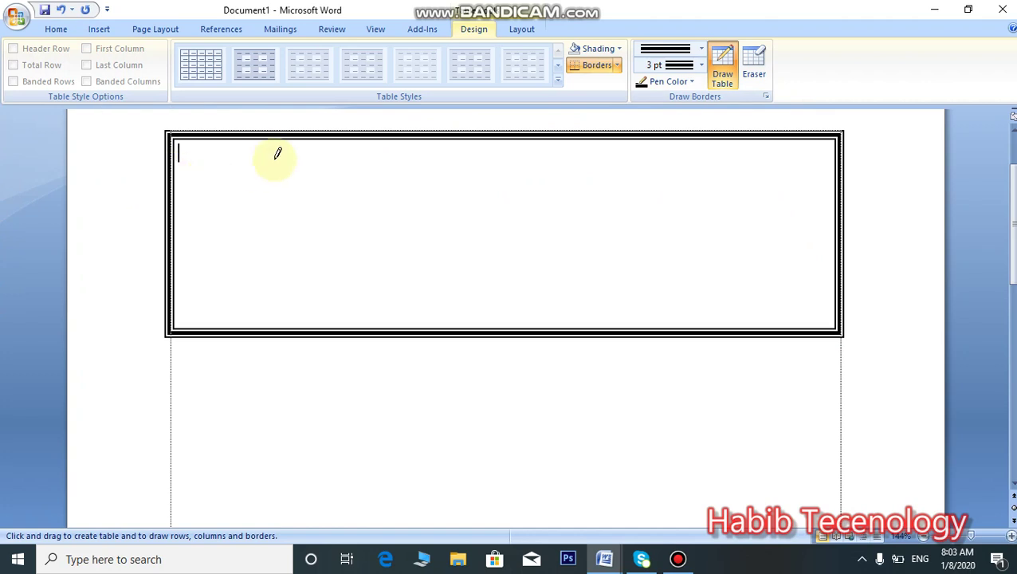
drag(289, 135, 283, 279)
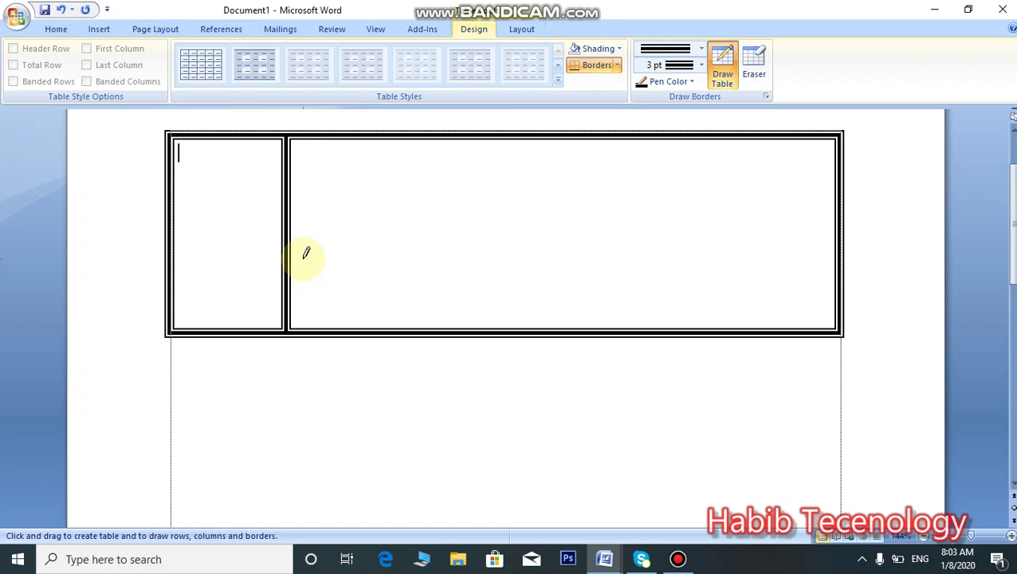
key(ctrl+z)
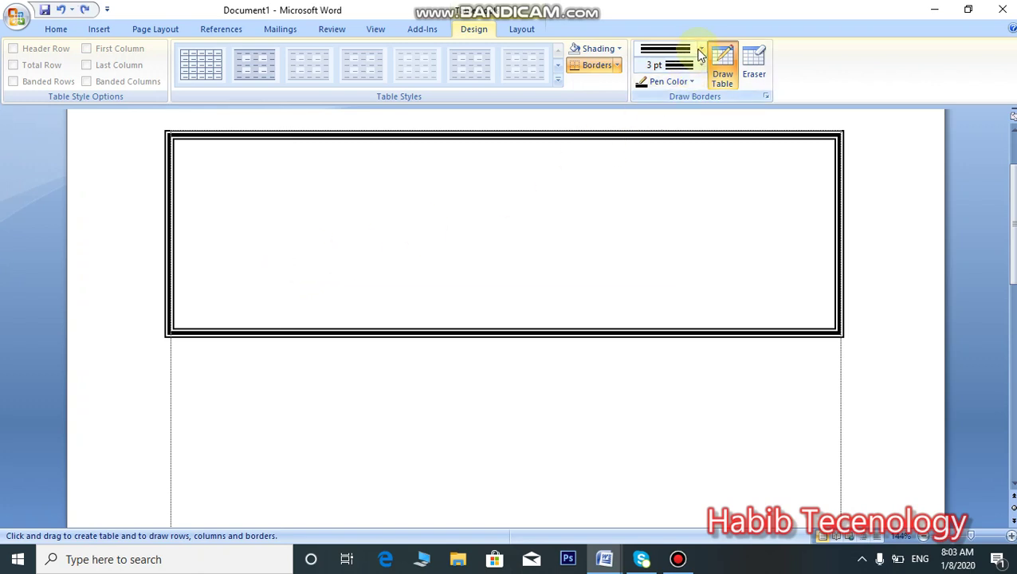
- Redraw all four table borders with a ½ pt single line style
click(701, 50)
click(690, 89)
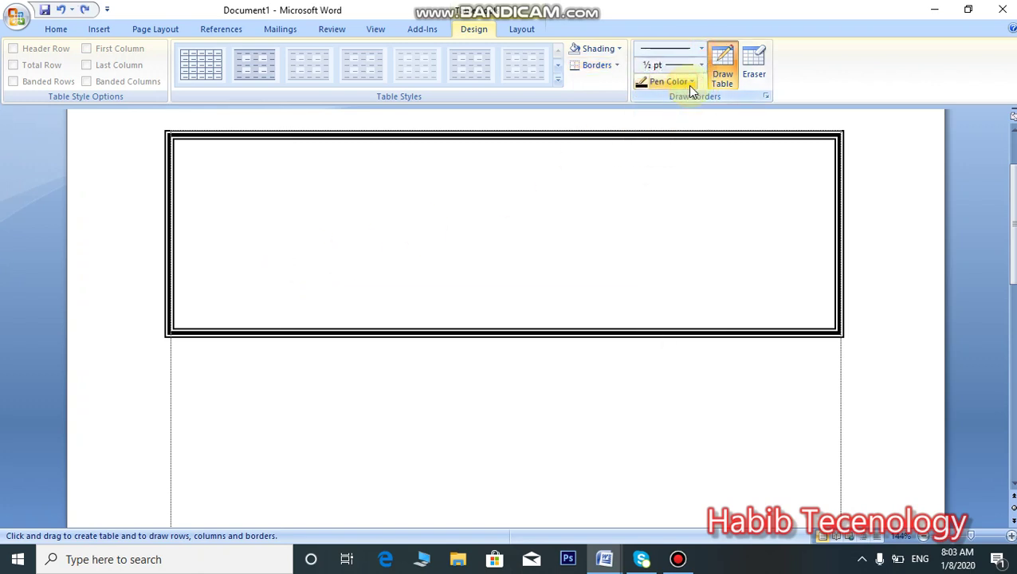
drag(170, 132, 838, 132)
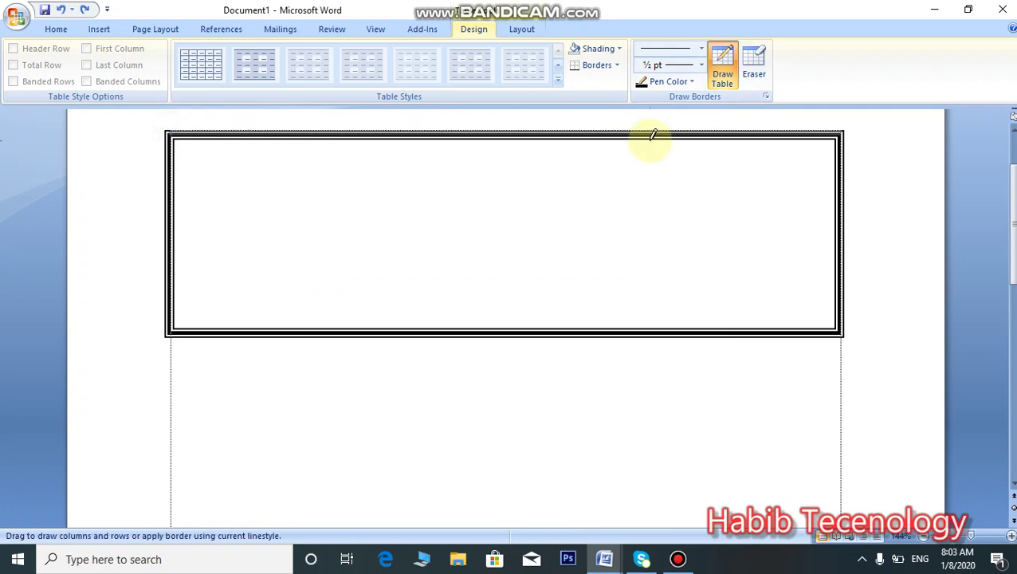
drag(171, 135, 178, 307)
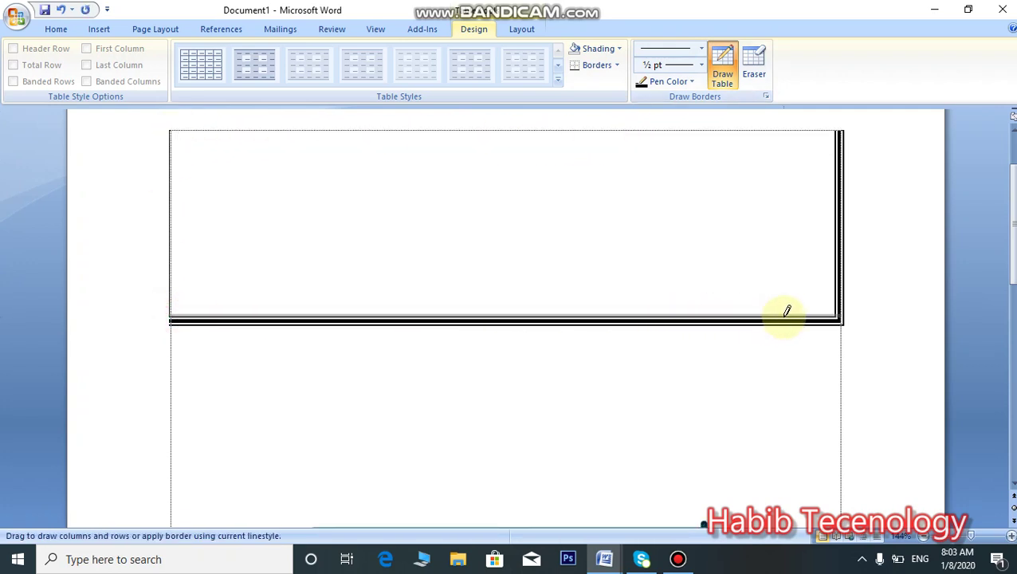
drag(174, 315, 839, 315)
drag(840, 130, 840, 311)
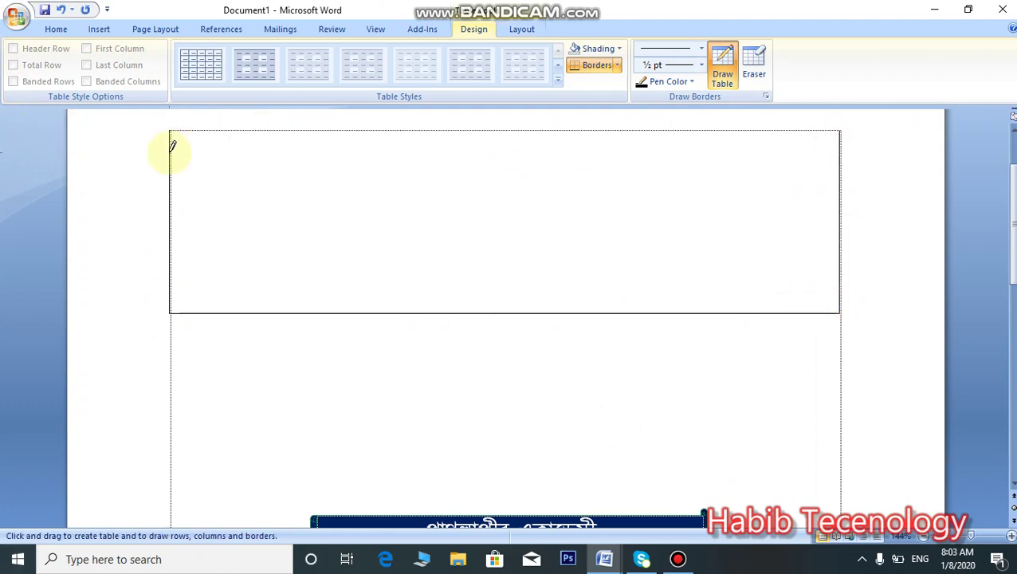
- Split off a thin top row and draw double-line vertical dividers forming two narrow left columns
drag(173, 145, 712, 155)
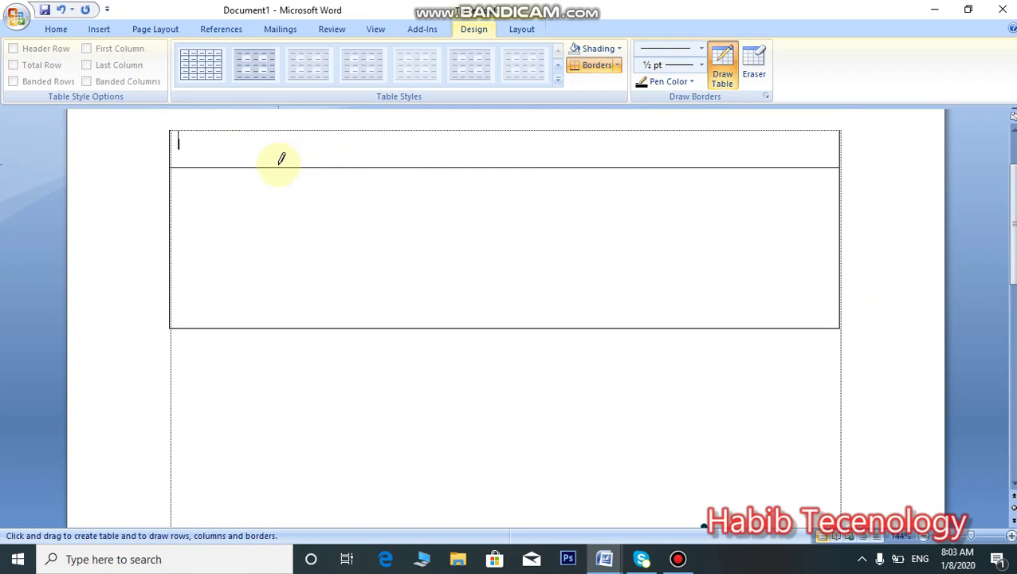
click(702, 66)
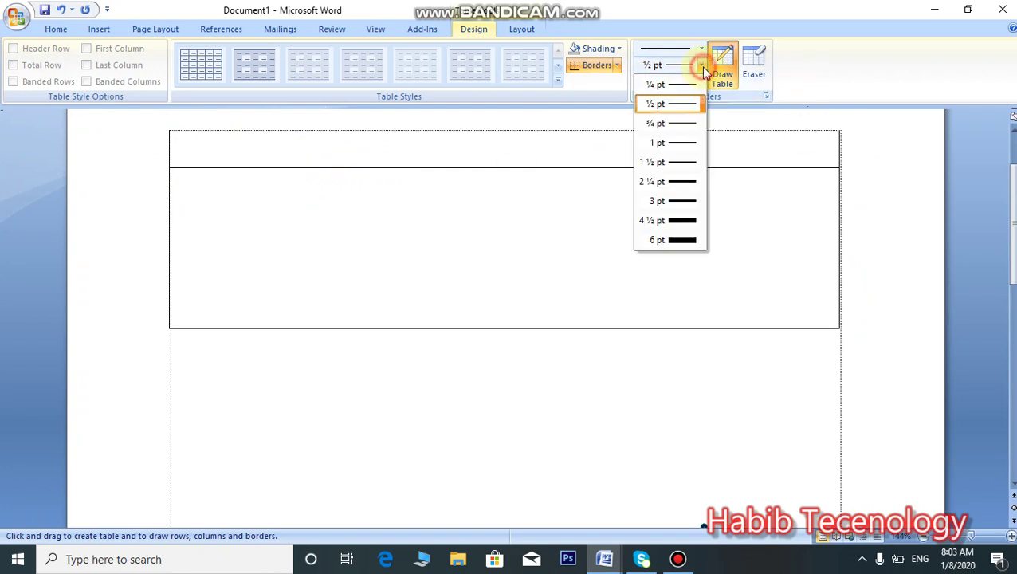
click(701, 48)
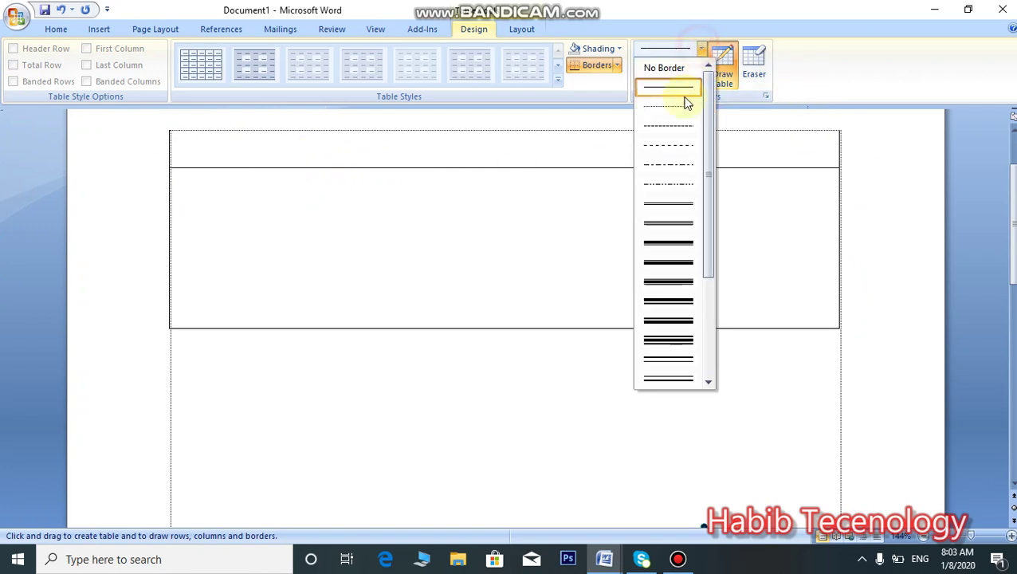
click(668, 207)
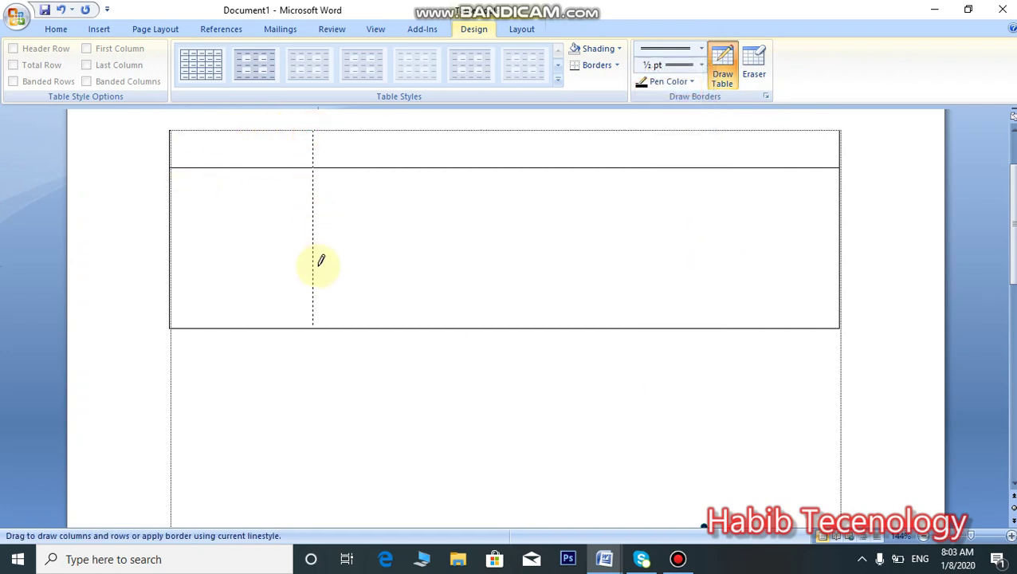
drag(313, 129, 313, 327)
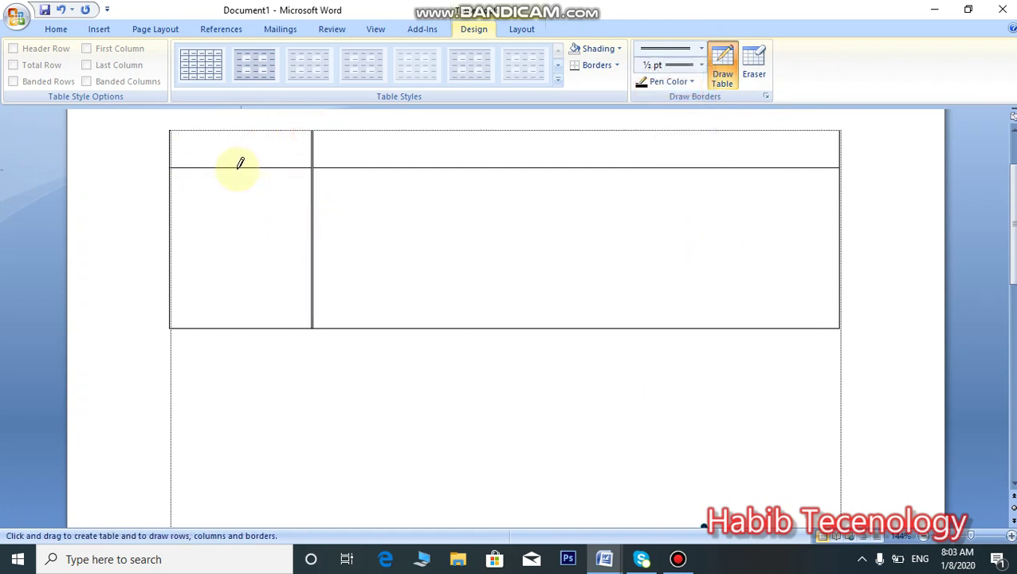
drag(237, 168, 240, 313)
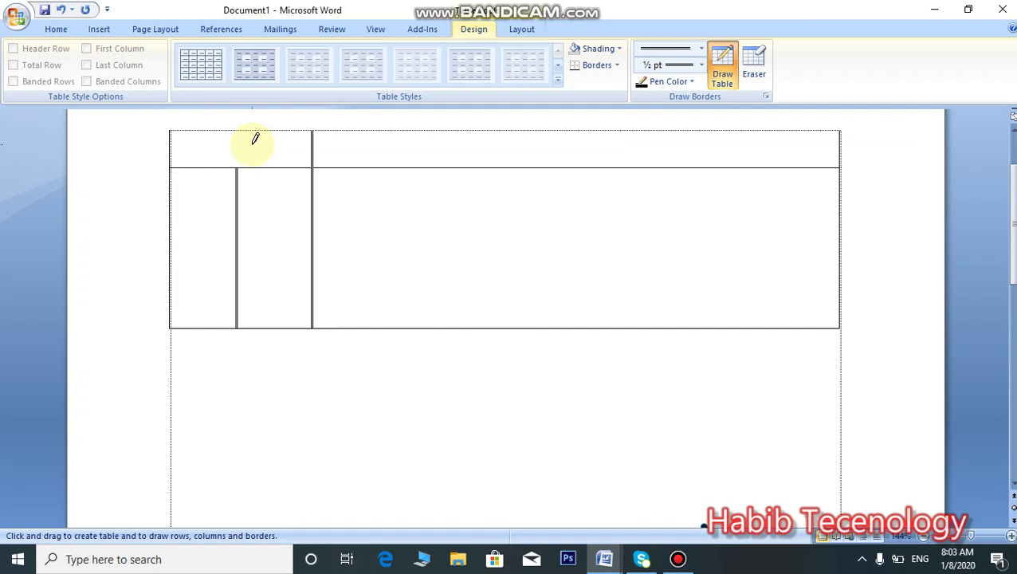
- Insert a 5x4 practice table below and merge its first two top-row cells
scroll(273, 282, down, 2)
click(179, 272)
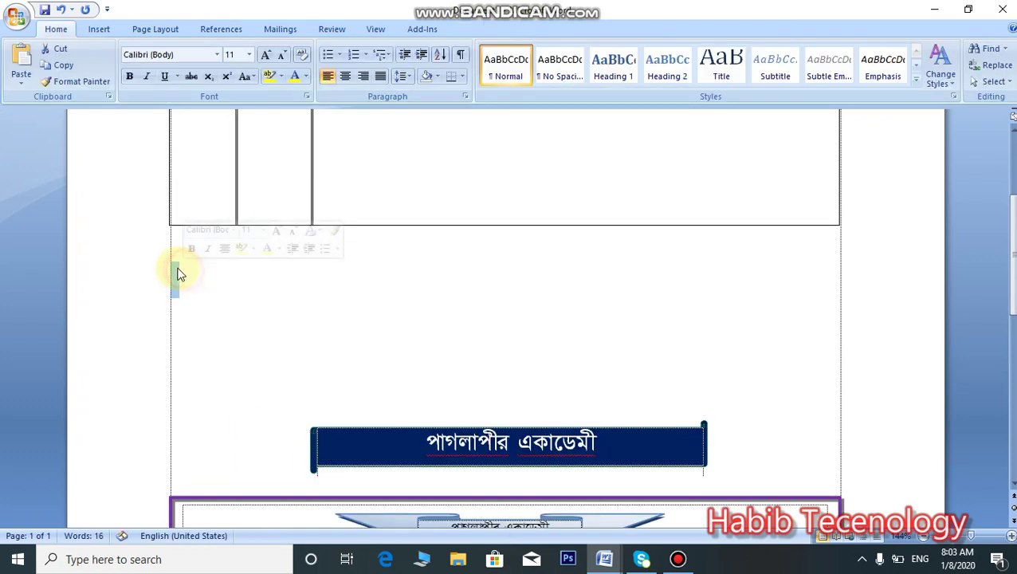
click(95, 29)
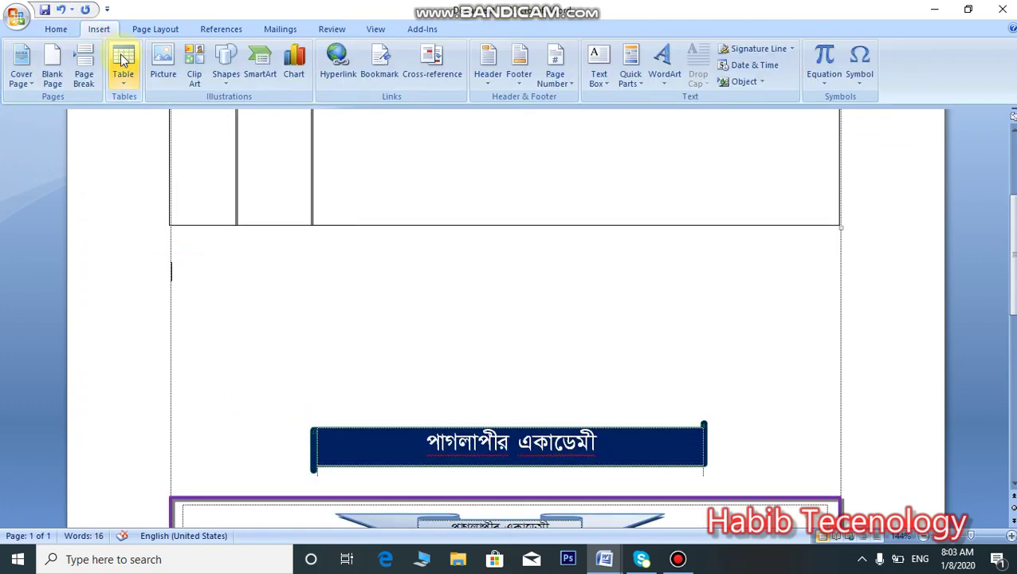
click(123, 60)
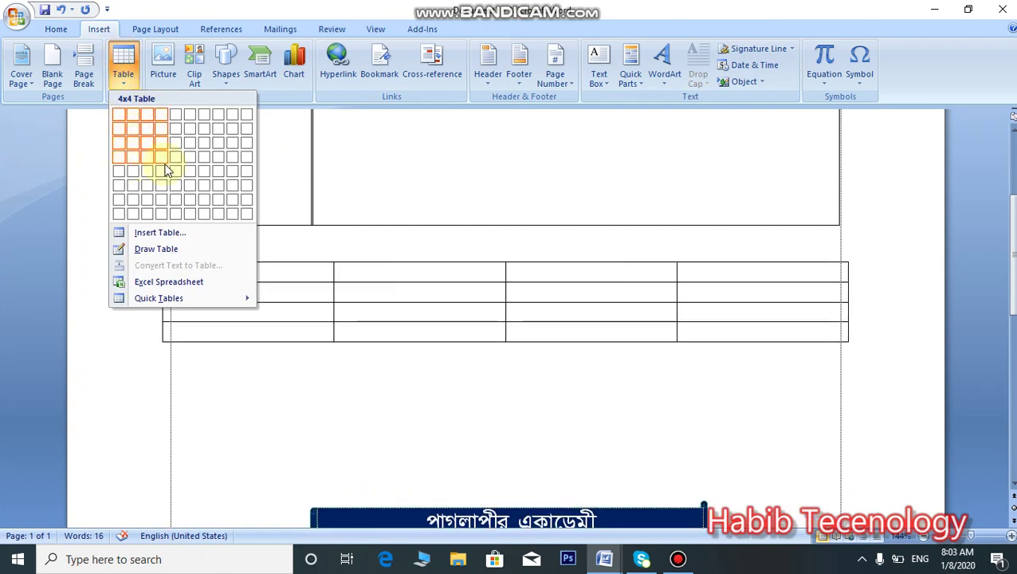
click(174, 158)
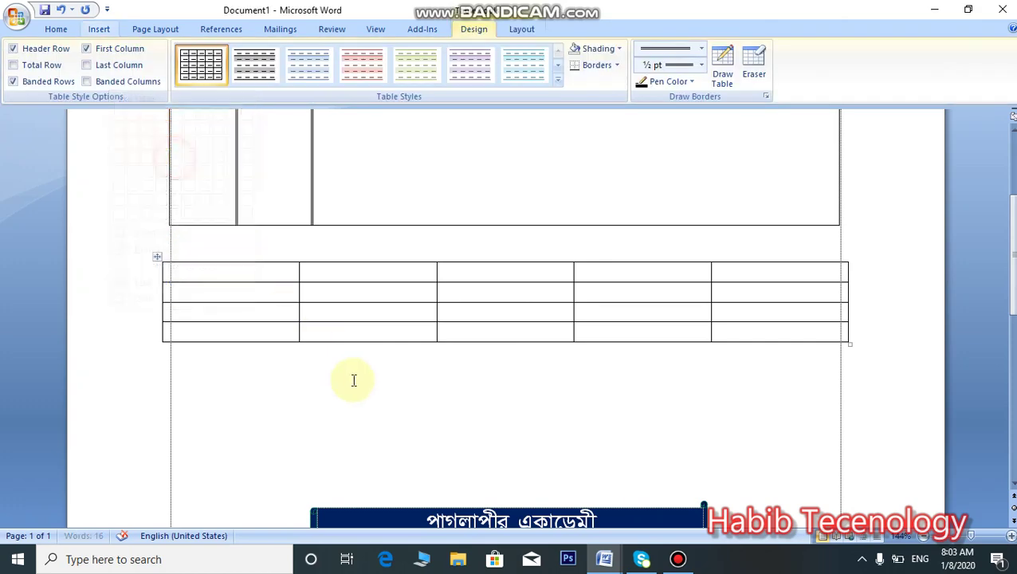
click(359, 410)
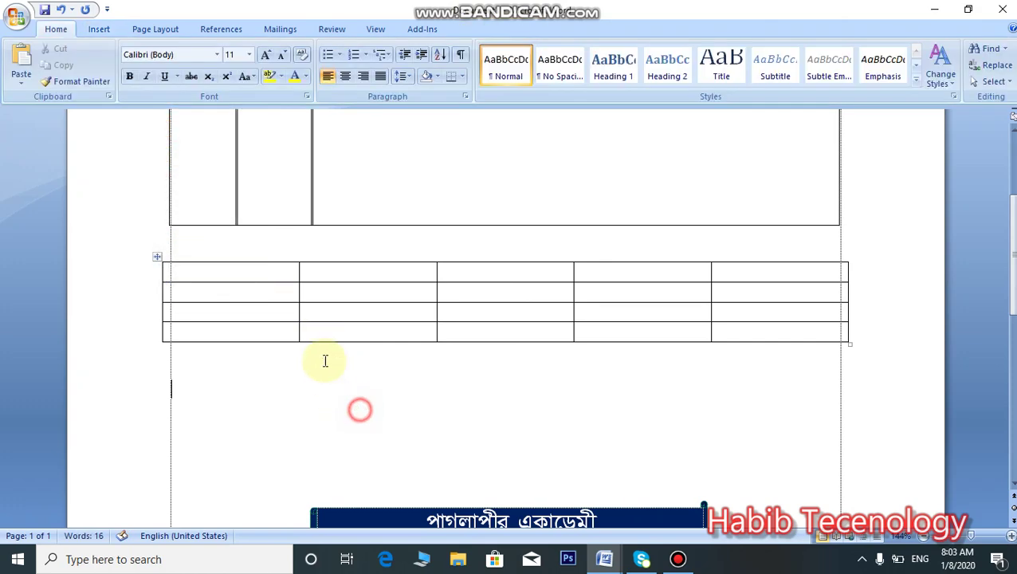
click(165, 273)
click(351, 283)
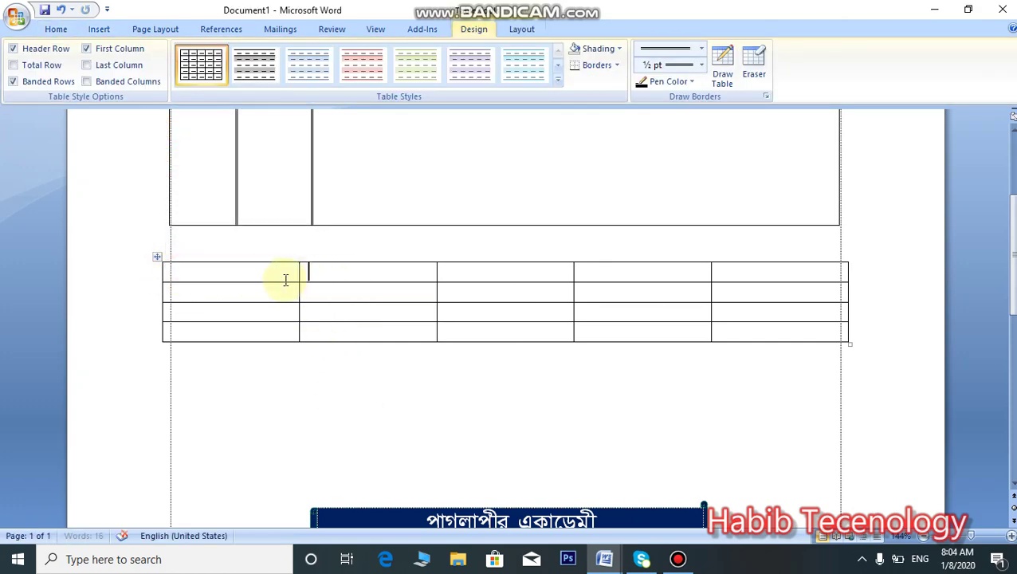
drag(165, 274, 391, 274)
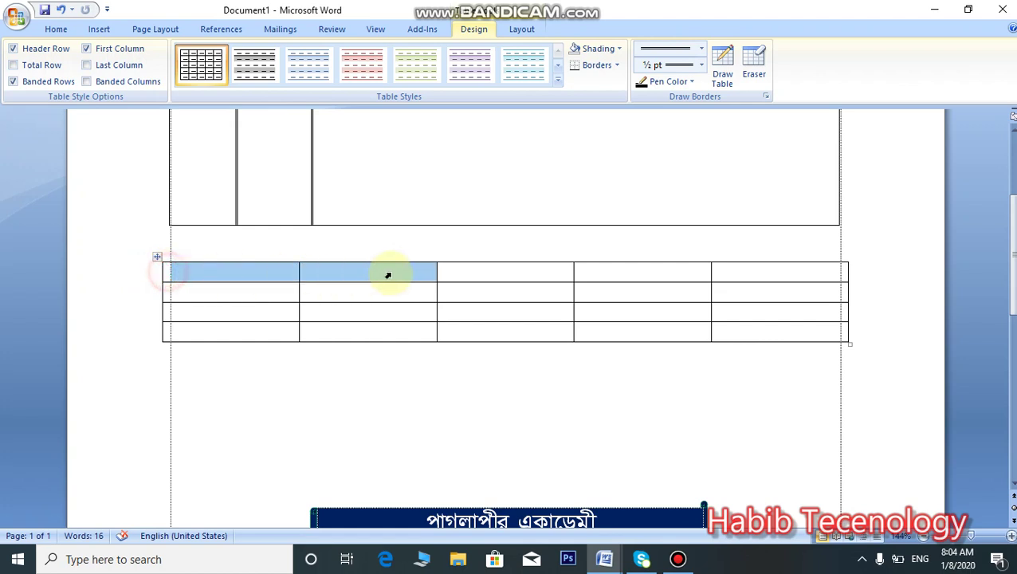
right_click(335, 275)
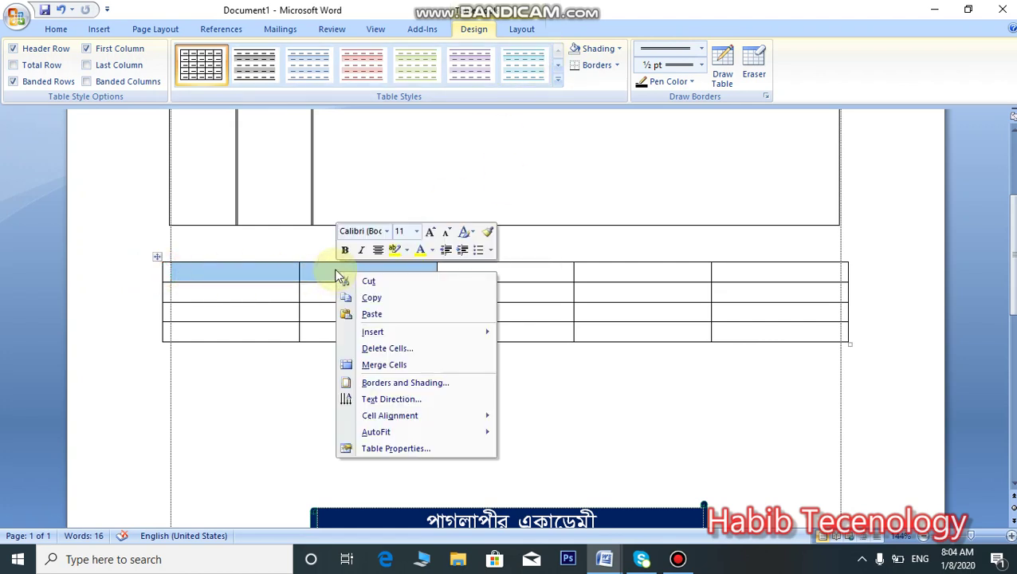
click(403, 361)
click(391, 381)
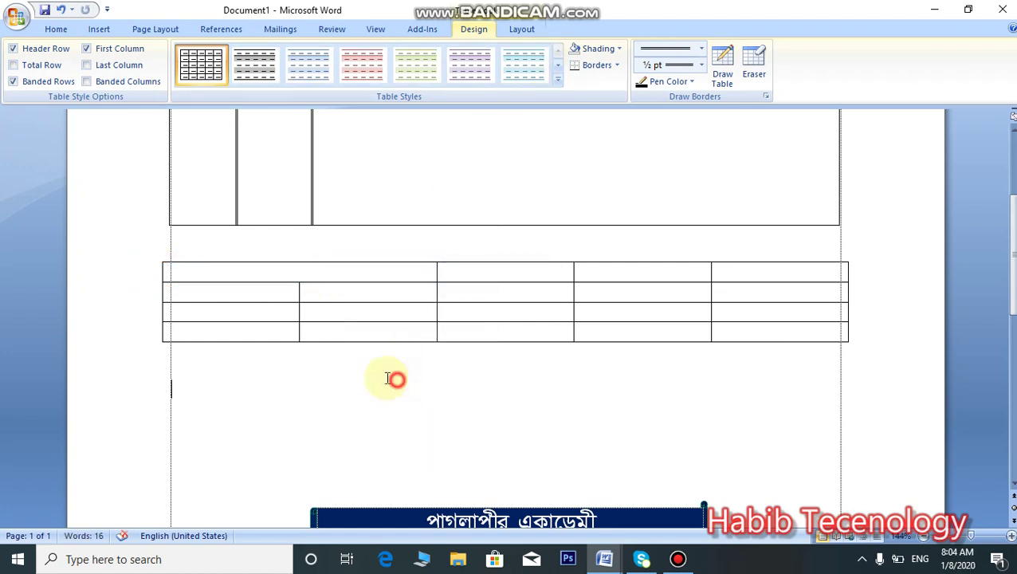
- Delete the practice table
scroll(313, 292, up, 1)
scroll(313, 292, up, 1)
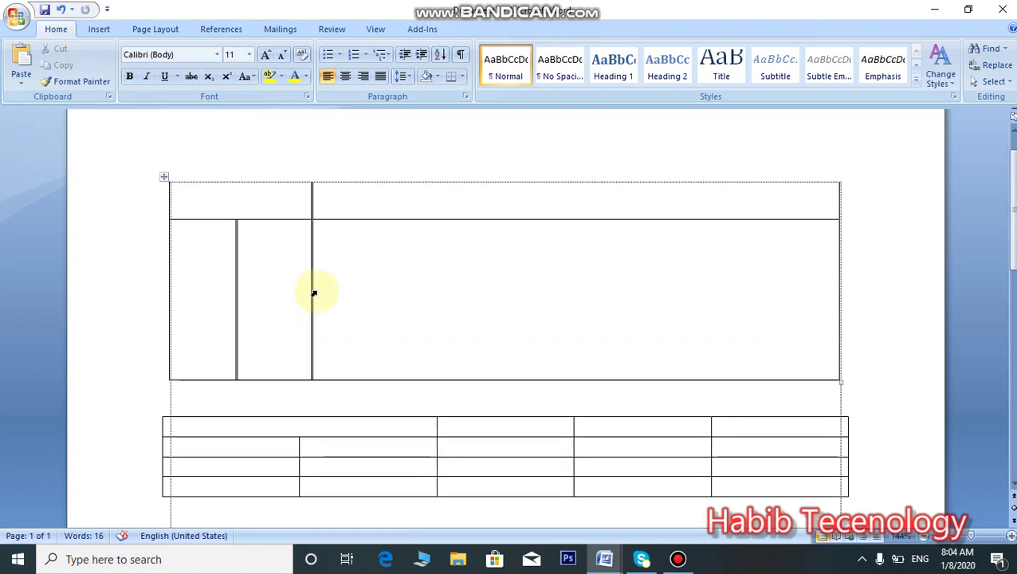
scroll(314, 293, down, 2)
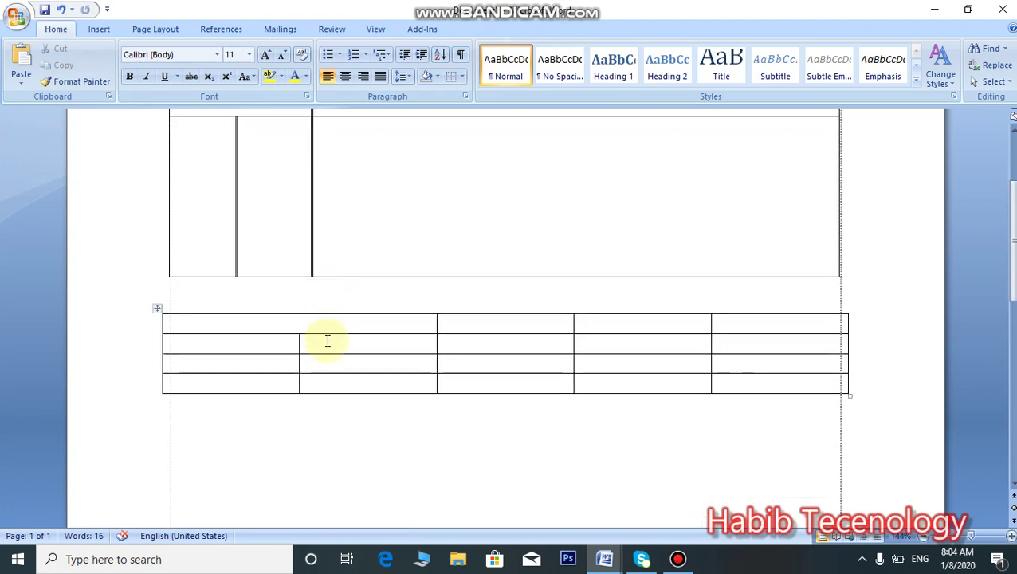
scroll(533, 306, up, 1)
scroll(563, 336, down, 2)
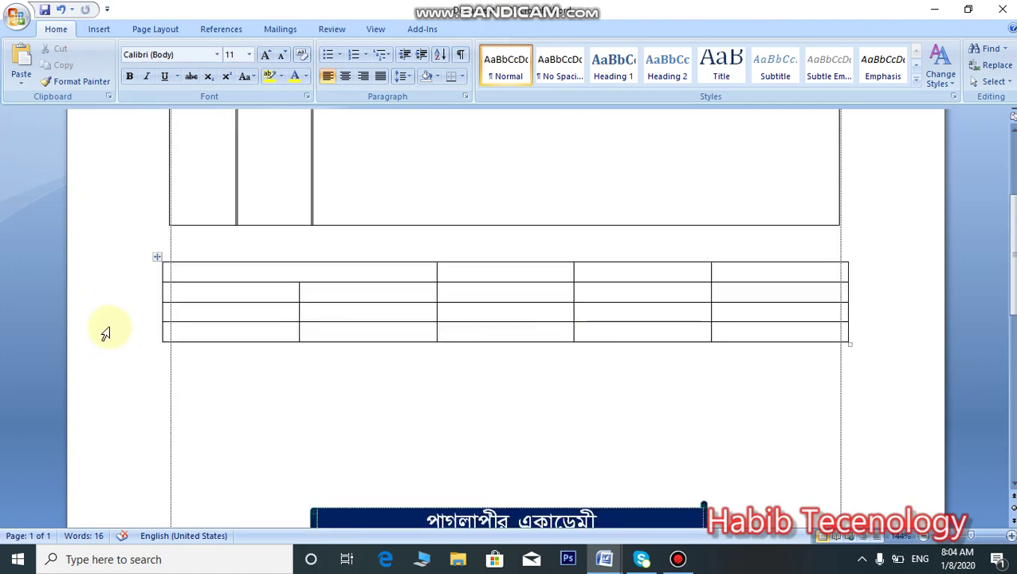
drag(135, 282, 148, 336)
key(BackSpace)
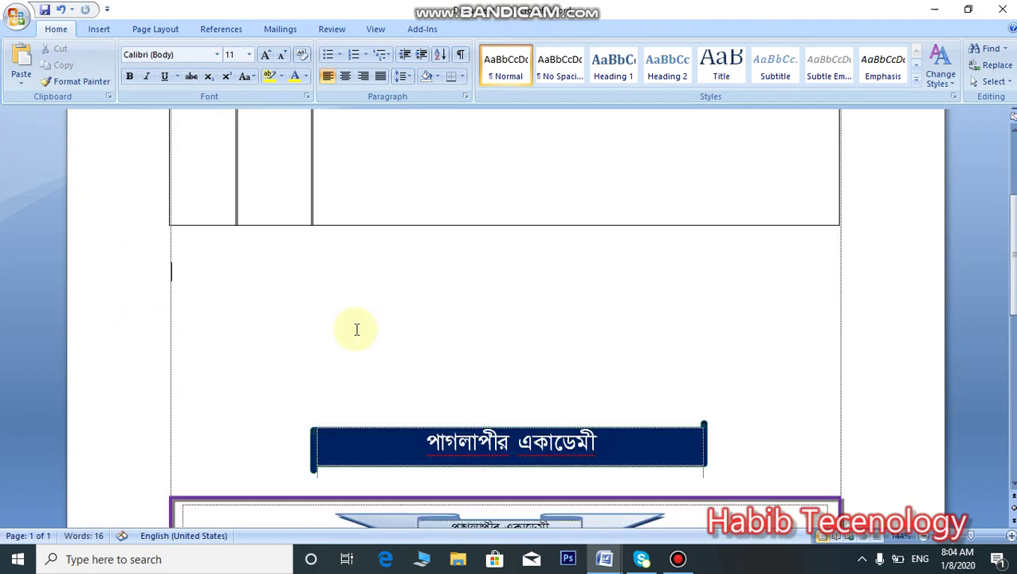
- Draw three vertical borders splitting the upper table's wide right section
scroll(351, 330, up, 1)
scroll(378, 324, up, 1)
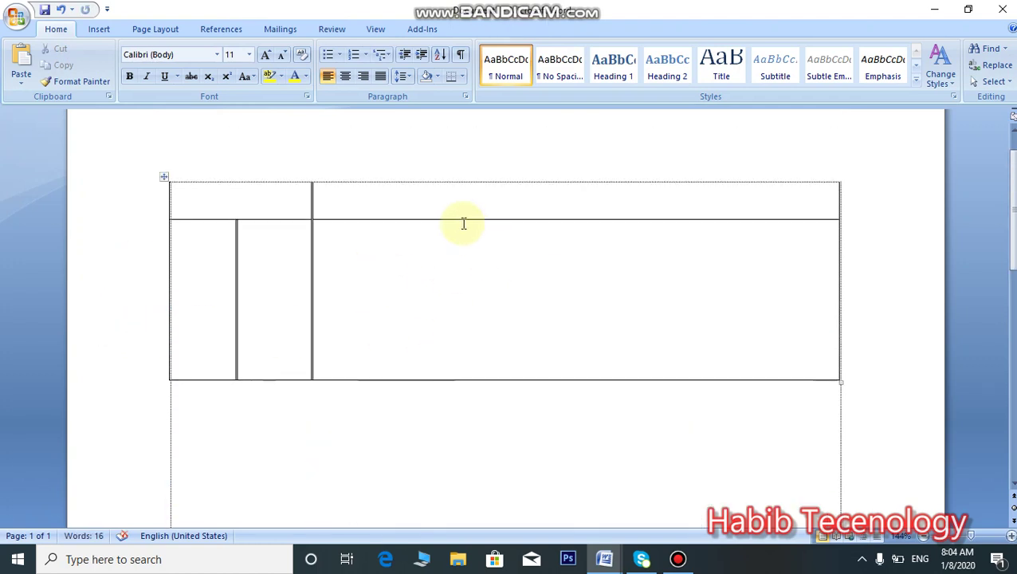
click(372, 232)
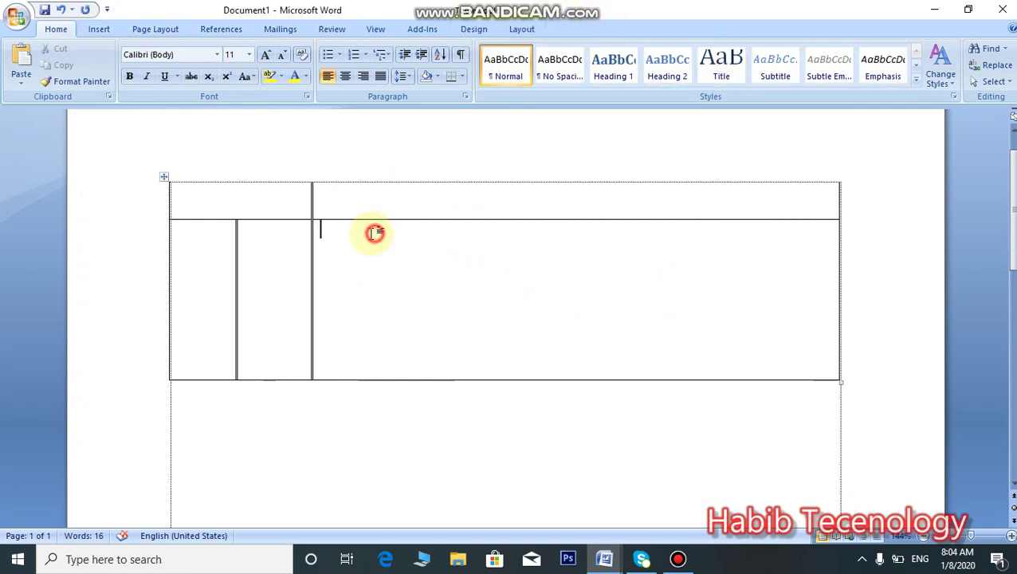
click(482, 28)
click(723, 82)
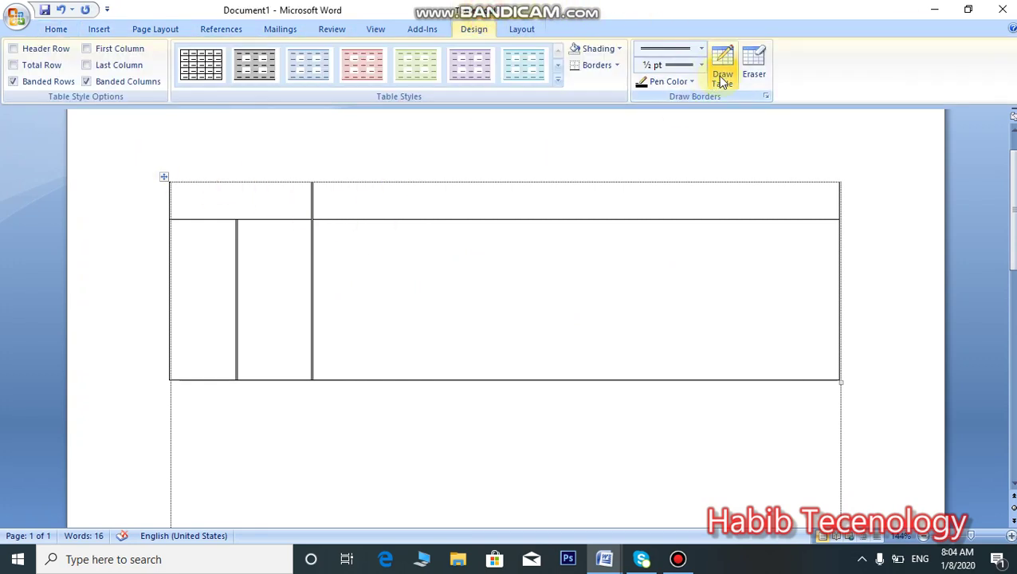
click(723, 70)
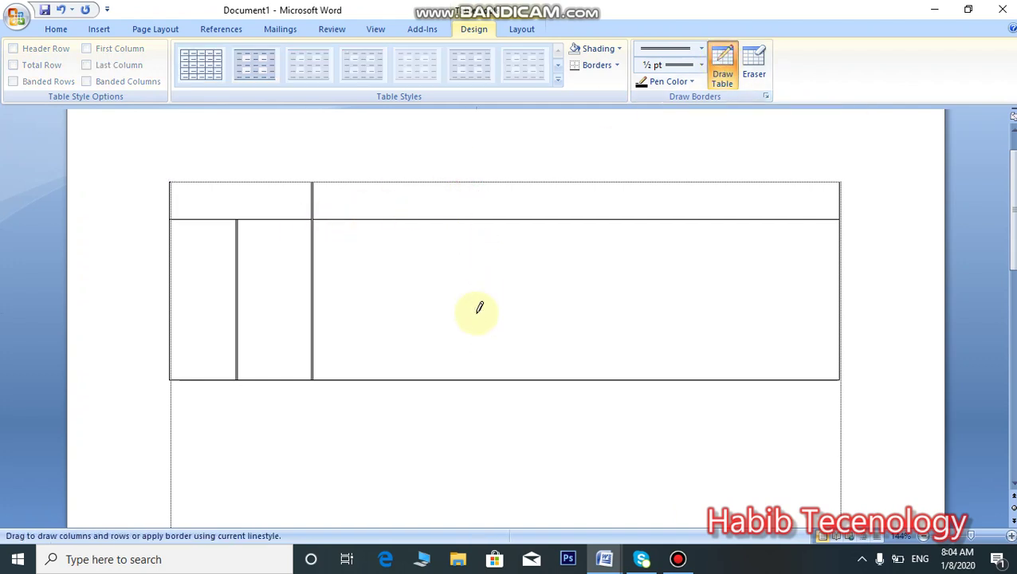
drag(476, 185, 476, 375)
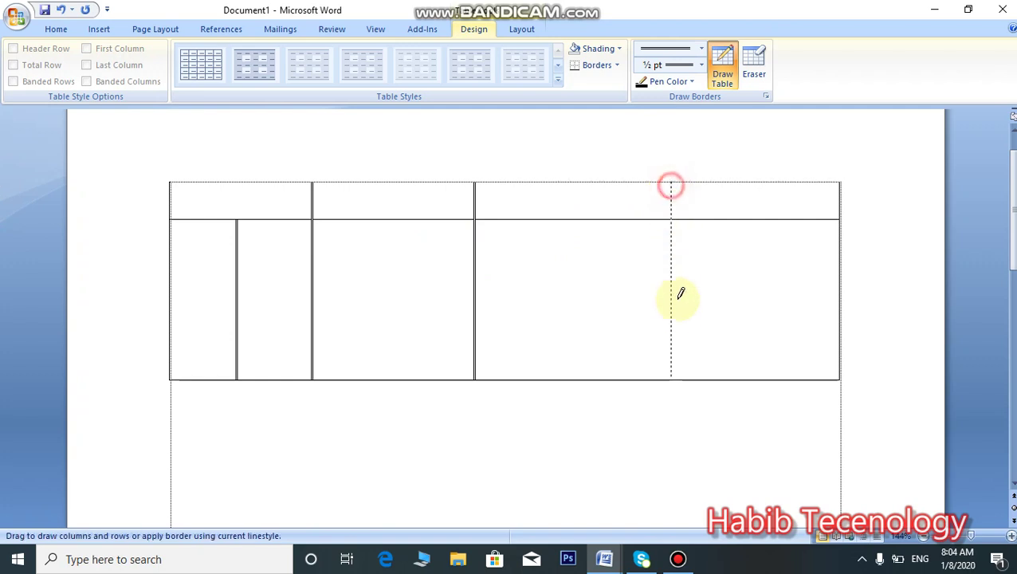
drag(670, 185, 679, 315)
drag(760, 188, 765, 319)
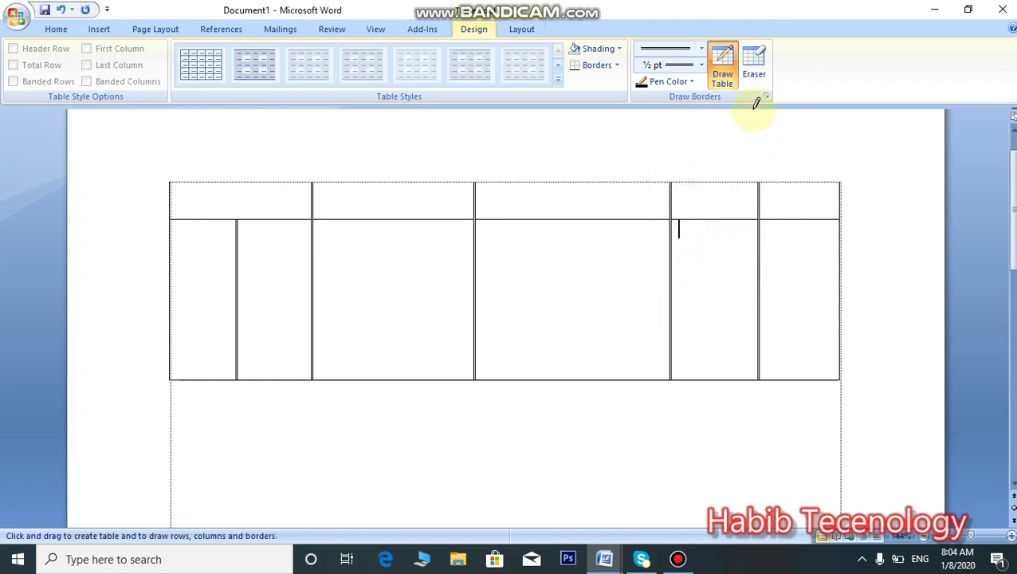
- Erase the rightmost of the new vertical borders with the Eraser
click(762, 74)
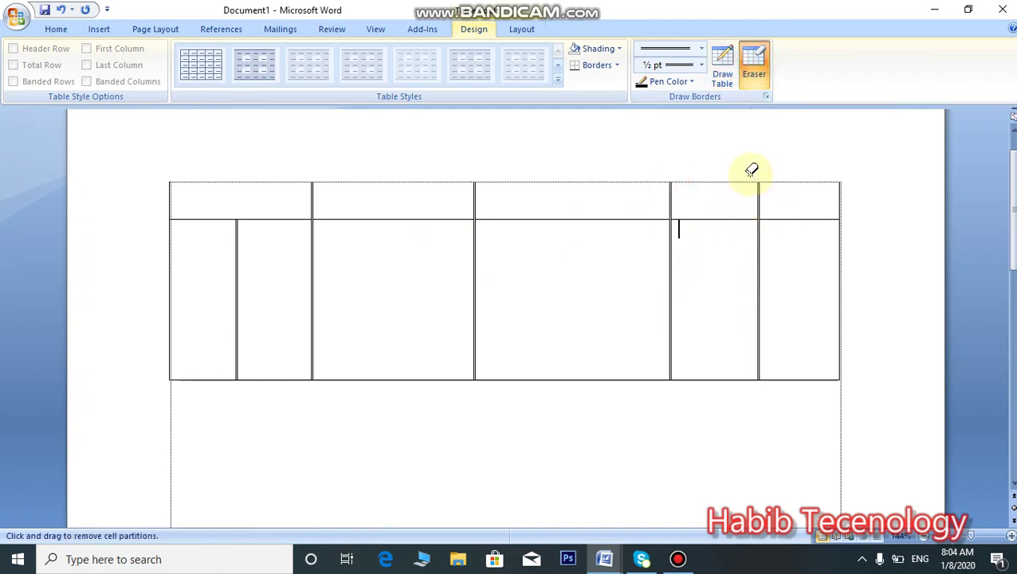
drag(760, 183, 771, 369)
key(ctrl+z)
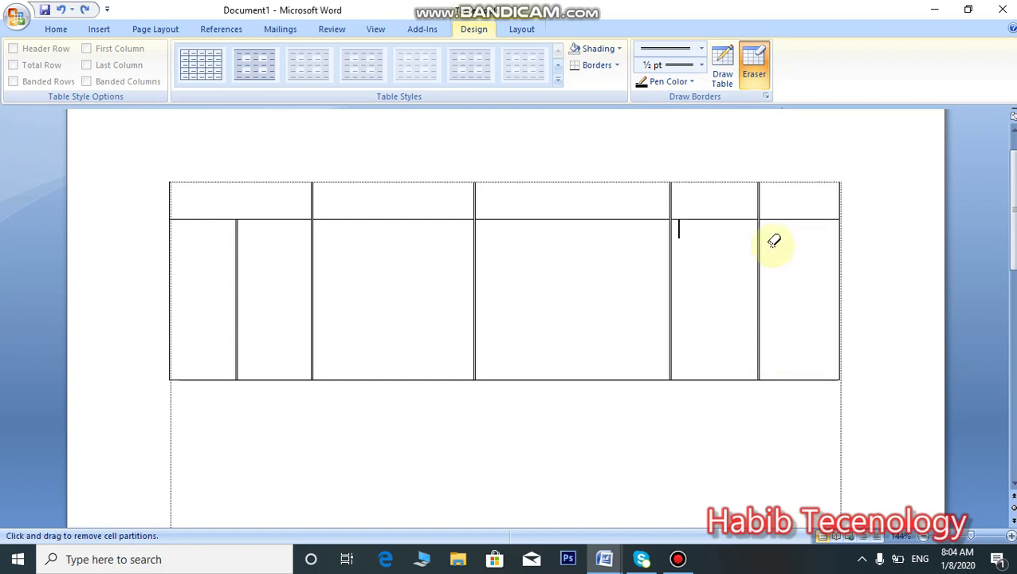
drag(756, 191, 766, 358)
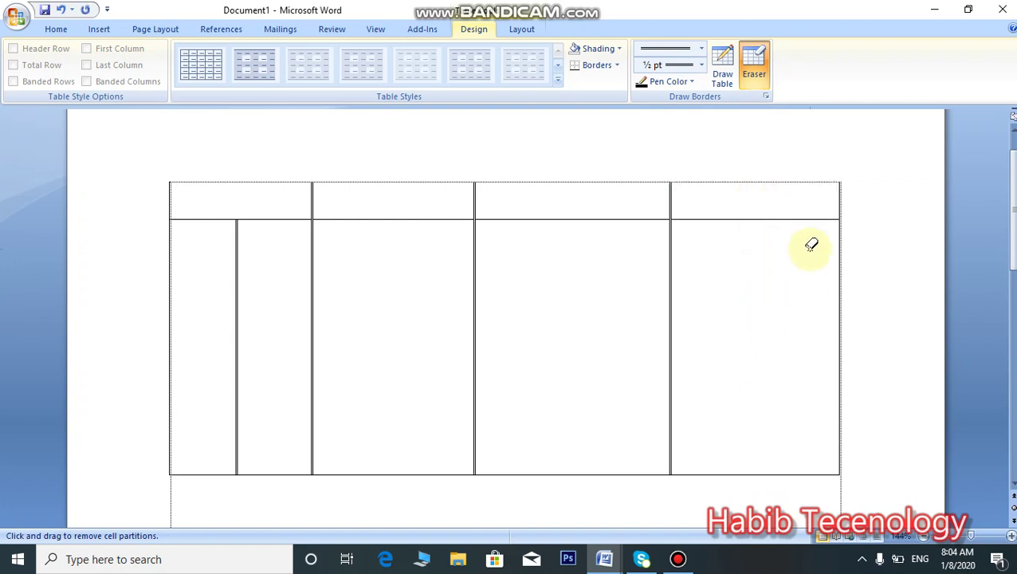
- Draw three more vertical borders to give the body eight columns
click(723, 70)
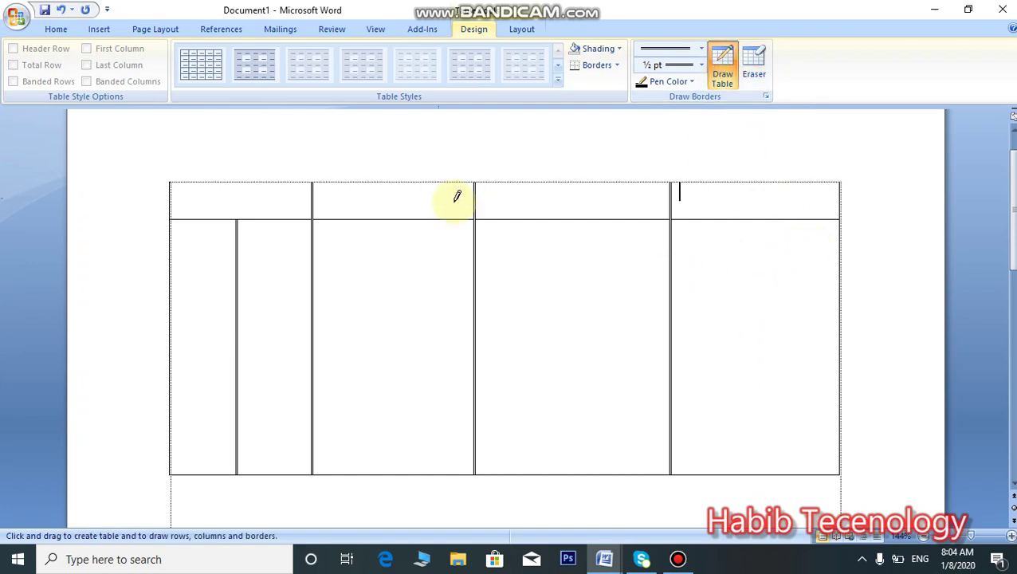
drag(386, 220, 386, 472)
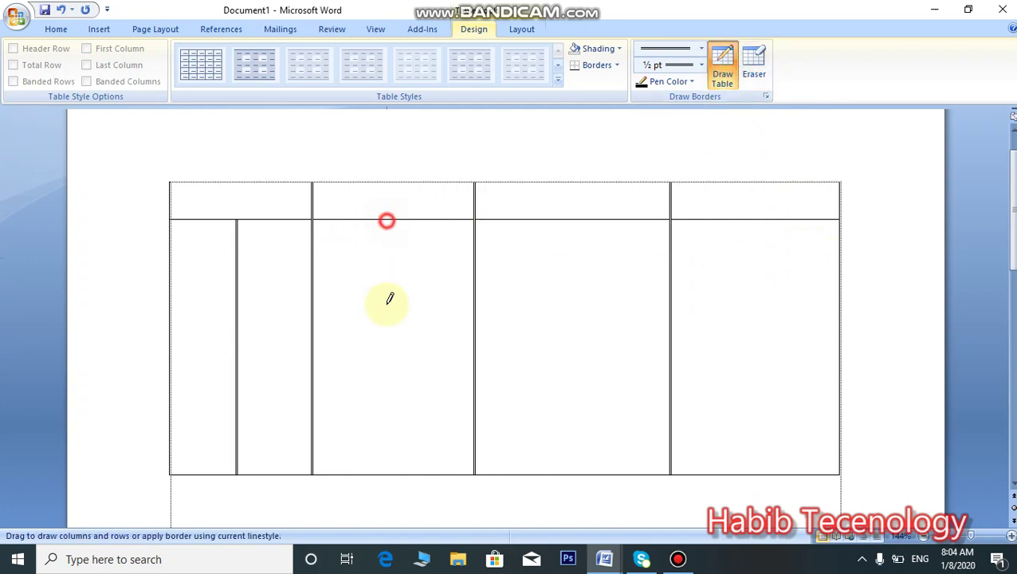
drag(575, 228, 575, 472)
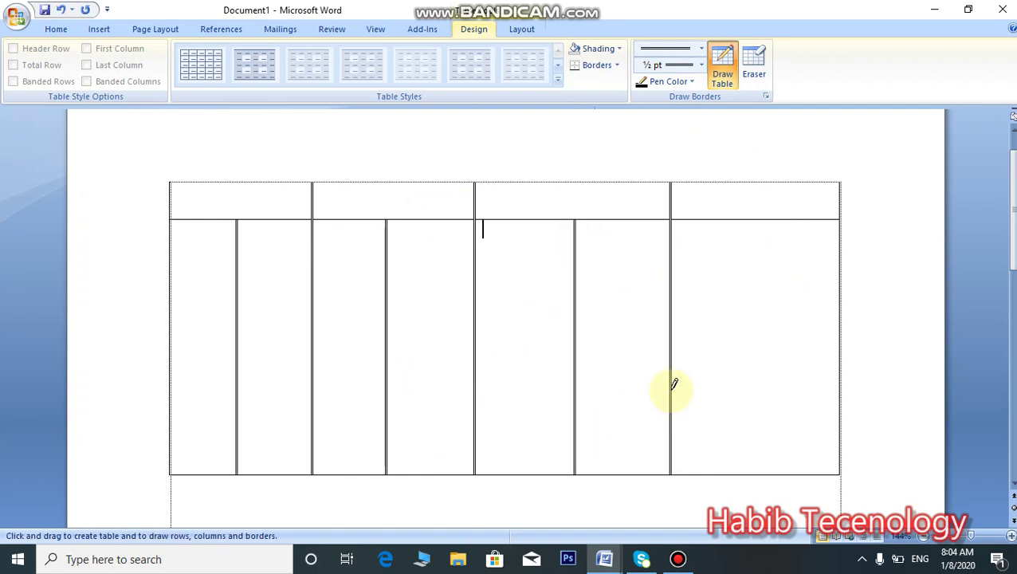
drag(763, 230, 761, 472)
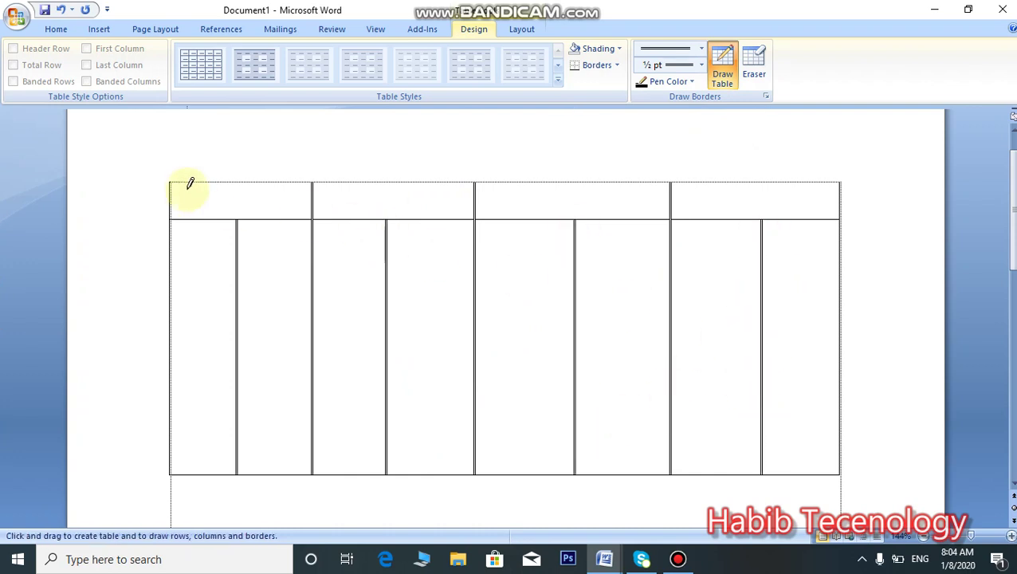
- Make the top and header borders solid and add three horizontal row borders
drag(170, 182, 840, 181)
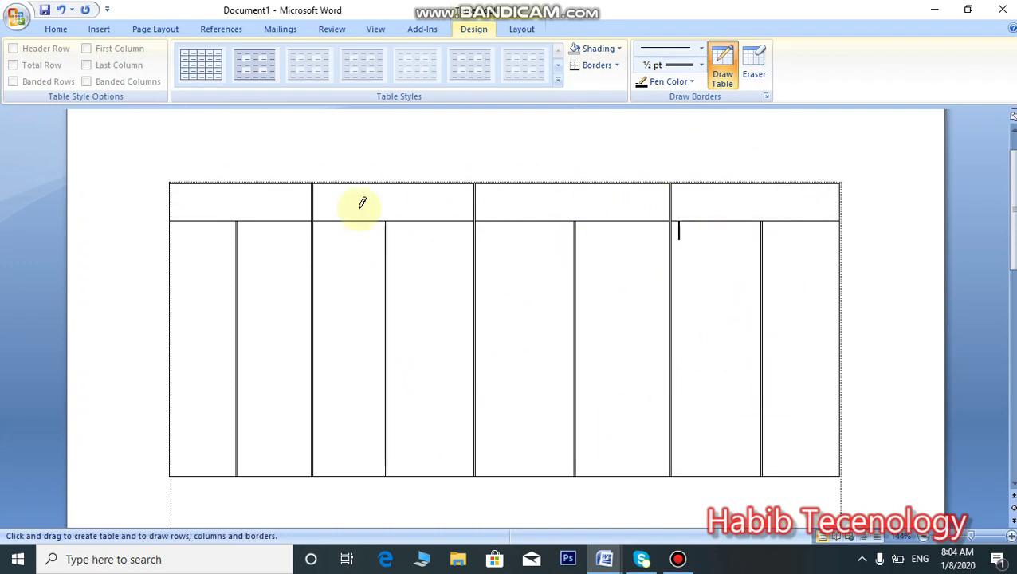
drag(169, 221, 800, 212)
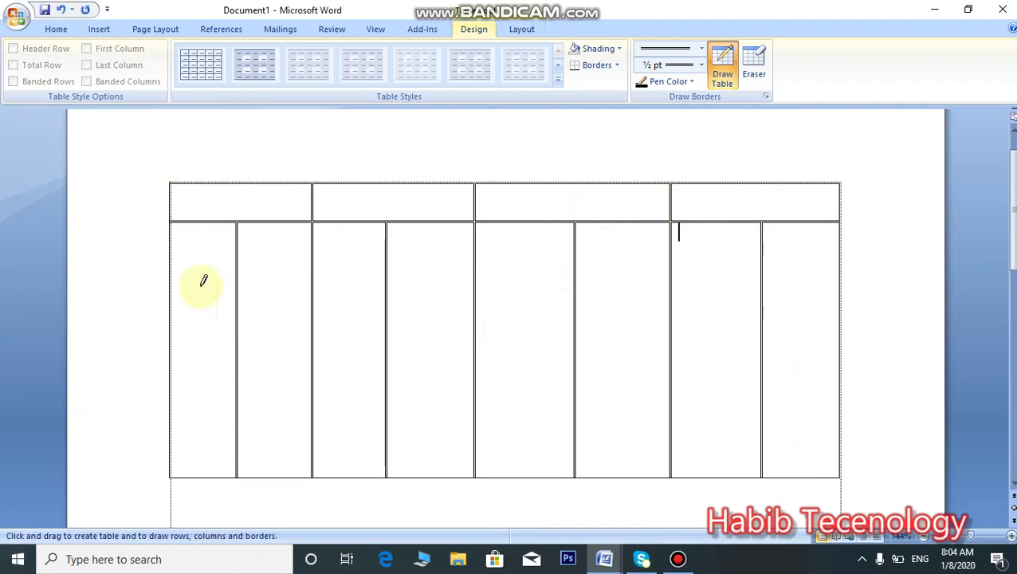
mouse_move(169, 277)
mouse_down()
mouse_move(740, 275)
mouse_move(809, 286)
mouse_up()
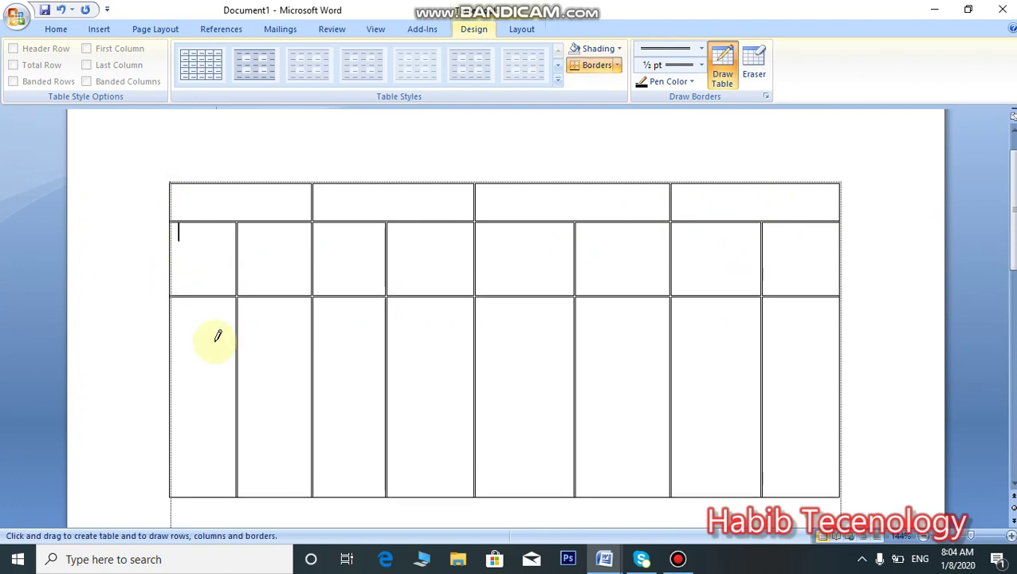
drag(173, 347, 768, 352)
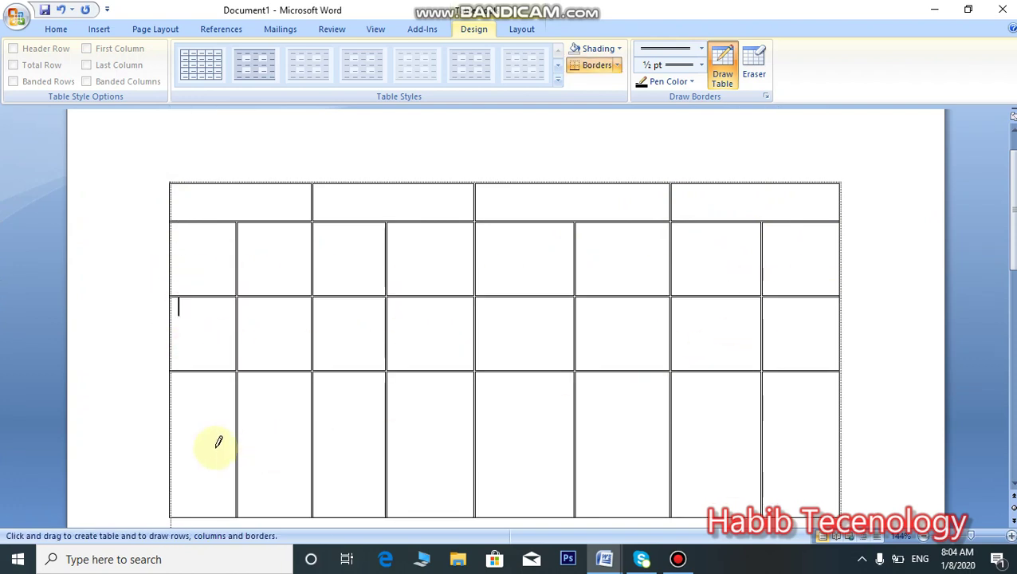
drag(185, 431, 866, 437)
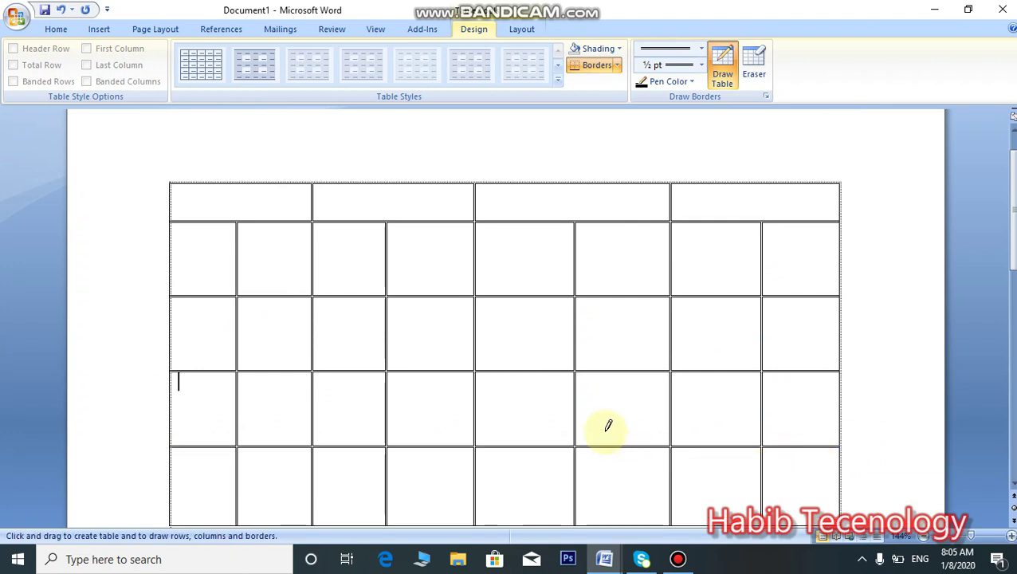
scroll(586, 387, up, 3)
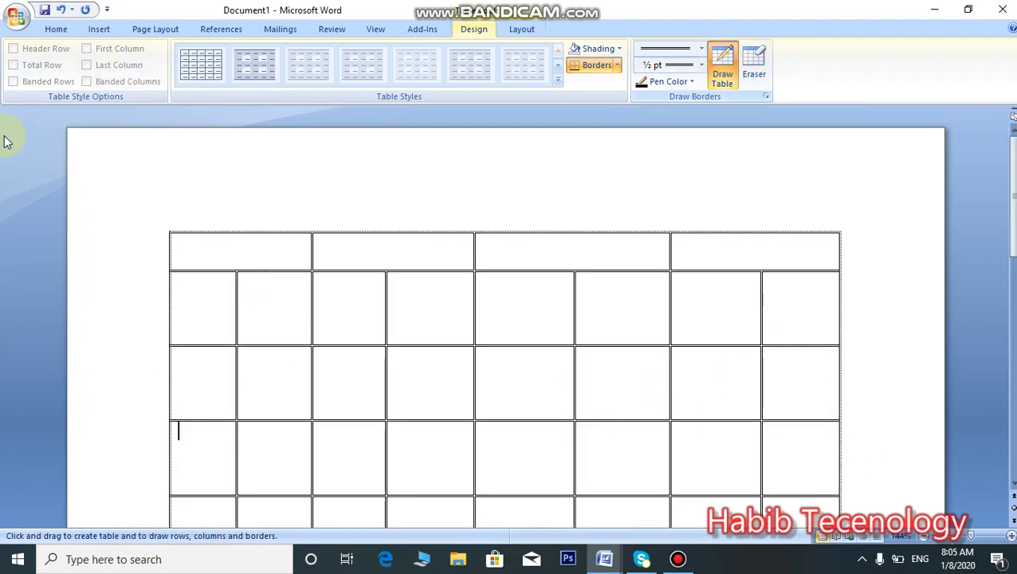
- Select the table rows and check their font size without changing it
click(56, 31)
click(401, 240)
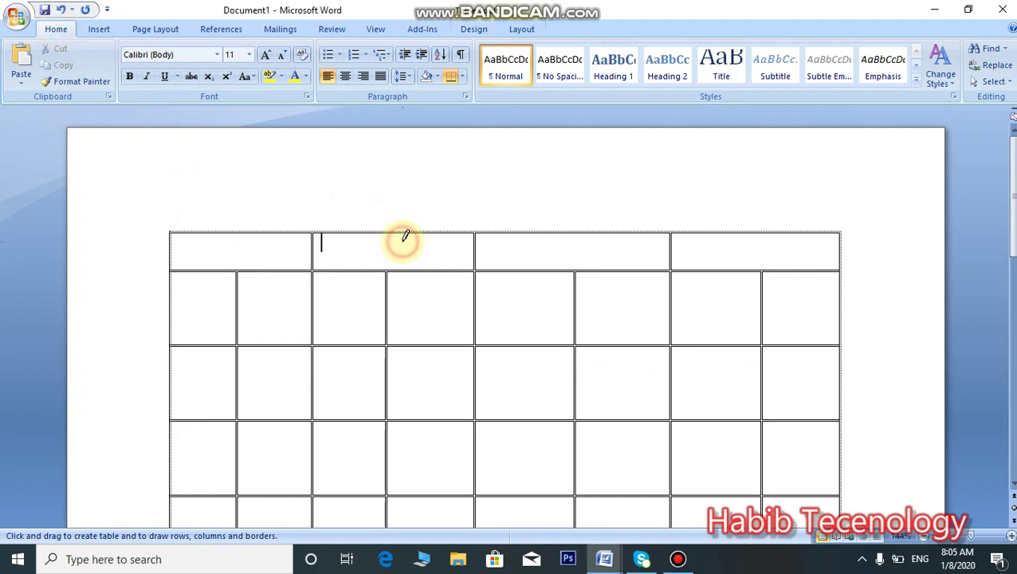
scroll(228, 191, down, 3)
drag(162, 144, 202, 381)
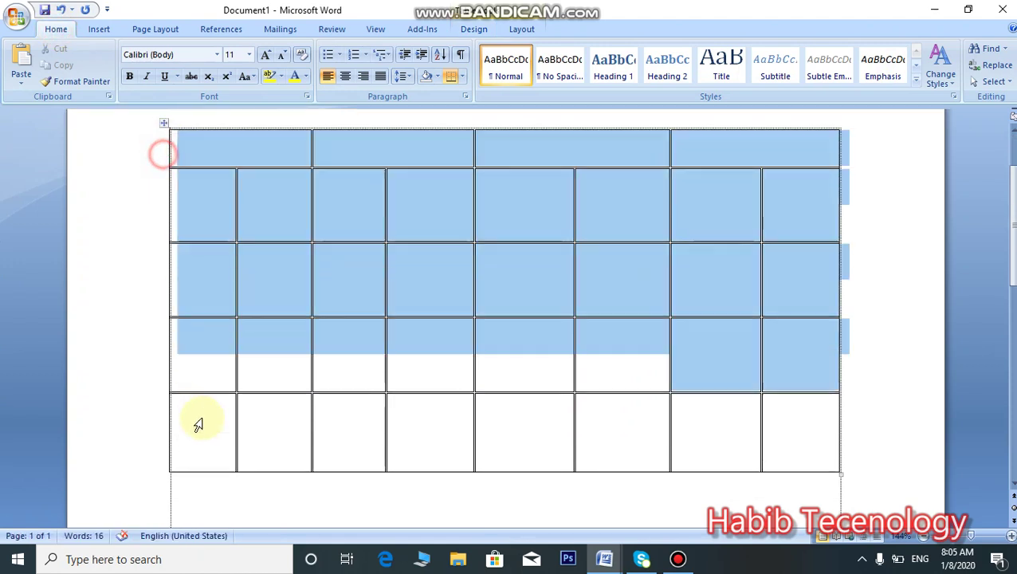
click(248, 56)
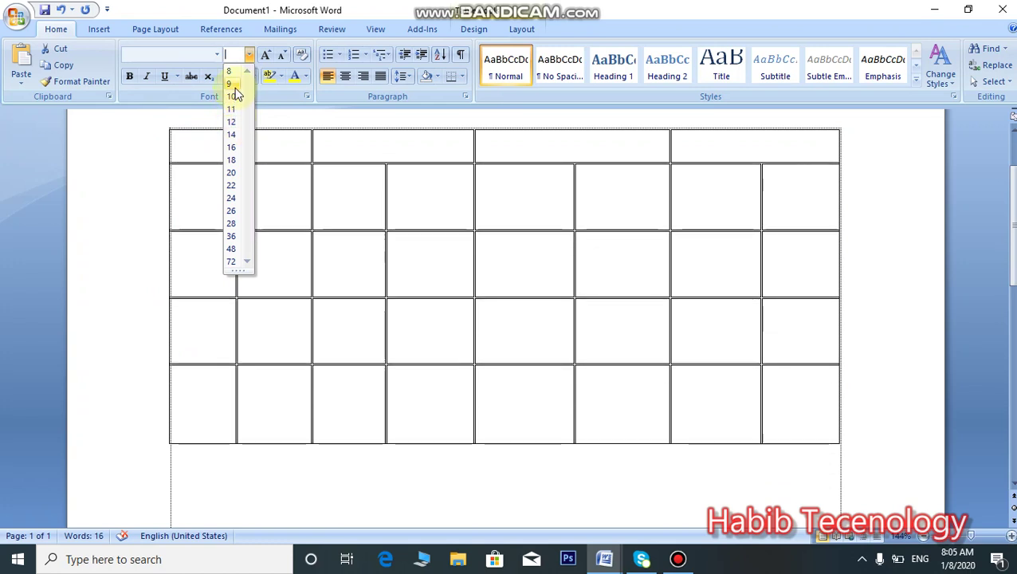
click(290, 199)
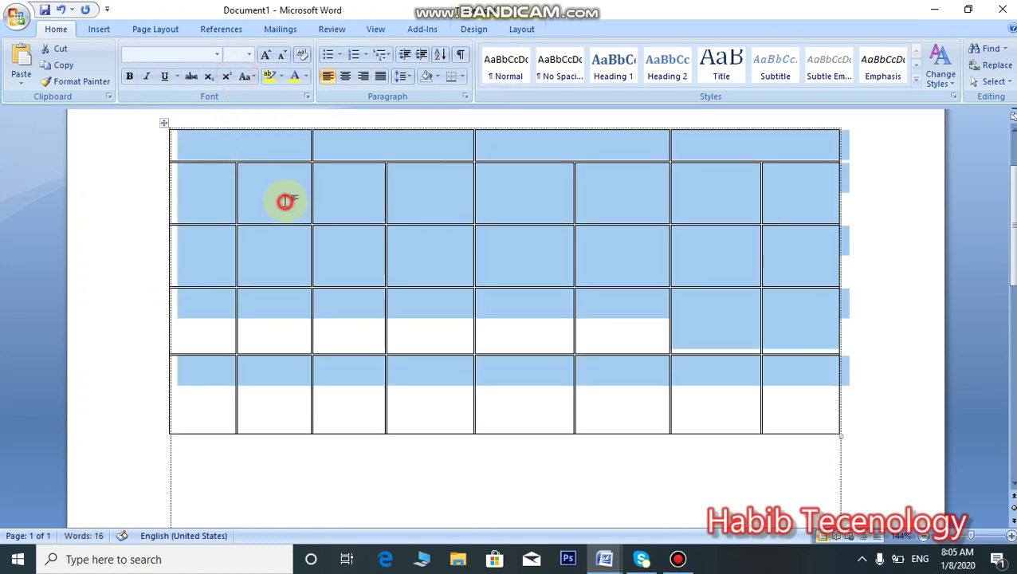
drag(139, 192, 199, 390)
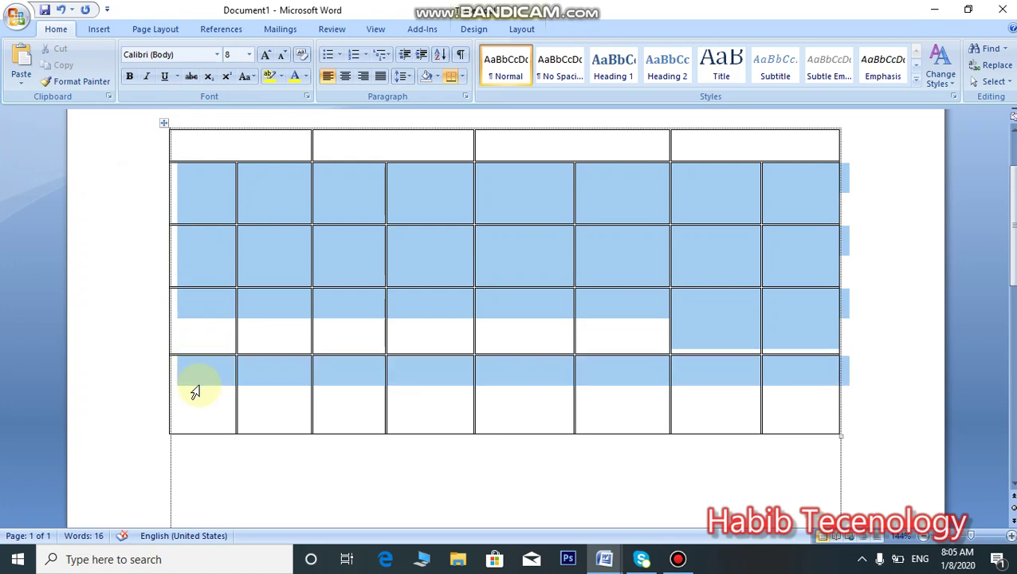
click(723, 474)
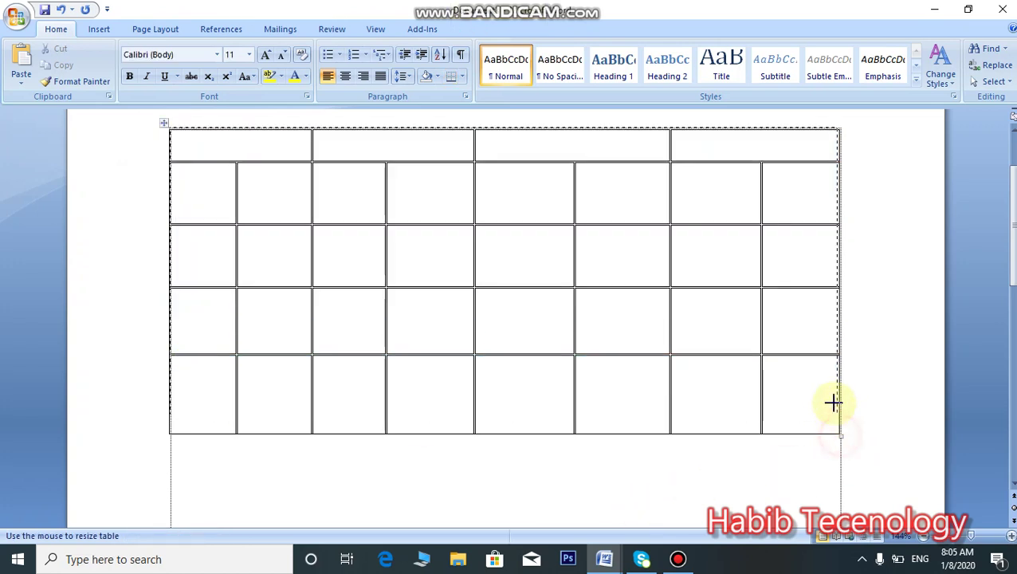
- Shorten the table by dragging its bottom edge up, compressing the last row
drag(840, 436, 839, 358)
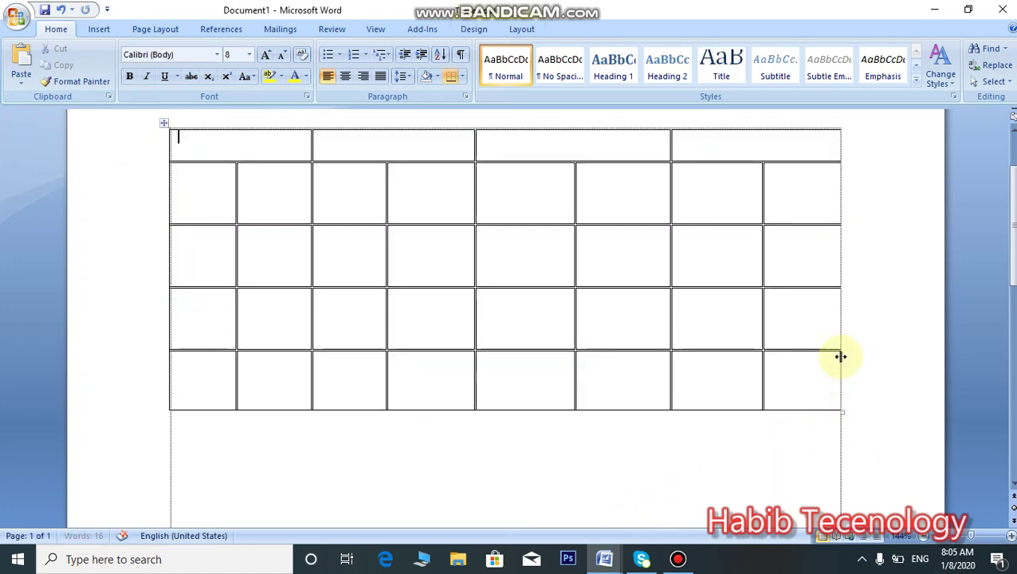
click(636, 200)
drag(636, 226, 638, 199)
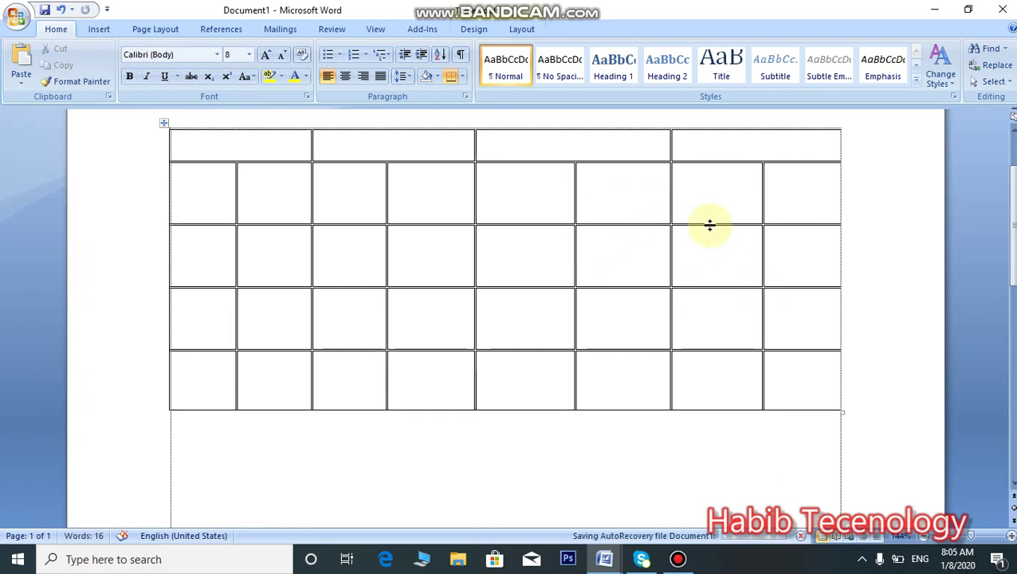
drag(586, 207, 624, 209)
click(625, 206)
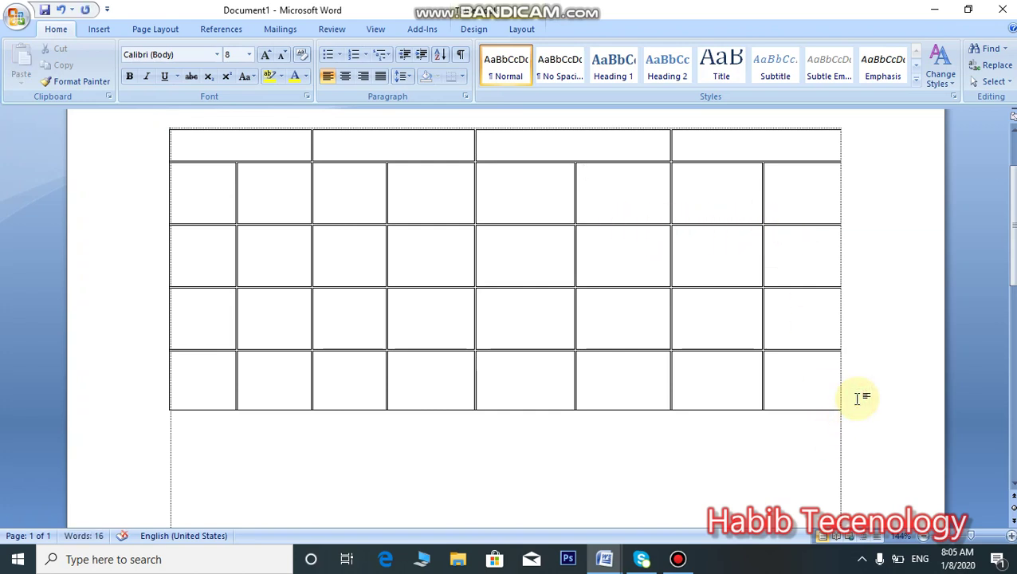
key(Down)
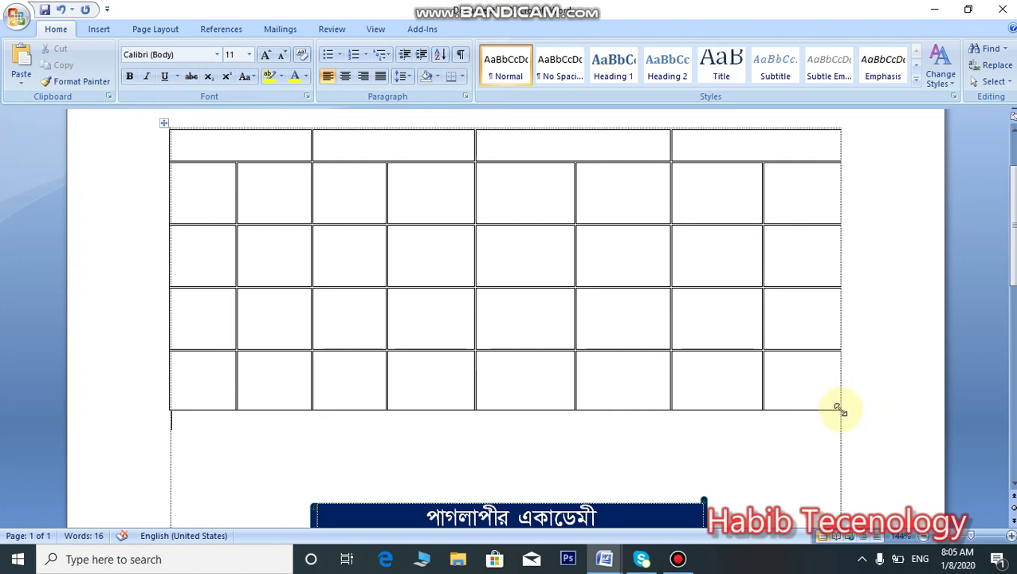
drag(840, 409, 843, 329)
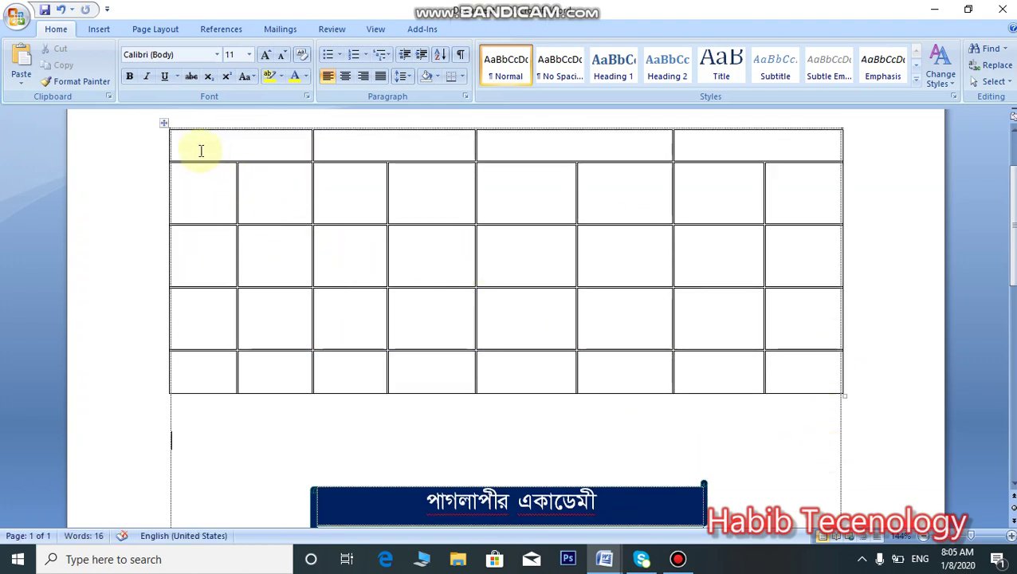
click(164, 125)
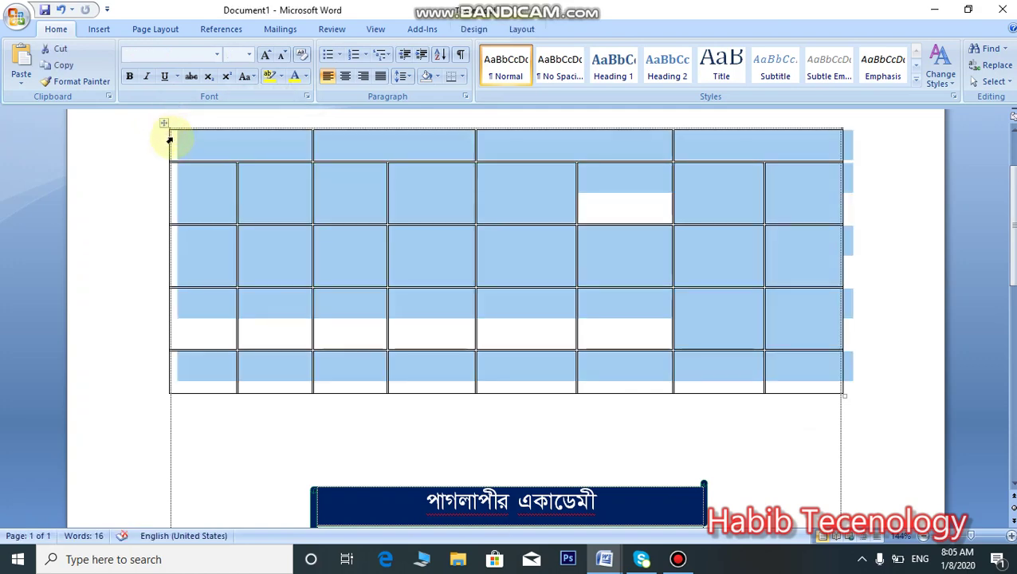
- Delete the grid table from the page
key(BackSpace)
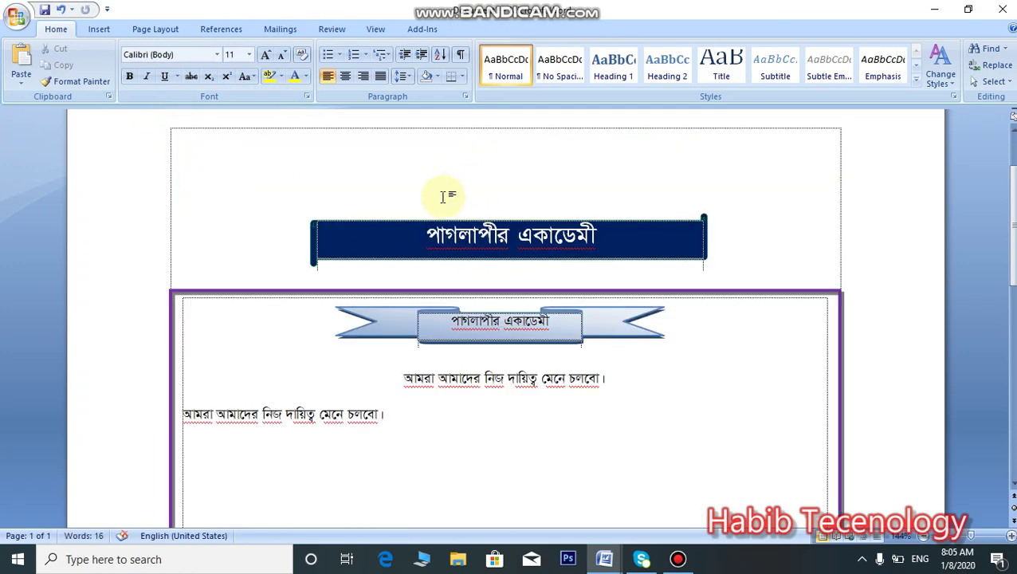
scroll(436, 197, down, 3)
scroll(575, 323, up, 2)
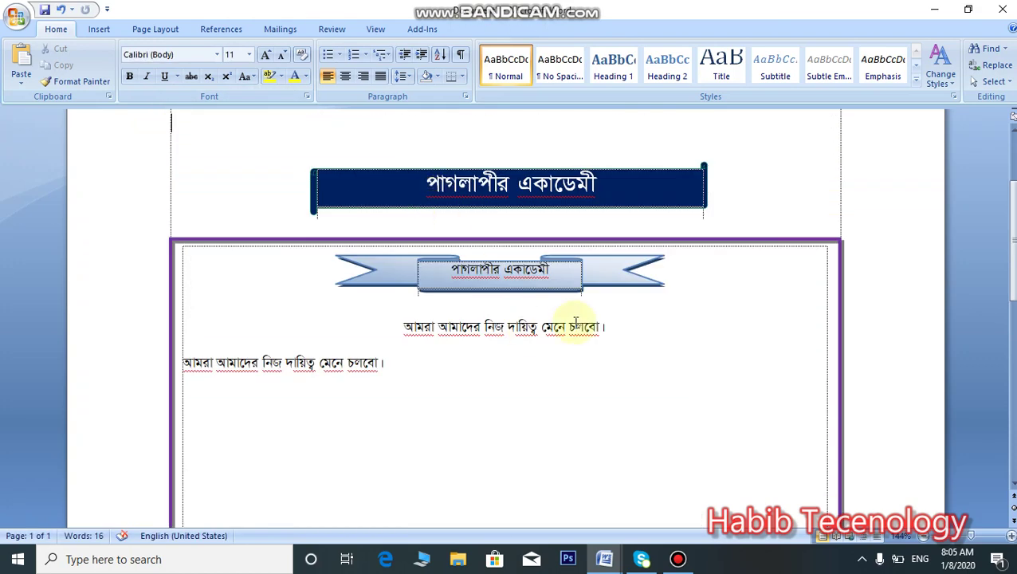
- Use Draw Table to draw one large outer table border across the page
click(99, 29)
click(123, 63)
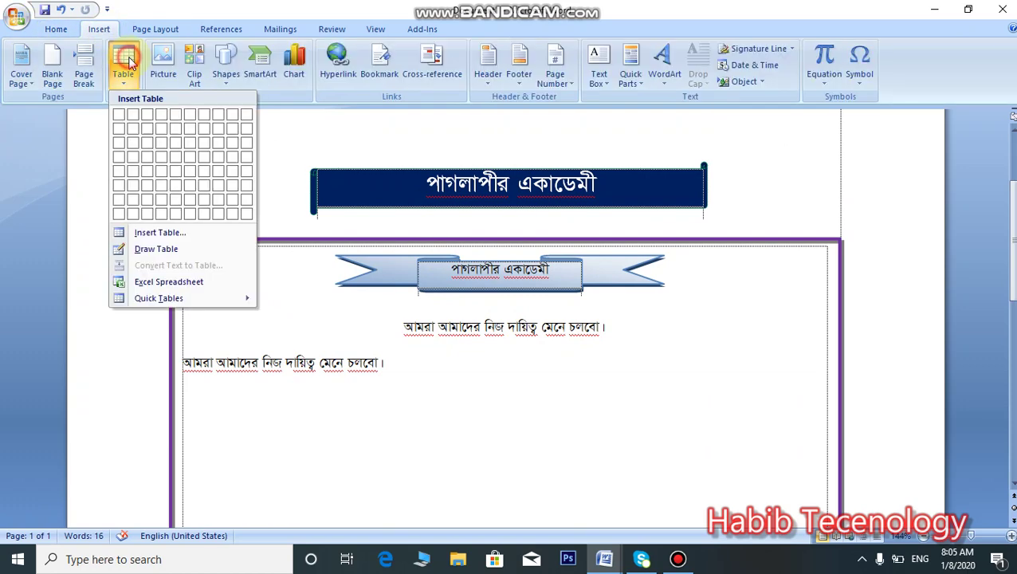
click(155, 250)
scroll(223, 202, up, 2)
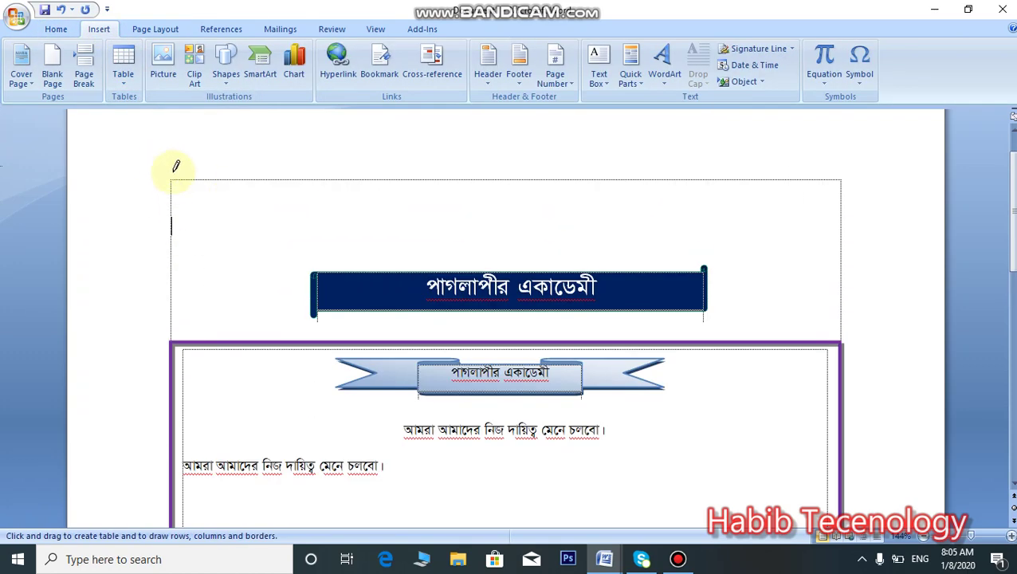
drag(170, 181, 845, 290)
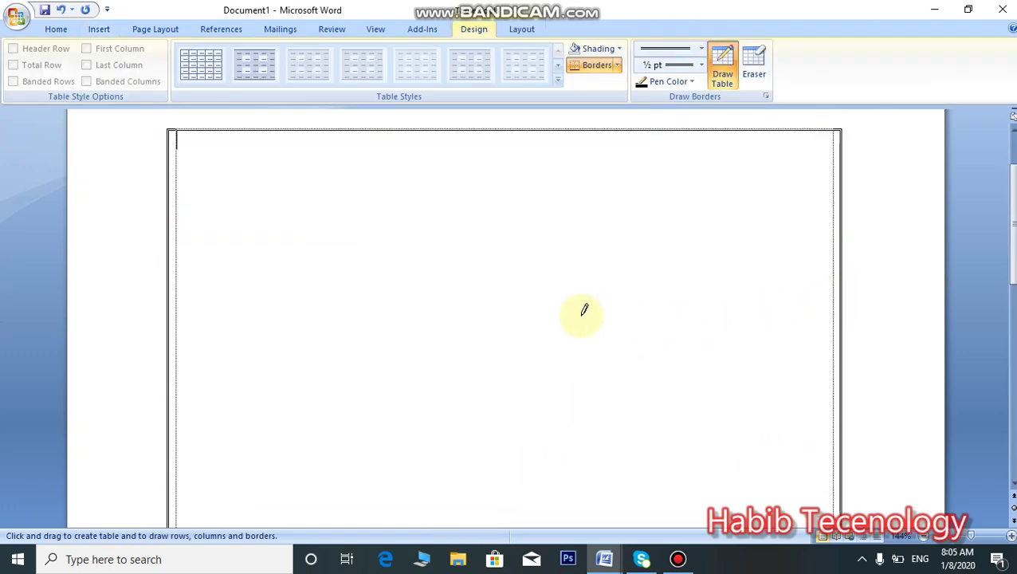
scroll(599, 266, down, 1)
scroll(599, 266, down, 5)
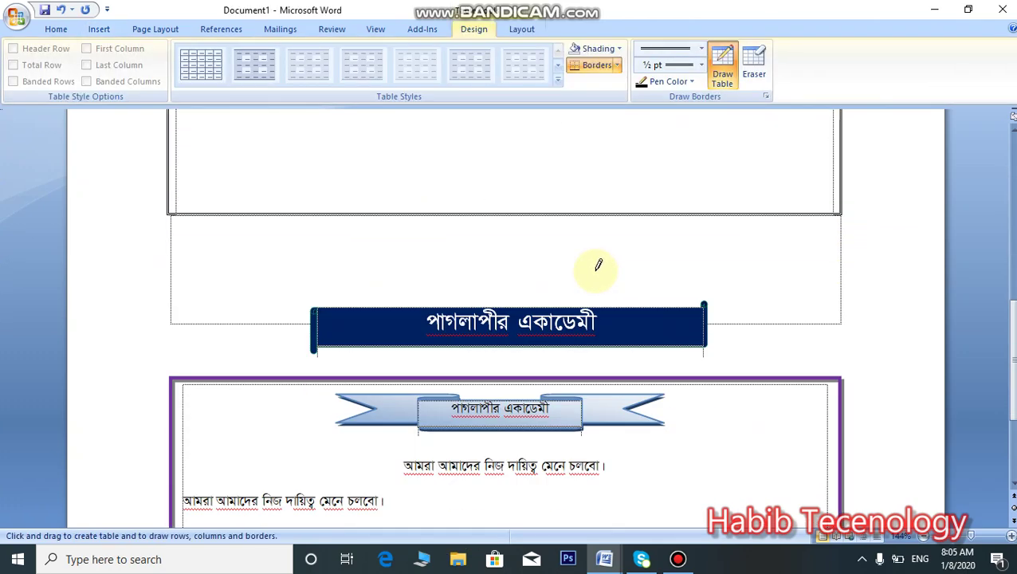
scroll(588, 291, down, 4)
scroll(588, 291, up, 5)
scroll(587, 291, up, 1)
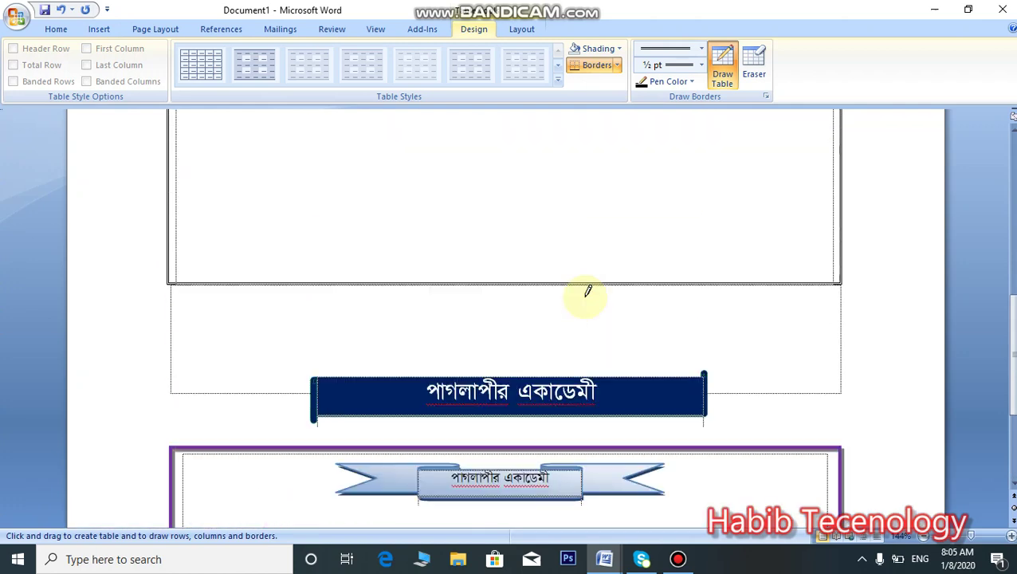
scroll(588, 291, up, 2)
scroll(588, 291, down, 3)
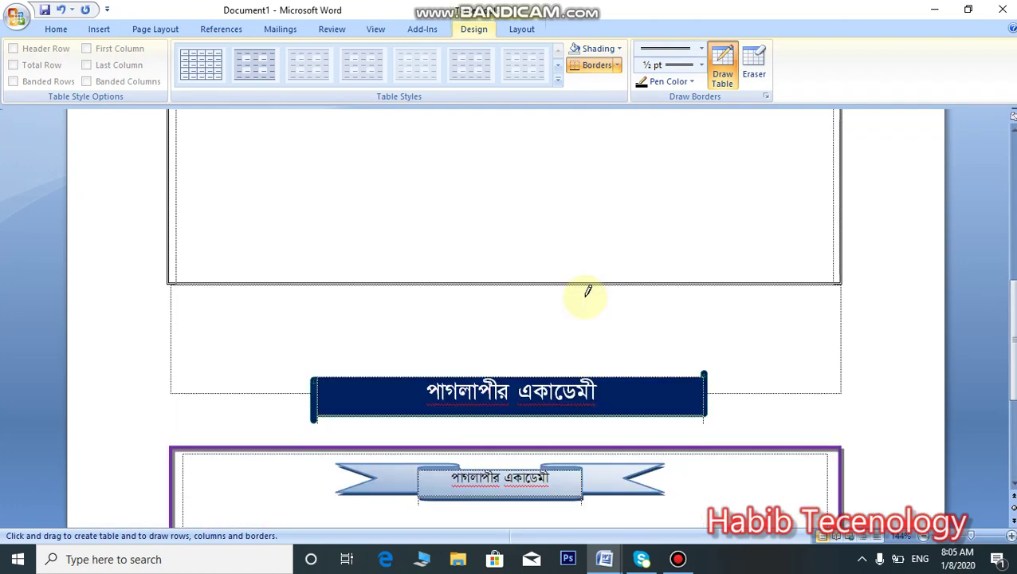
scroll(588, 291, up, 3)
scroll(588, 292, up, 1)
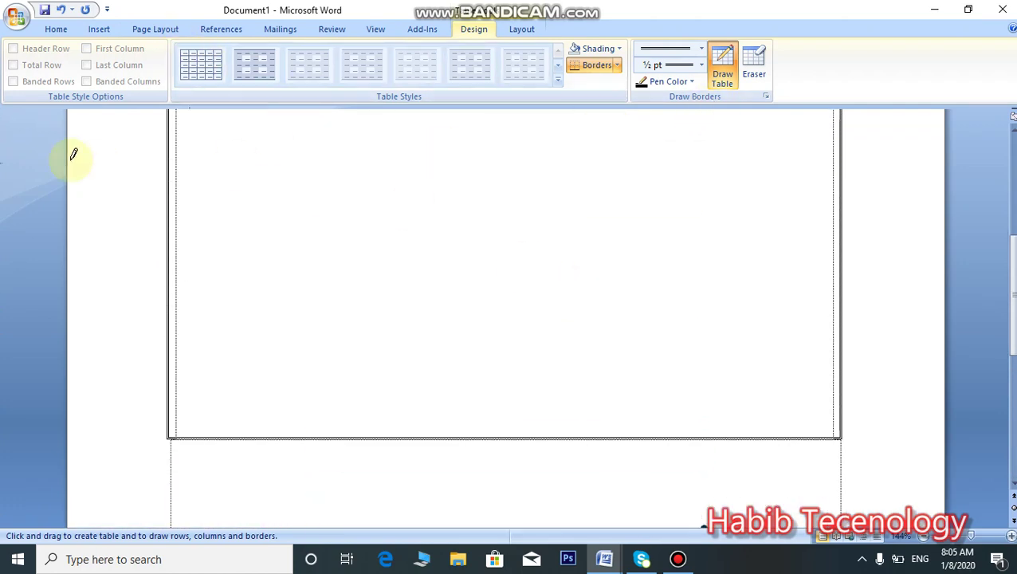
key(Escape)
- Move the dark blue title banner and purple-bordered box inside the new outer table
scroll(438, 319, down, 7)
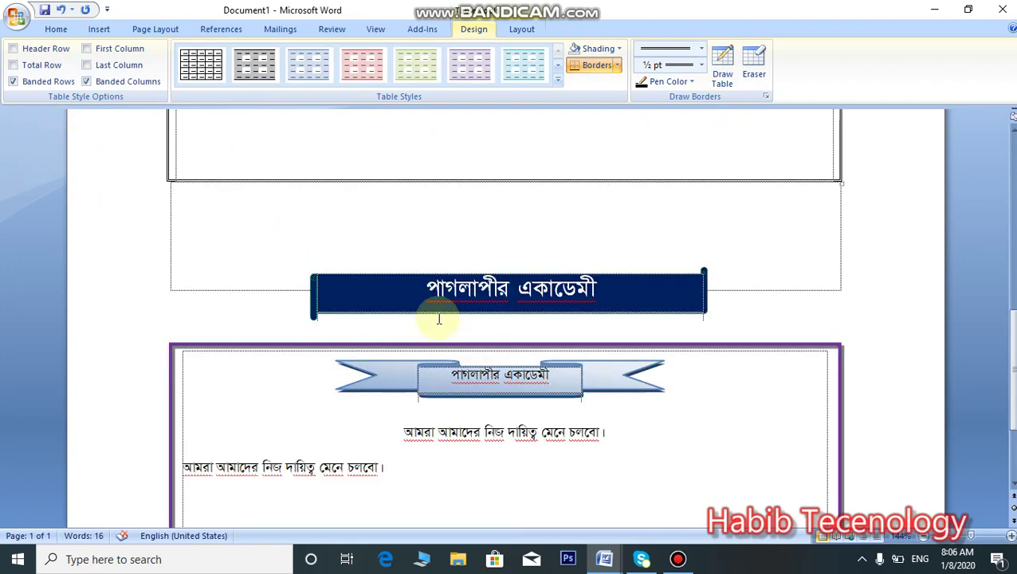
click(132, 250)
scroll(400, 478, down, 4)
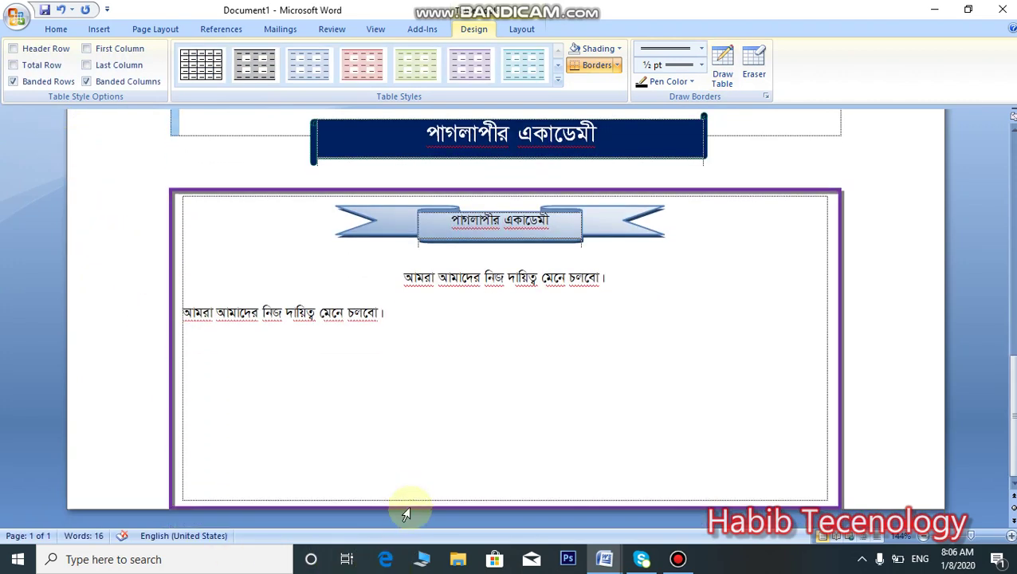
click(405, 515)
key(ctrl+a)
key(Delete)
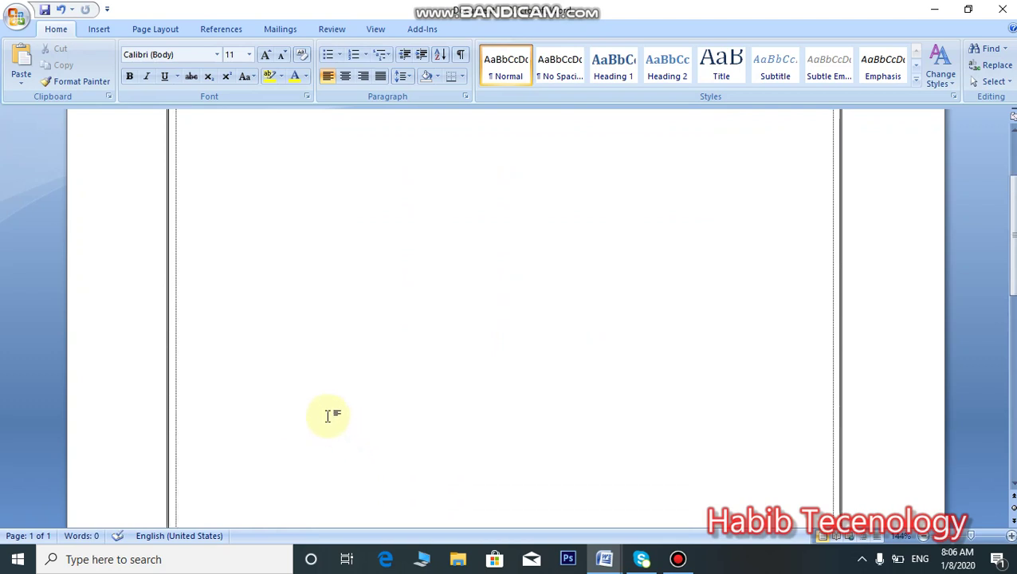
scroll(239, 183, up, 1)
click(188, 156)
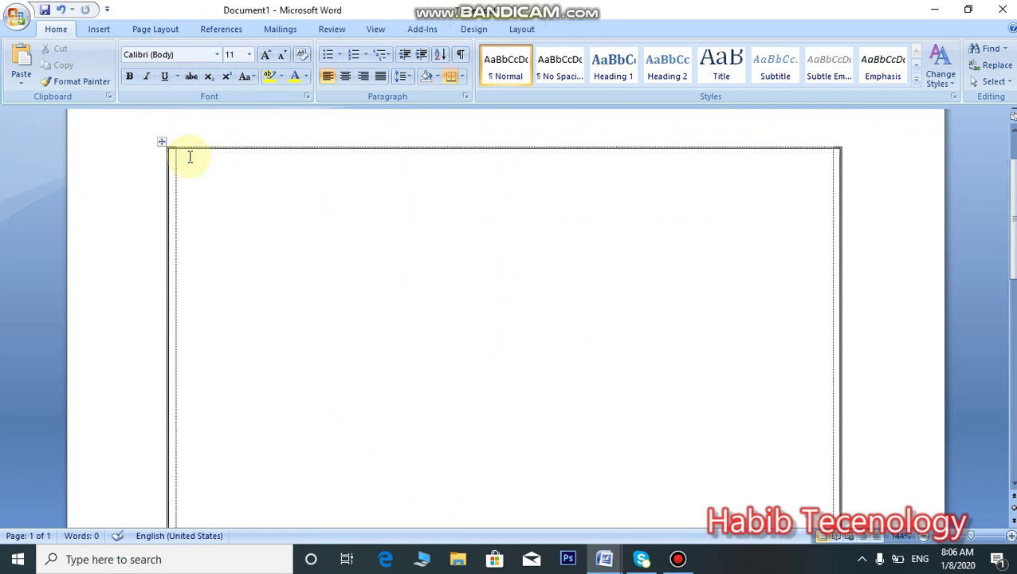
key(ctrl+z)
scroll(500, 298, down, 3)
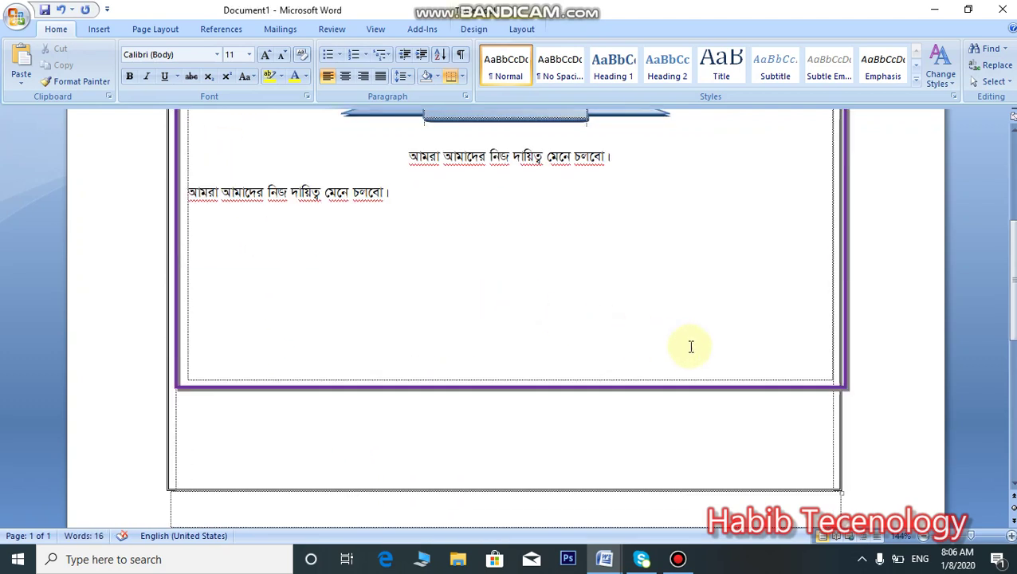
scroll(291, 341, up, 3)
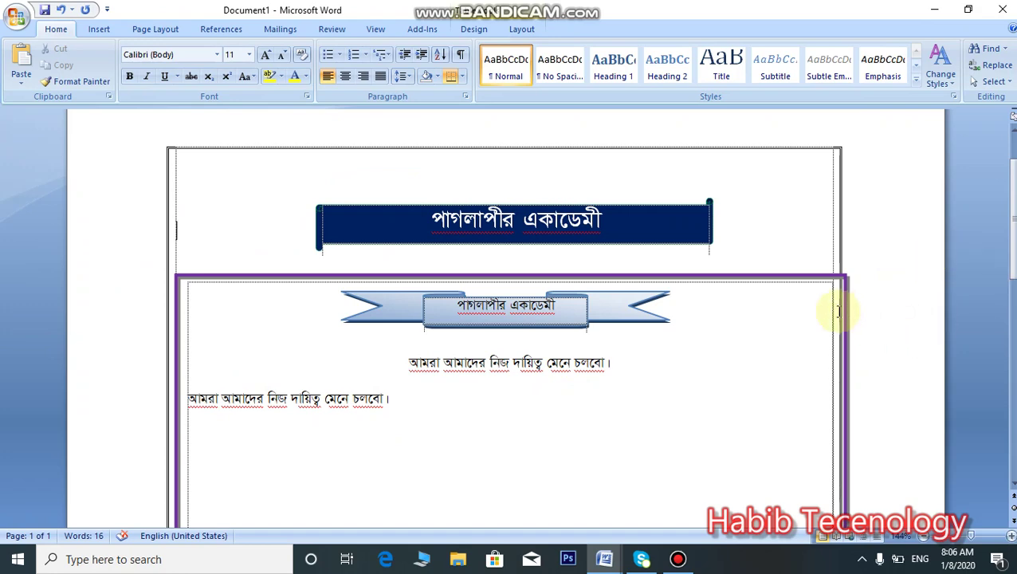